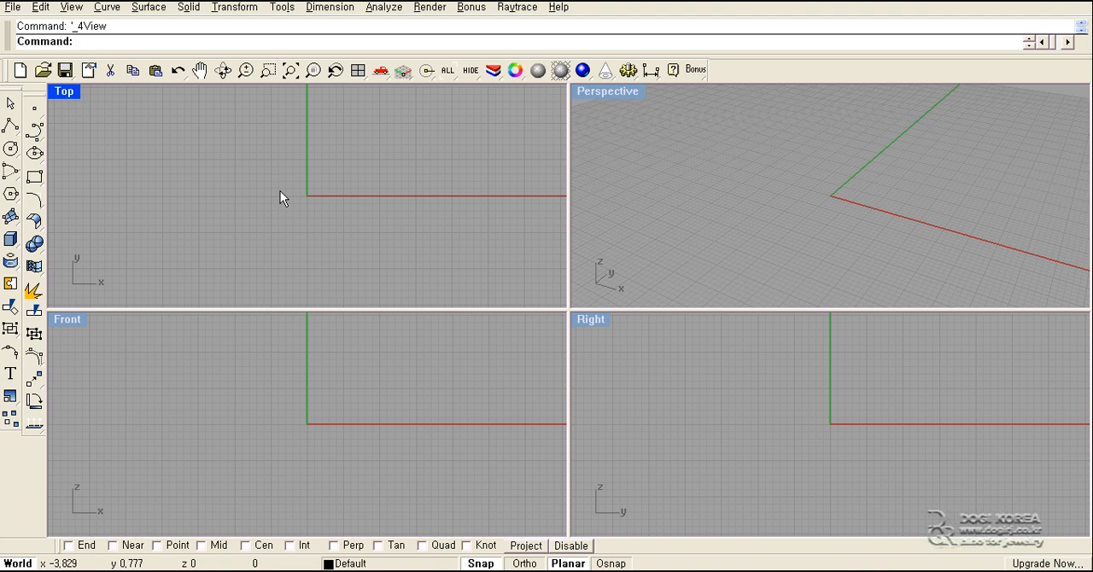
- Draw a U-shaped degree-3 control point curve in the Top view using six points, ending at about (3, 10)
{"action": "key", "text": "Delete"}
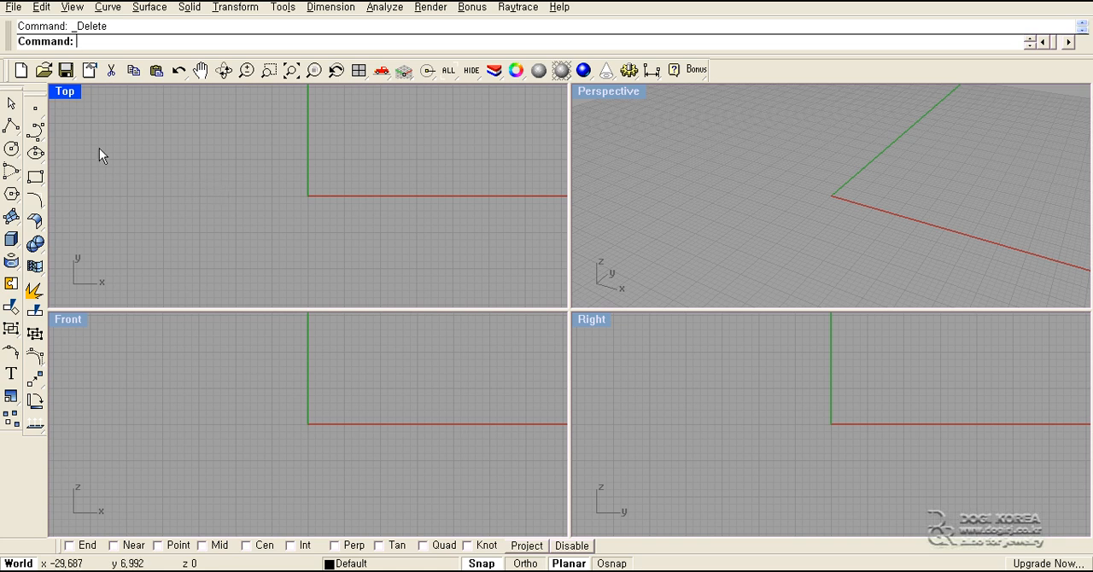
{"action": "left_click", "coordinate": [35, 129]}
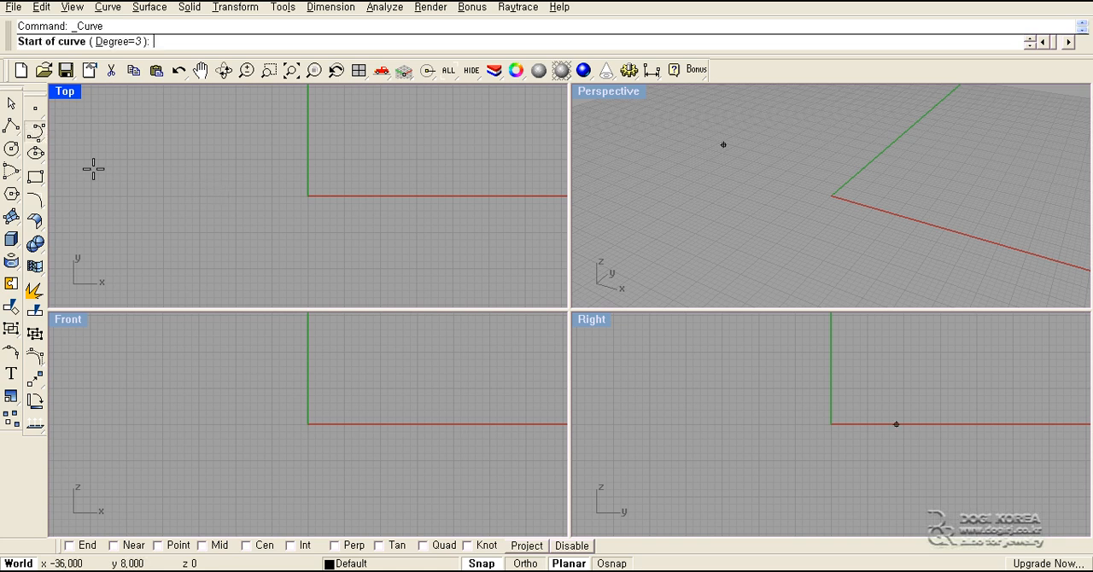
{"action": "left_click", "coordinate": [214, 181]}
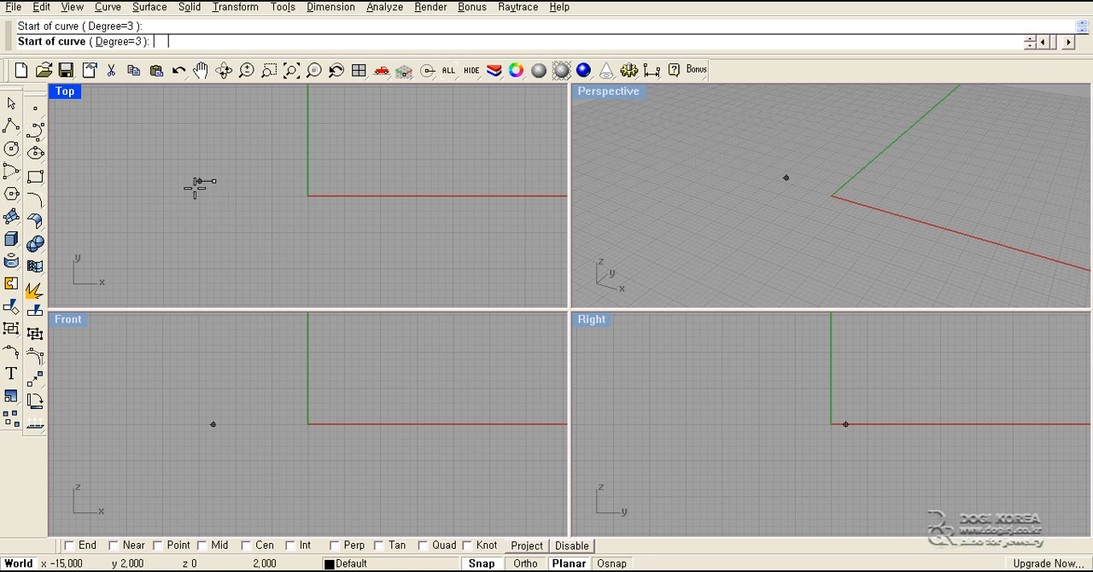
{"action": "left_click", "coordinate": [186, 240]}
{"action": "left_click", "coordinate": [258, 276]}
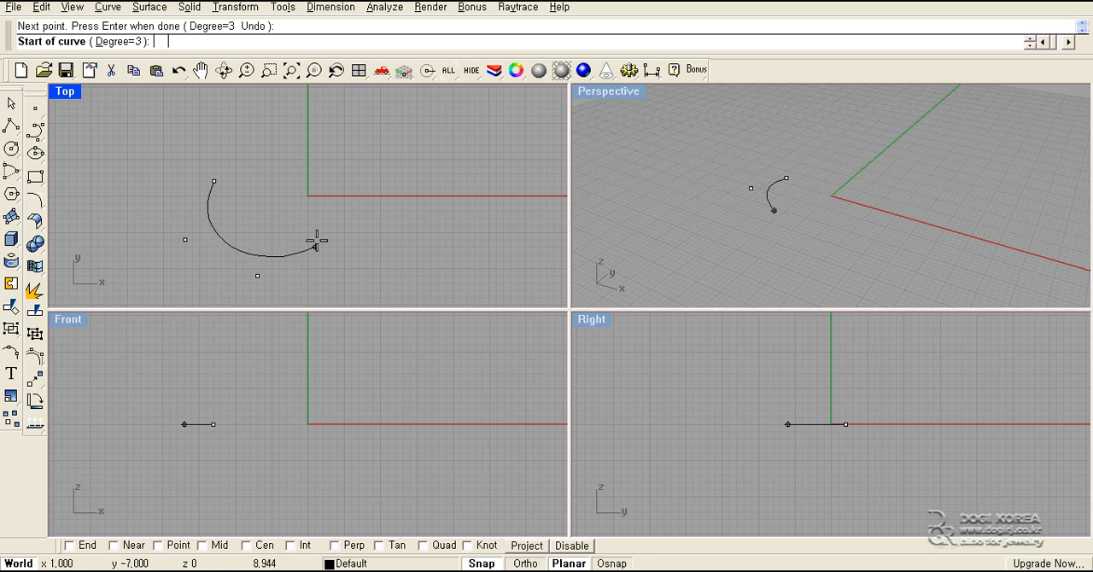
{"action": "left_click", "coordinate": [316, 241]}
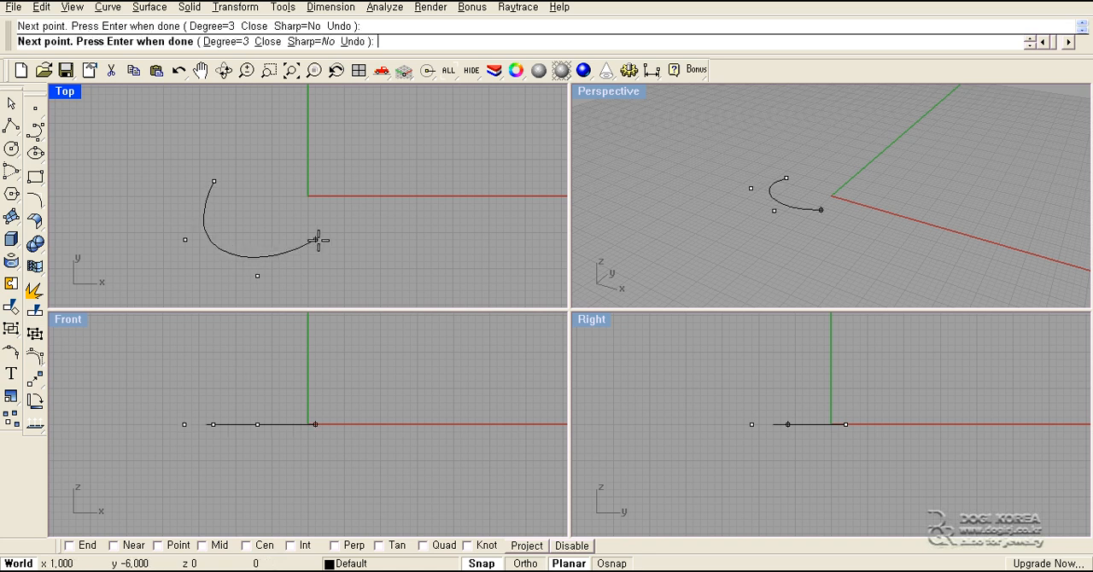
{"action": "left_click", "coordinate": [344, 171]}
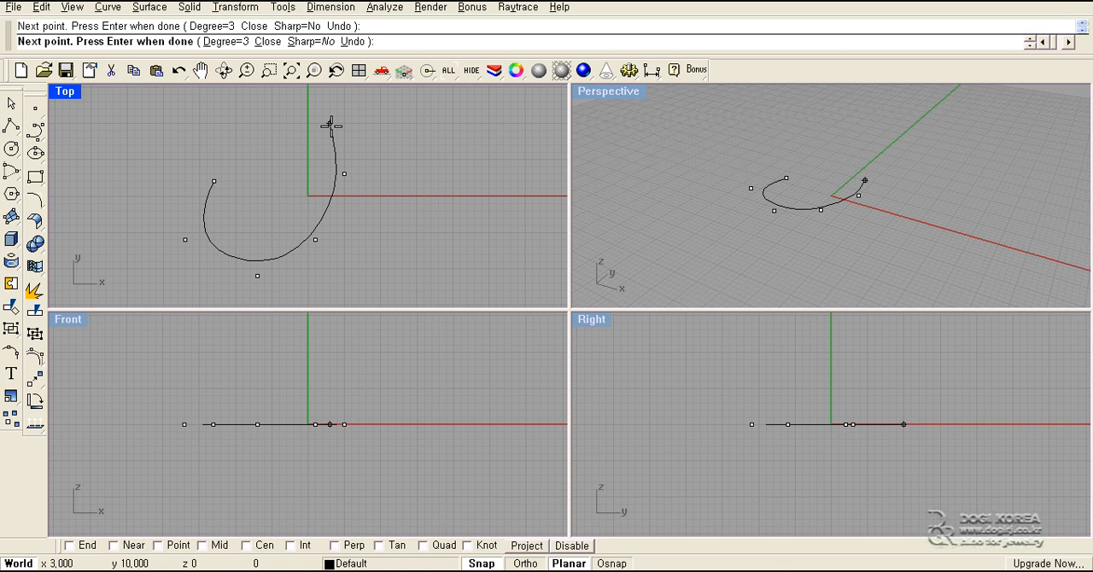
{"action": "left_click", "coordinate": [331, 126]}
{"action": "right_click", "coordinate": [331, 126]}
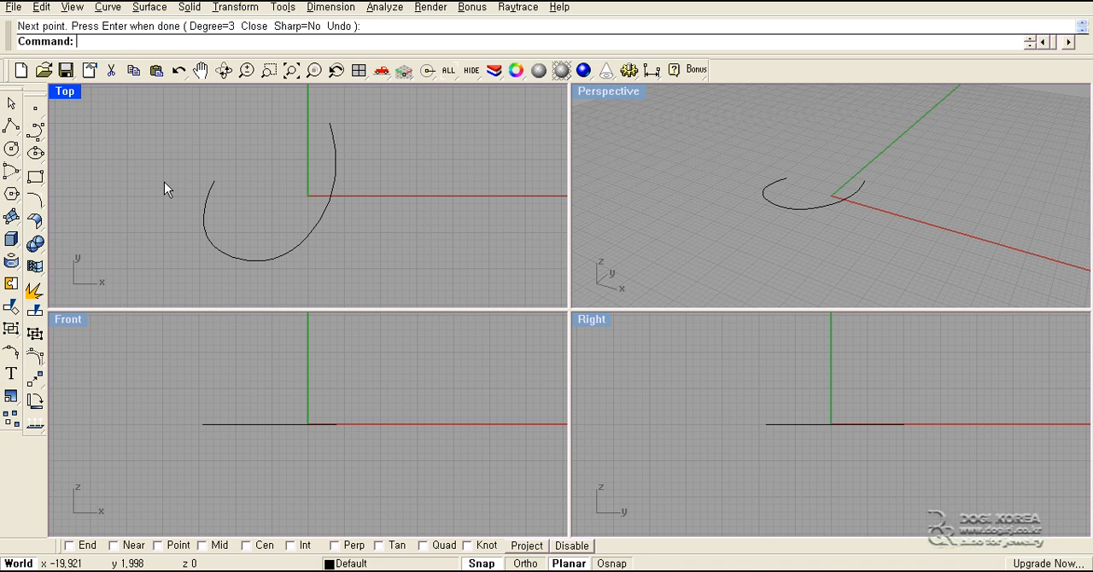
- Draw a second, larger U-shaped control point curve around the first in the Top view, using seven points from about (-19, 4)
{"action": "key", "text": "Return"}
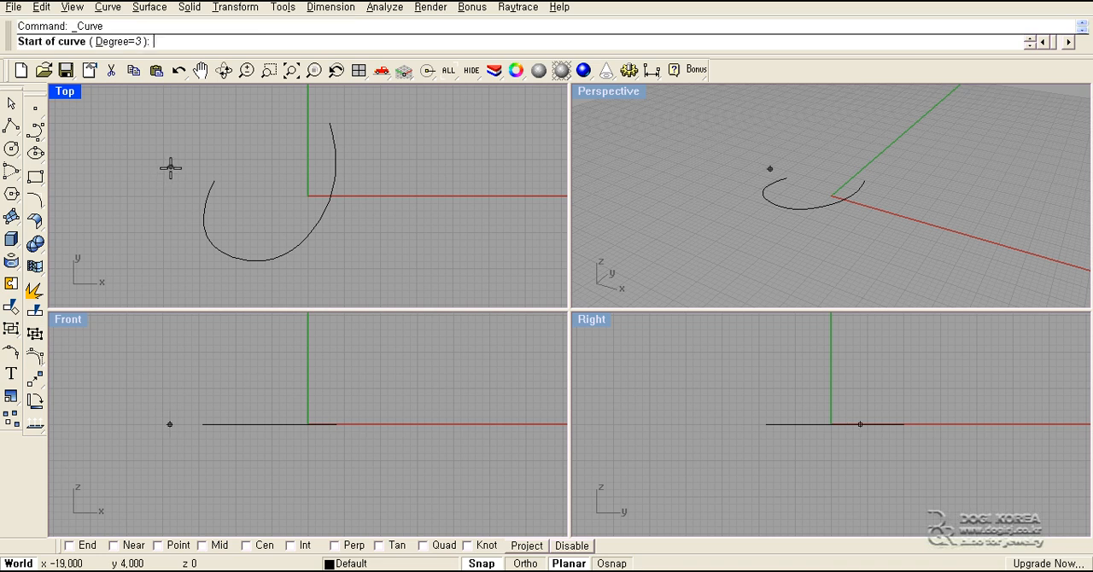
{"action": "left_click", "coordinate": [170, 167]}
{"action": "left_click", "coordinate": [141, 247]}
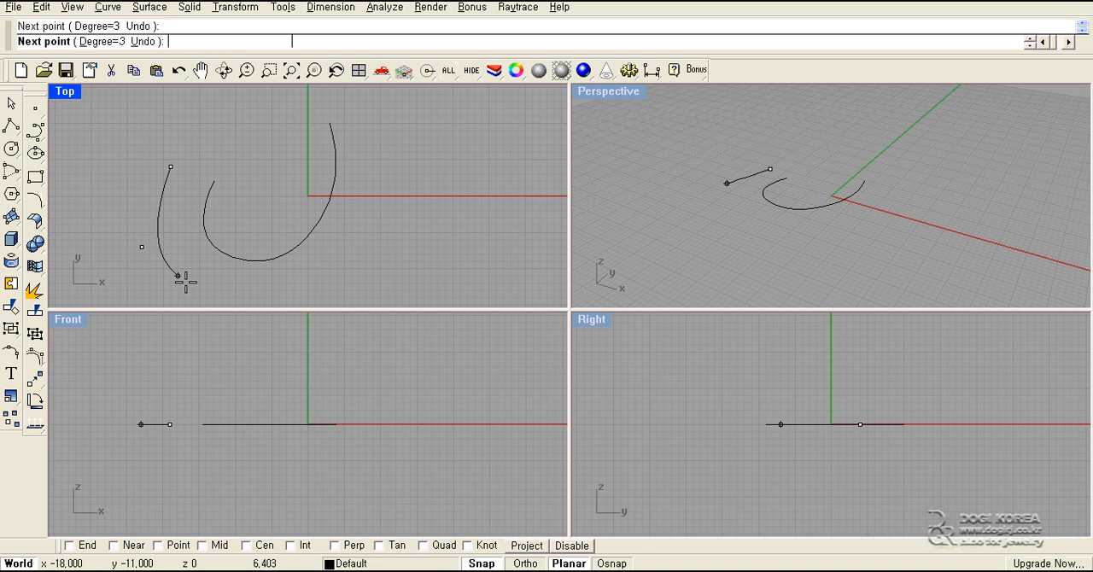
{"action": "left_click", "coordinate": [191, 285]}
{"action": "left_click", "coordinate": [265, 304]}
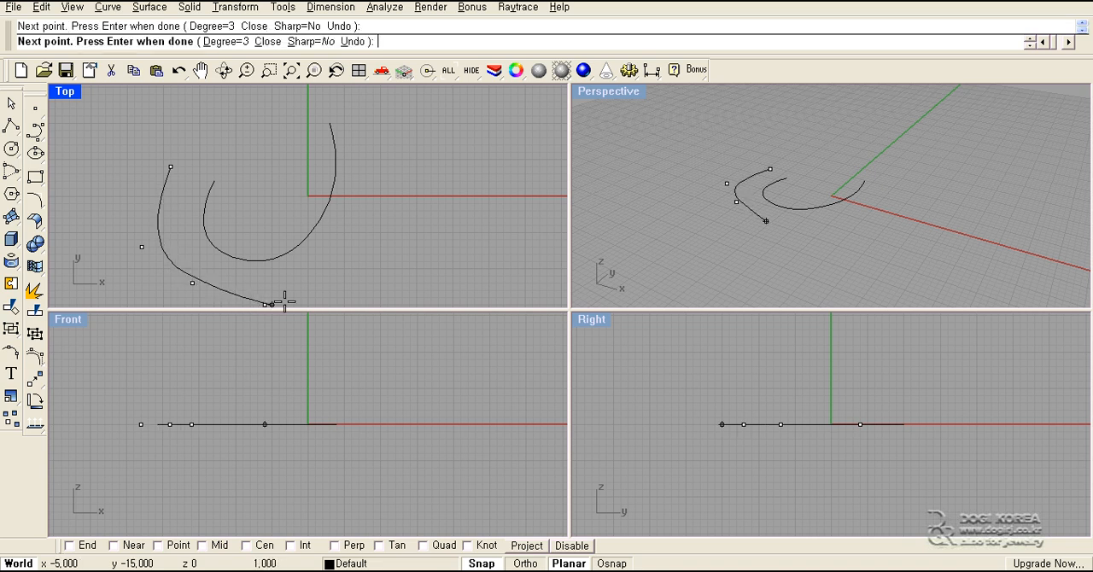
{"action": "left_click", "coordinate": [366, 246]}
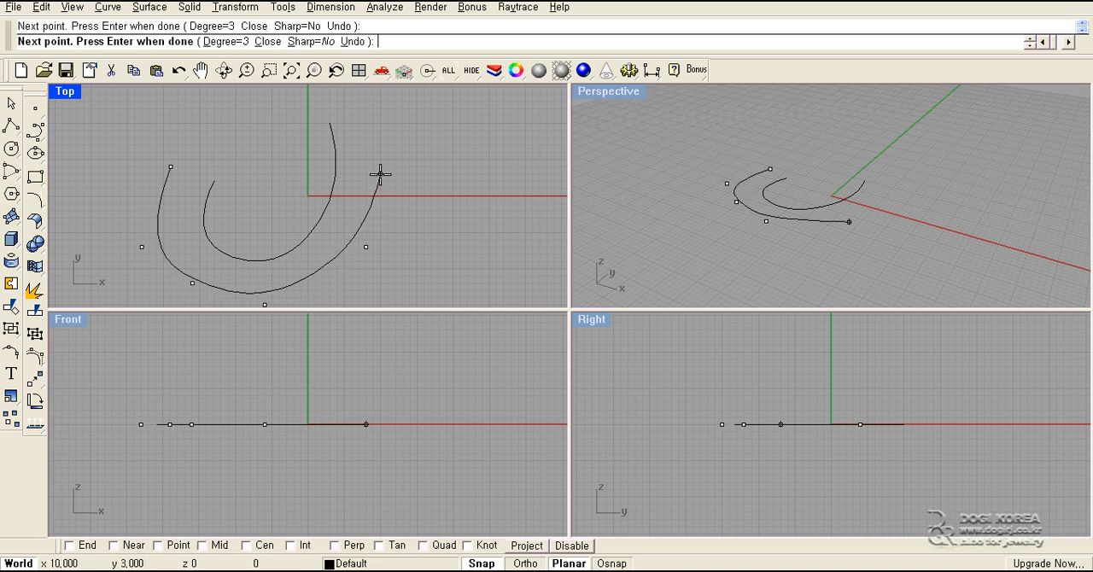
{"action": "left_click", "coordinate": [380, 173]}
{"action": "left_click", "coordinate": [360, 113]}
{"action": "key", "text": "Return"}
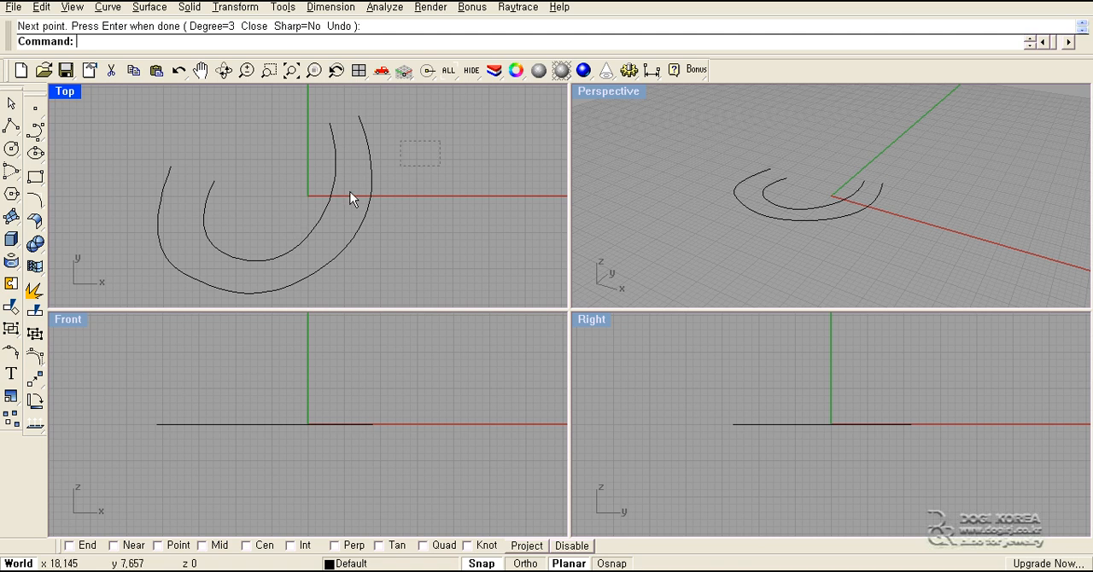
- Select both U-shaped curves in the Top view and delete them
{"action": "left_click_drag", "start_coordinate": [215, 244], "coordinate": [143, 252]}
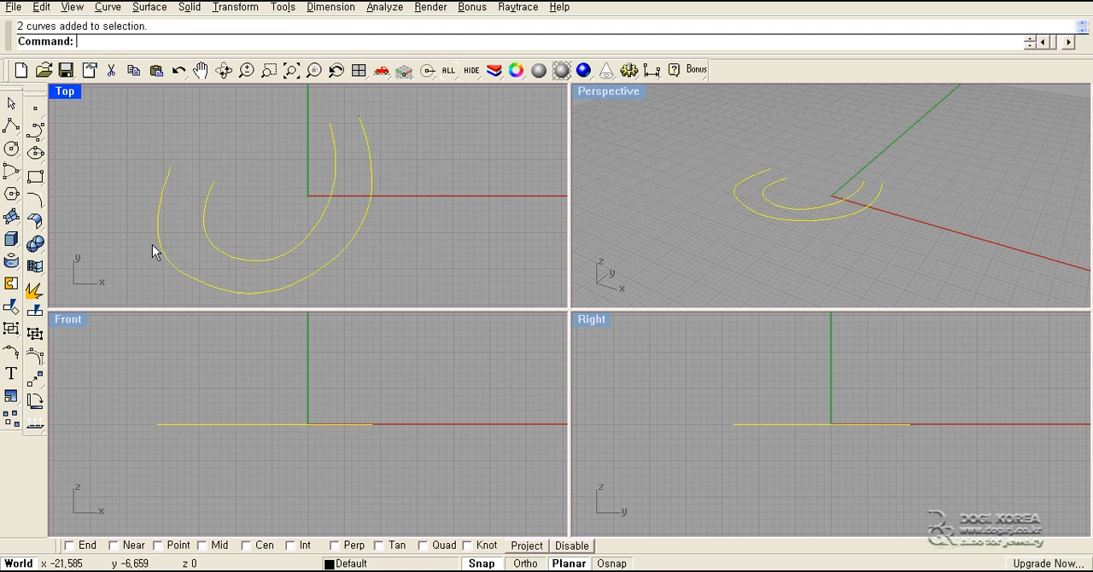
{"action": "key", "text": "Delete"}
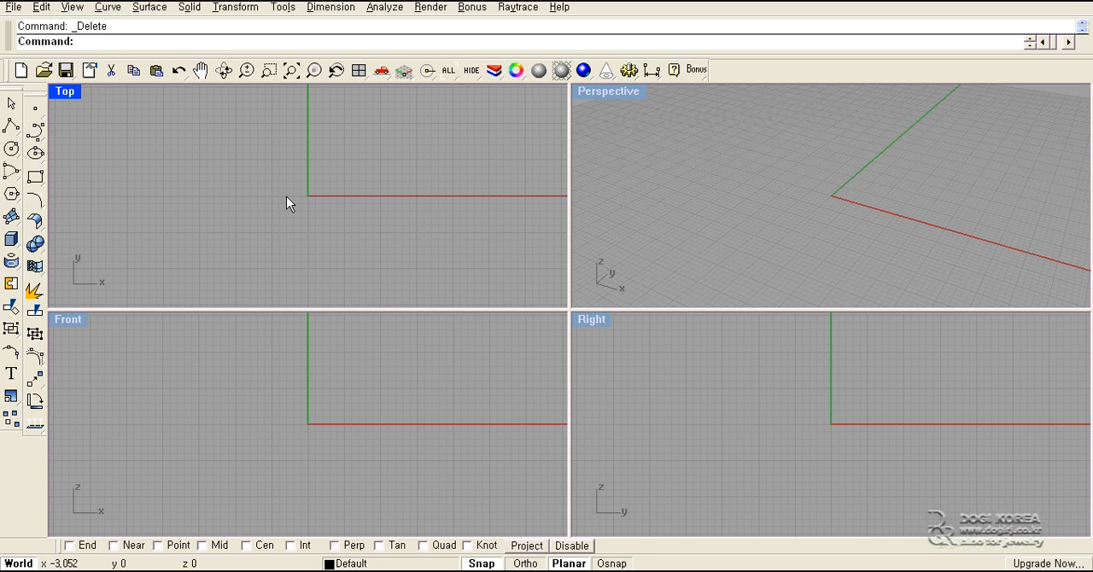
- Pan and zoom the Top view, orbit and pan the Perspective view, and restore the default four-viewport layout
{"action": "right_click_drag", "start_coordinate": [286, 196], "coordinate": [290, 229]}
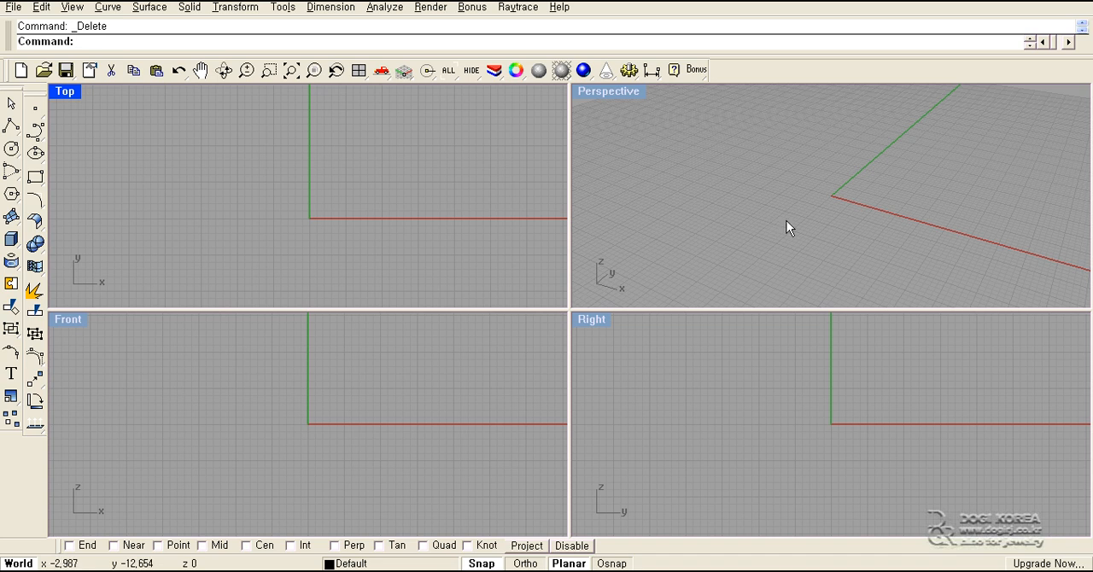
{"action": "right_click_drag", "start_coordinate": [786, 224], "coordinate": [766, 207]}
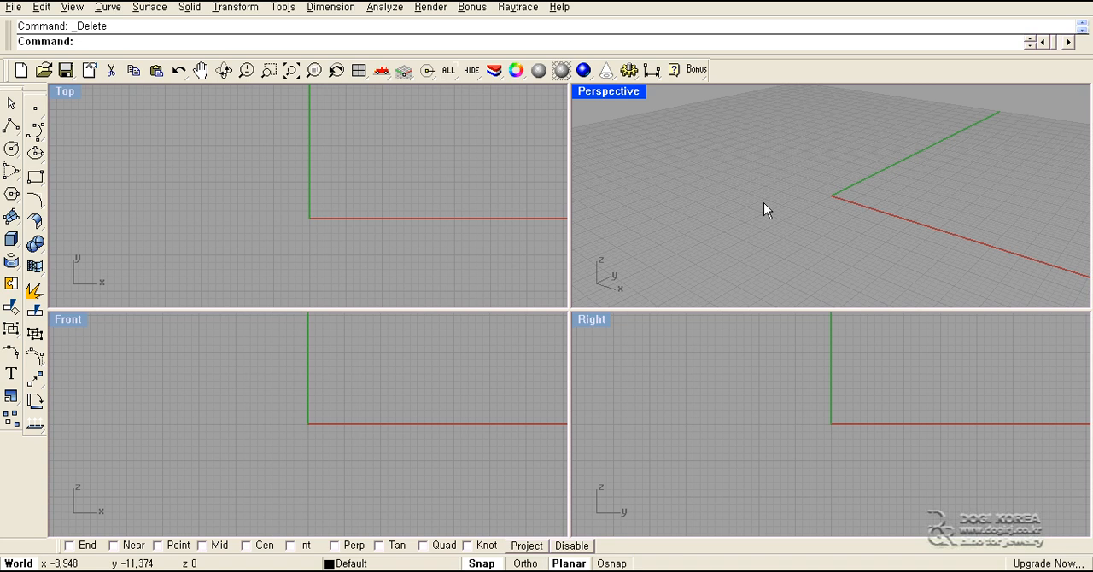
{"action": "right_click_drag", "start_coordinate": [763, 202], "coordinate": [737, 209], "text": "shift"}
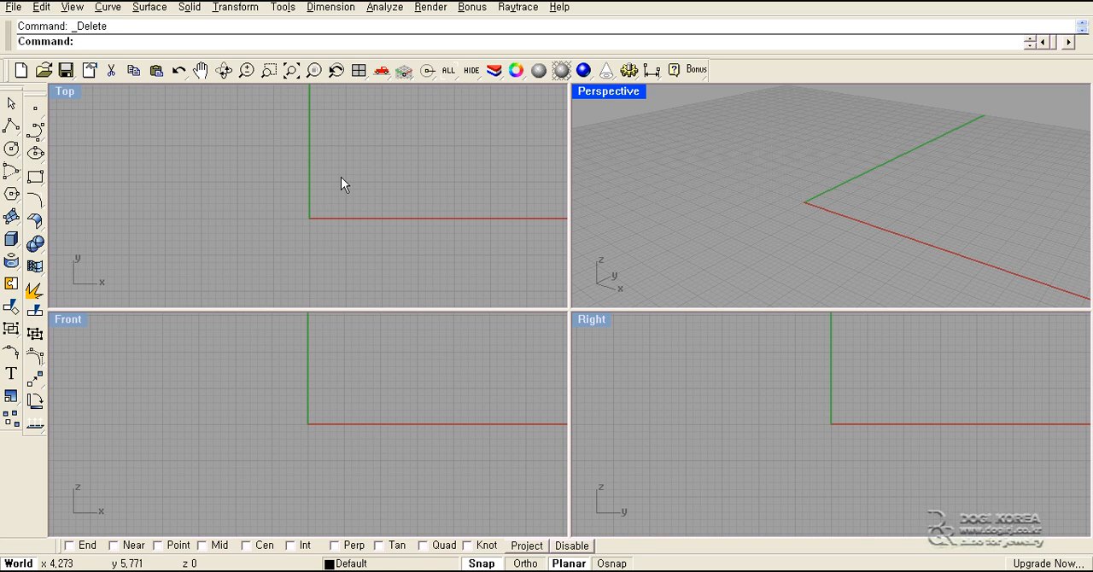
{"action": "mouse_move", "coordinate": [341, 177]}
{"action": "right_mouse_down", "text": "ctrl"}
{"action": "mouse_move", "coordinate": [355, 229]}
{"action": "mouse_move", "coordinate": [359, 175]}
{"action": "right_mouse_up", "text": "ctrl"}
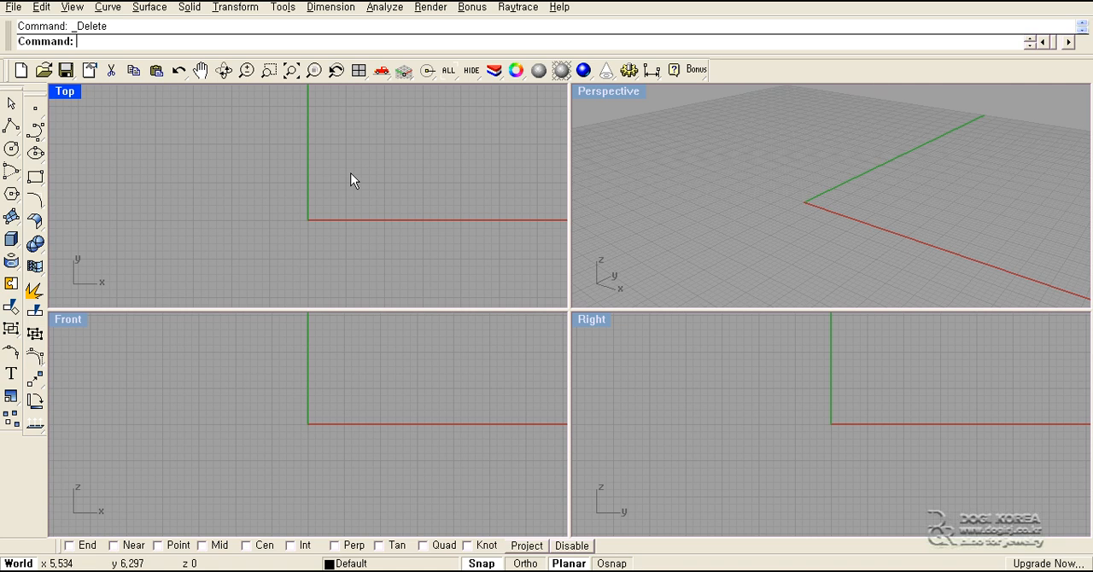
{"action": "scroll", "coordinate": [351, 174], "scroll_direction": "down", "scroll_amount": 1}
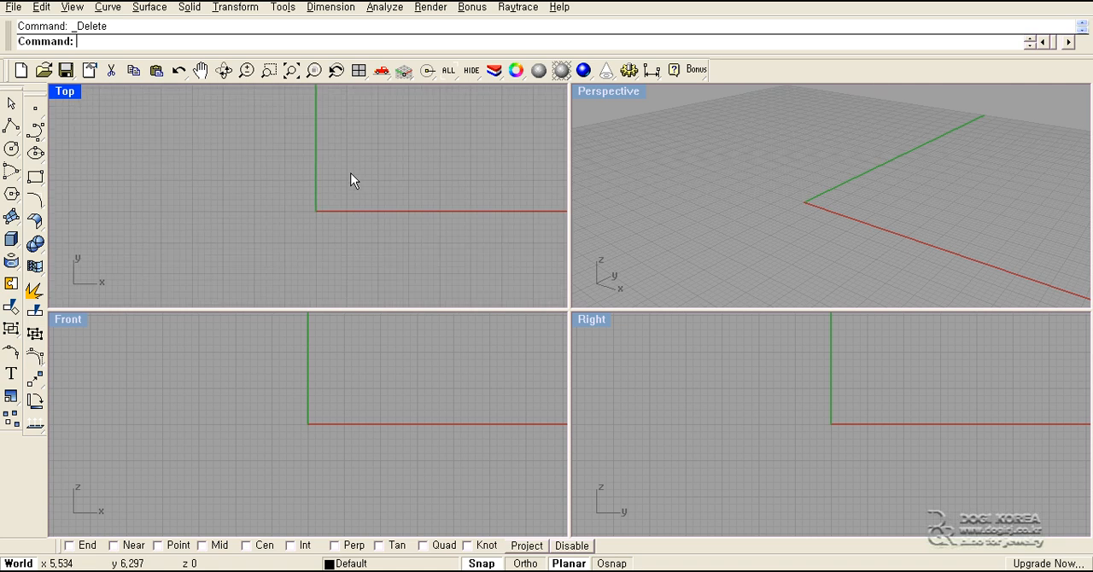
{"action": "scroll", "coordinate": [351, 173], "scroll_direction": "down", "scroll_amount": 1}
{"action": "scroll", "coordinate": [351, 174], "scroll_direction": "up", "scroll_amount": 1}
{"action": "scroll", "coordinate": [351, 174], "scroll_direction": "up", "scroll_amount": 1}
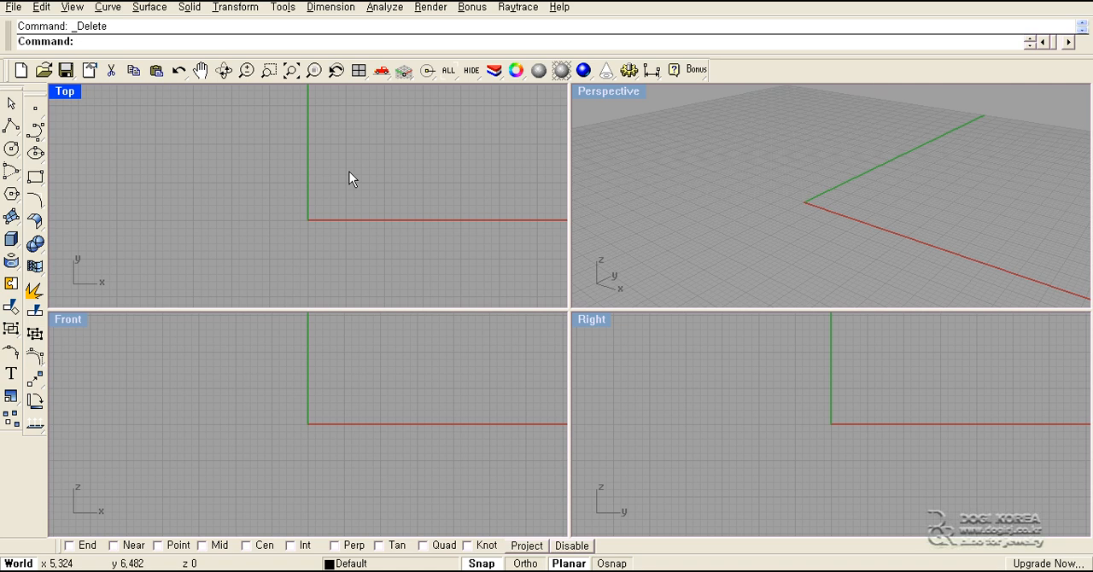
{"action": "scroll", "coordinate": [349, 175], "scroll_direction": "down", "scroll_amount": 4}
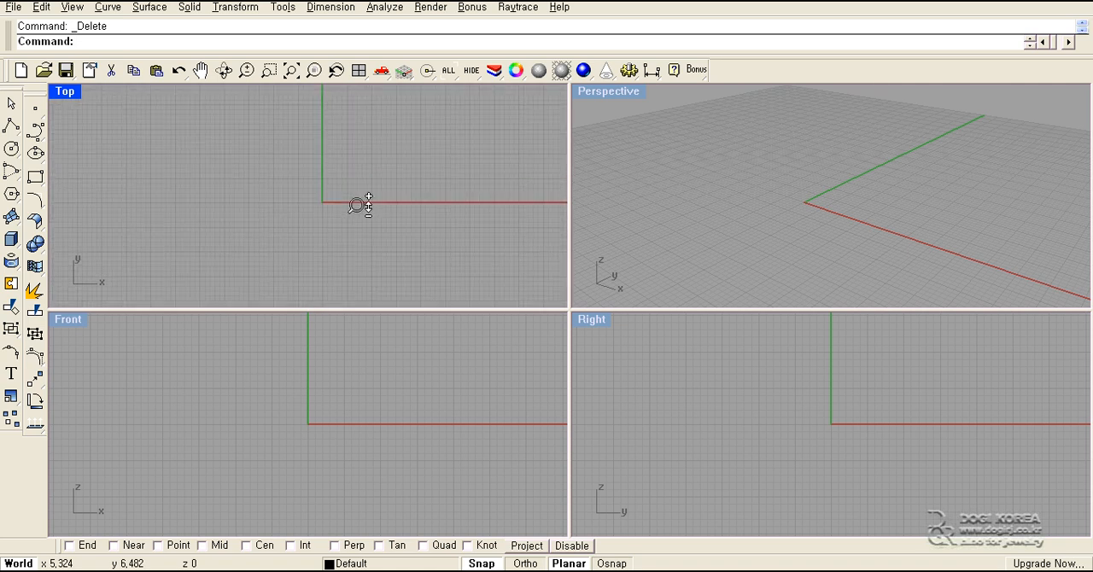
{"action": "scroll", "coordinate": [359, 203], "scroll_direction": "up", "scroll_amount": 4}
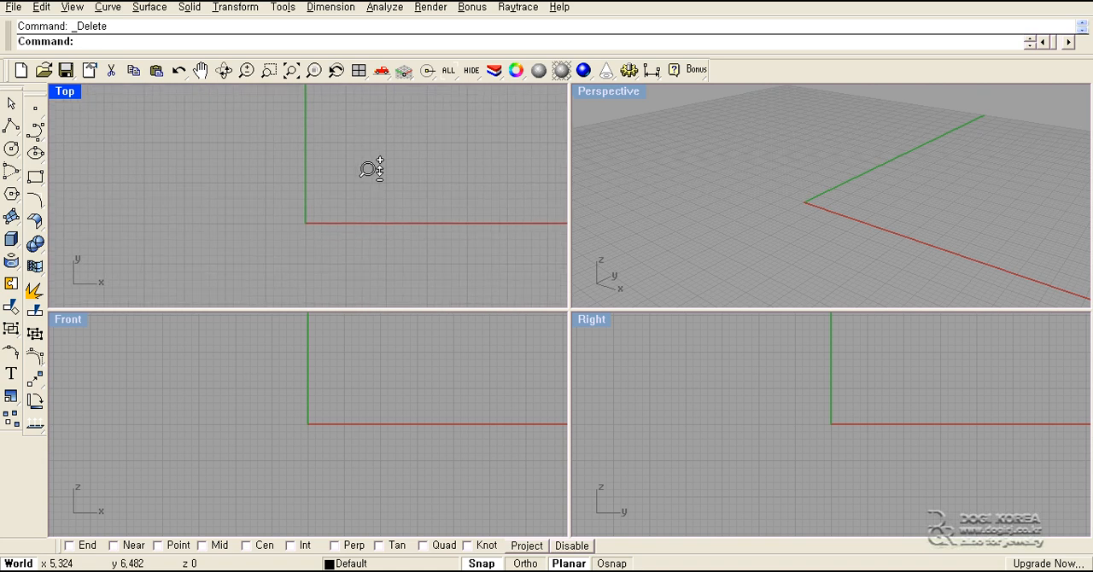
{"action": "scroll", "coordinate": [371, 169], "scroll_direction": "down", "scroll_amount": 1}
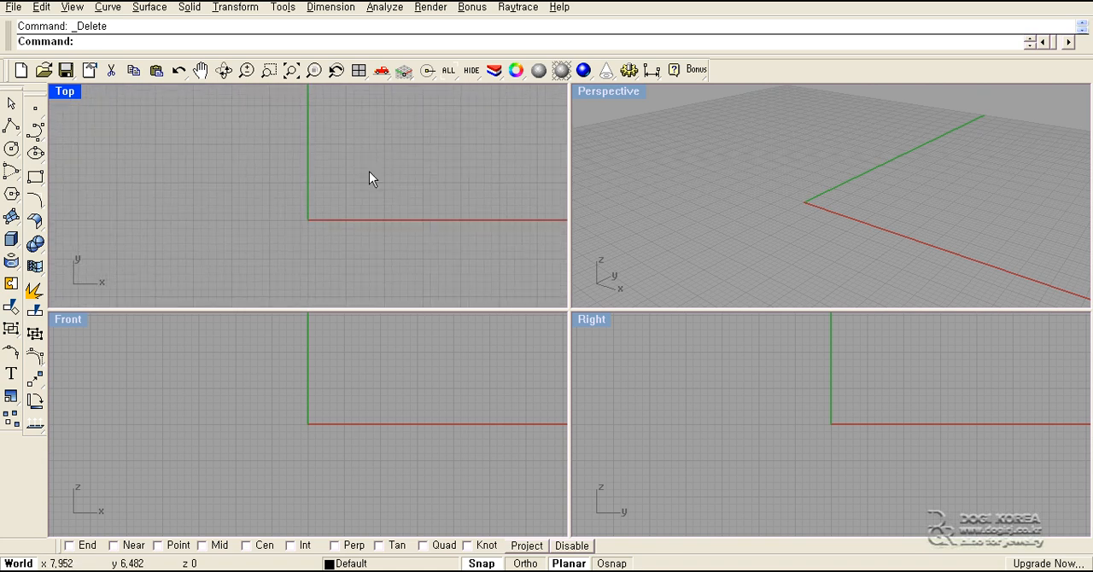
{"action": "key", "text": "ctrl+F5"}
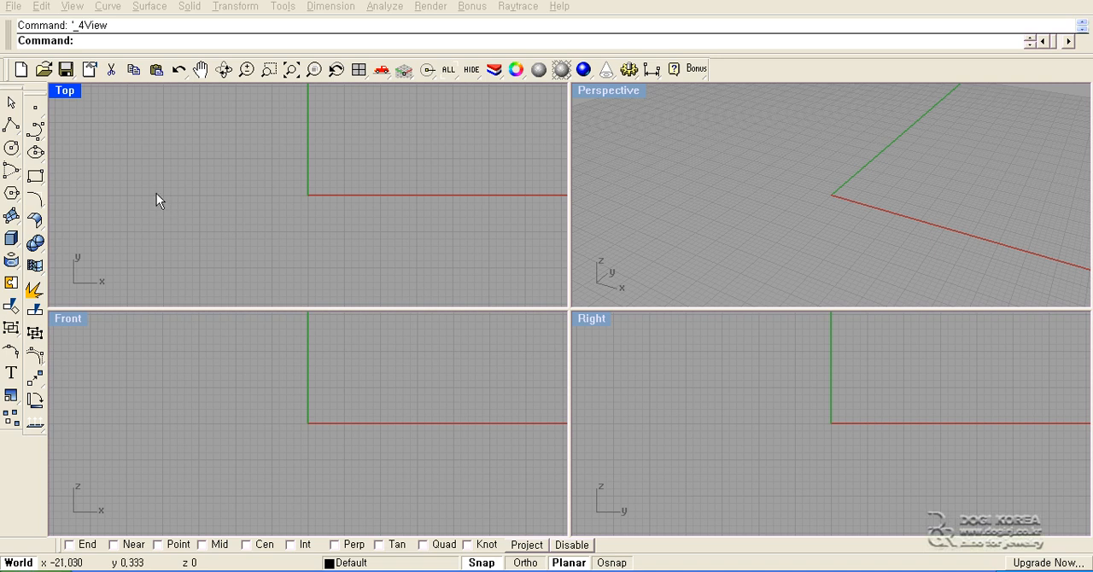
- Draw a vertical two-point control point curve about 18 units long at x -14 in the Top view
{"action": "left_click", "coordinate": [35, 129]}
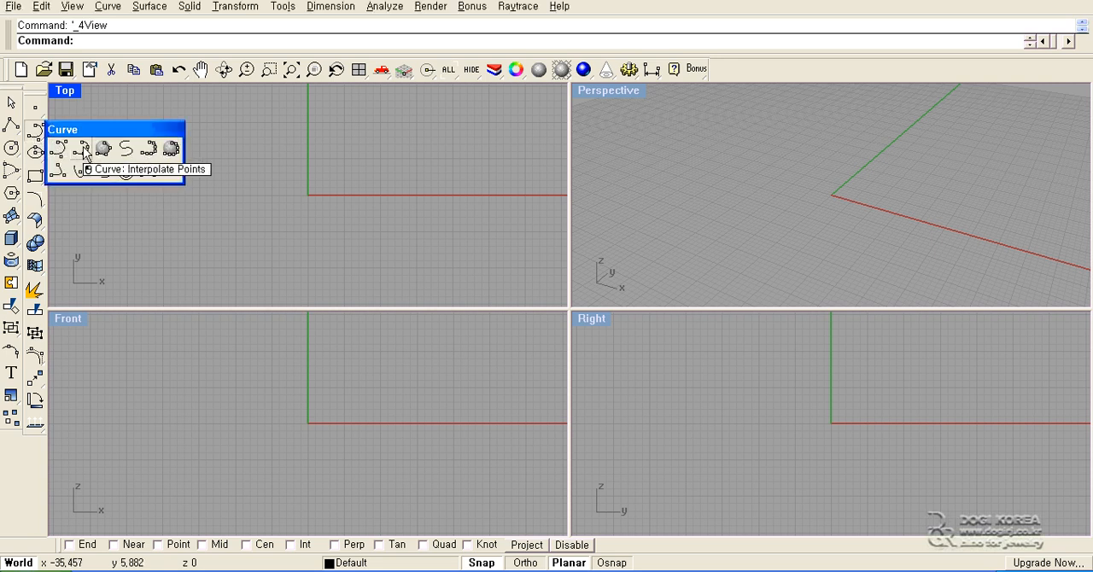
{"action": "left_click", "coordinate": [58, 149]}
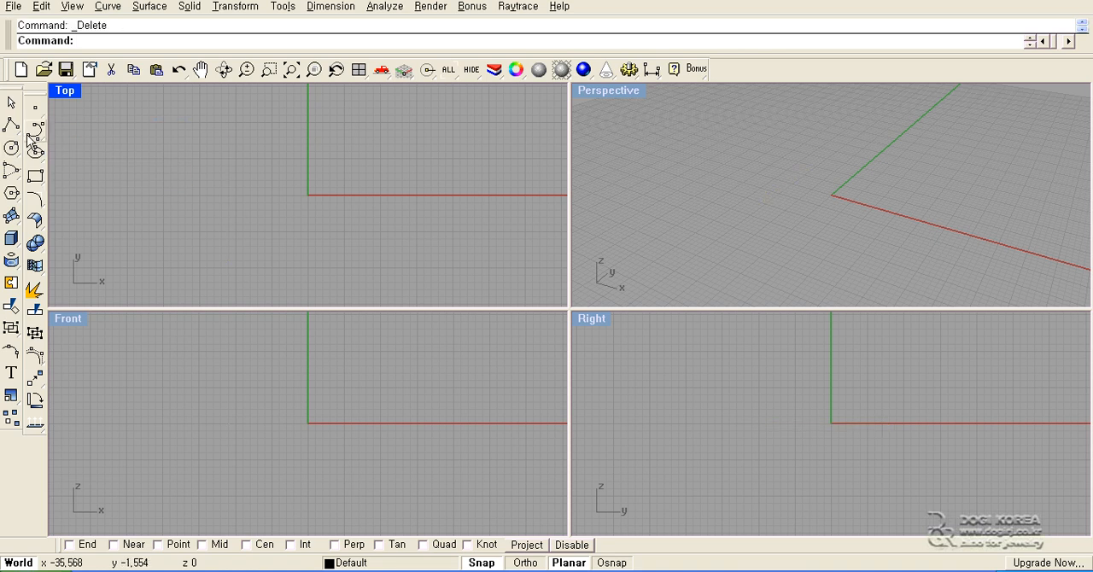
{"action": "left_click", "coordinate": [205, 134]}
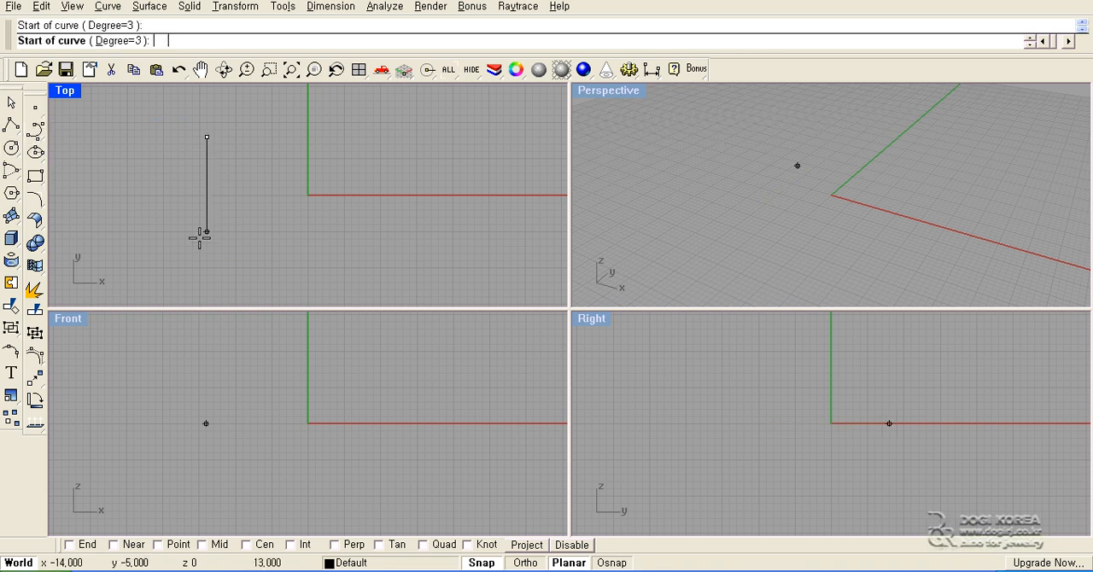
{"action": "left_click", "coordinate": [205, 270]}
{"action": "right_click", "coordinate": [193, 266]}
- Draw a vertical two-point interpolated curve from about (-2, 9) to (-2, -9) in the Top view
{"action": "left_click", "coordinate": [39, 133]}
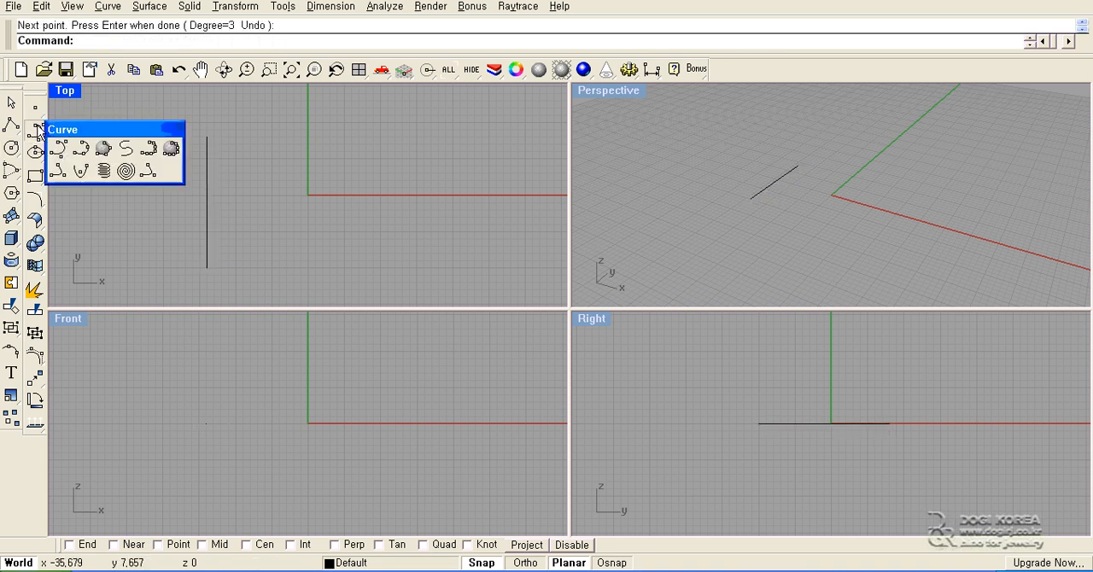
{"action": "left_click", "coordinate": [81, 149]}
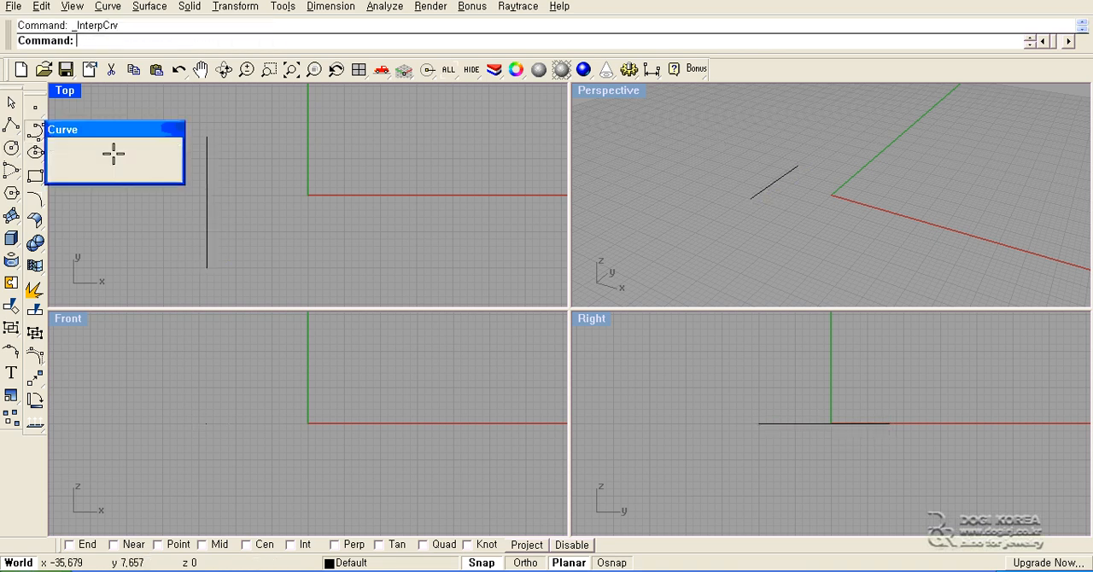
{"action": "left_click", "coordinate": [294, 129]}
{"action": "left_click", "coordinate": [287, 261]}
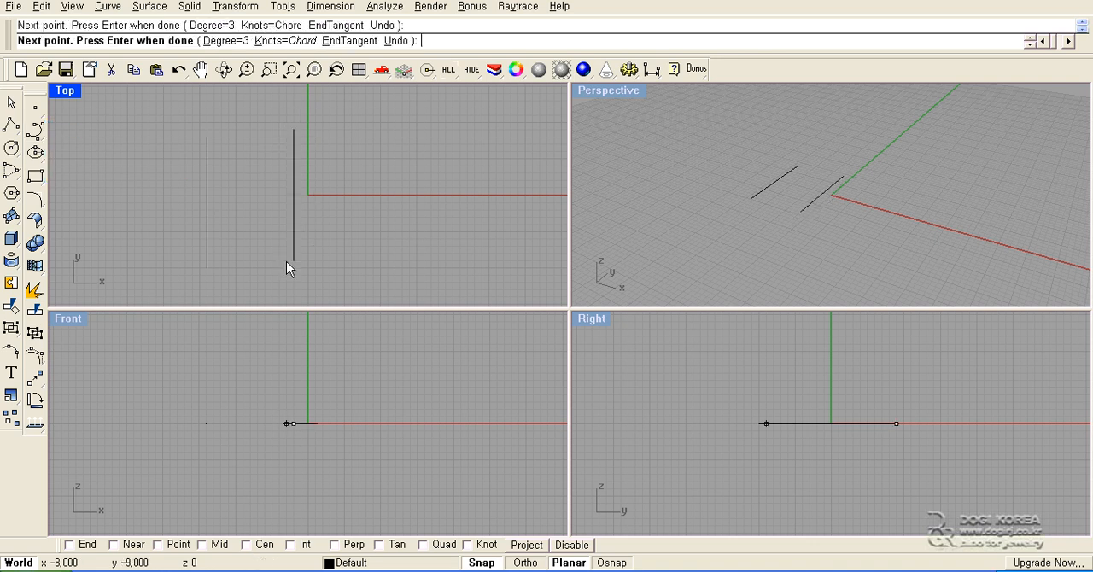
{"action": "right_click", "coordinate": [286, 261]}
- Turn on the control points of both curves and move the control point curve's upper end to about (-19, 5)
{"action": "left_click_drag", "start_coordinate": [331, 133], "coordinate": [139, 255]}
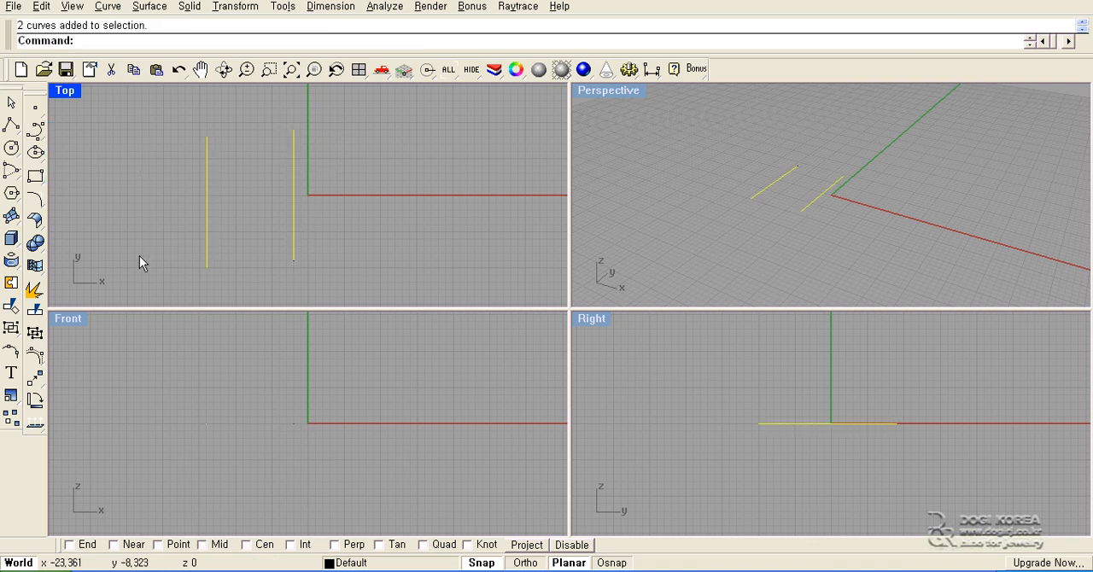
{"action": "key", "text": "F10"}
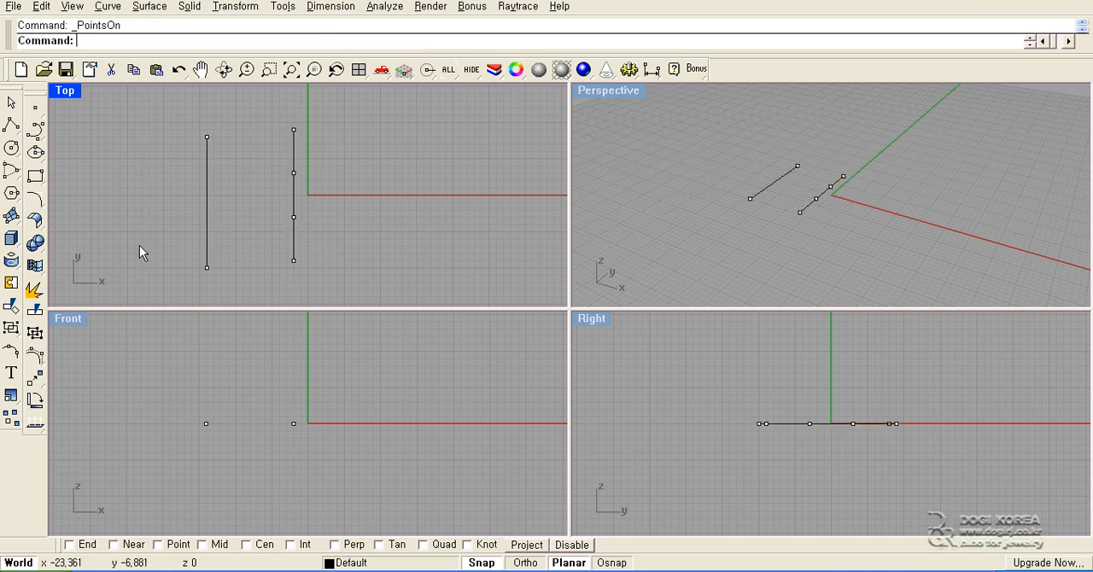
{"action": "left_click", "coordinate": [206, 138]}
{"action": "left_click_drag", "start_coordinate": [205, 138], "coordinate": [170, 161]}
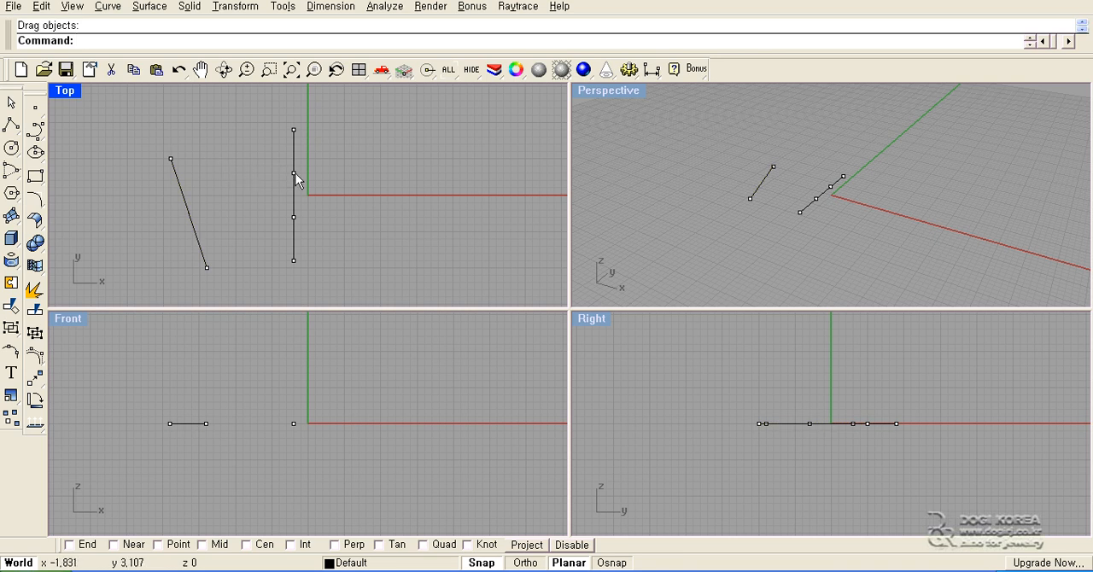
- Bend the interpolated curve into an S by moving its inner control points about 5 units to opposite sides
{"action": "left_click_drag", "start_coordinate": [295, 173], "coordinate": [330, 174]}
{"action": "left_click_drag", "start_coordinate": [294, 217], "coordinate": [257, 210]}
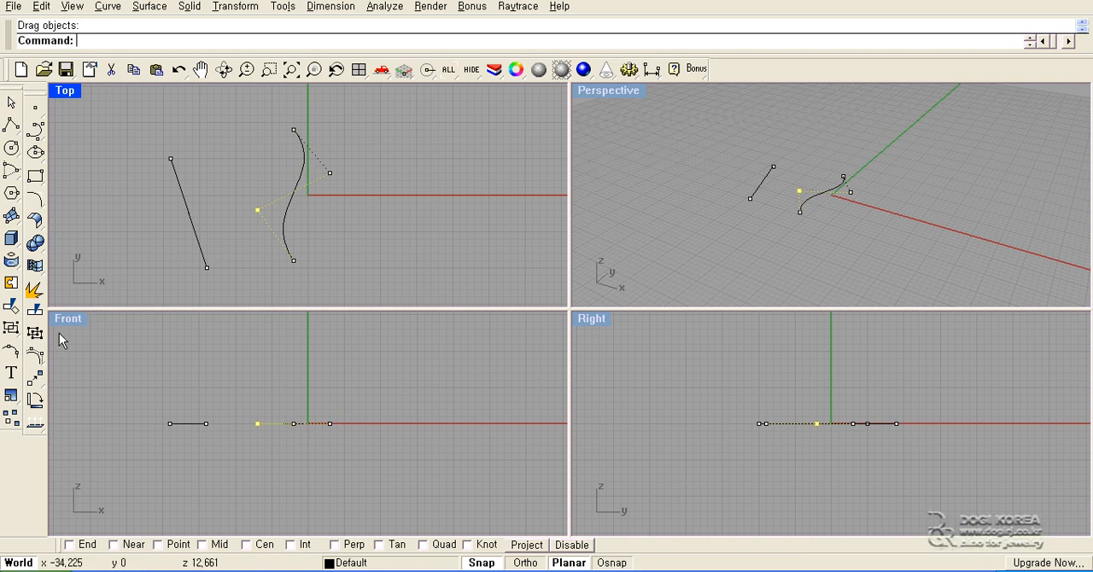
{"action": "left_click", "coordinate": [35, 356]}
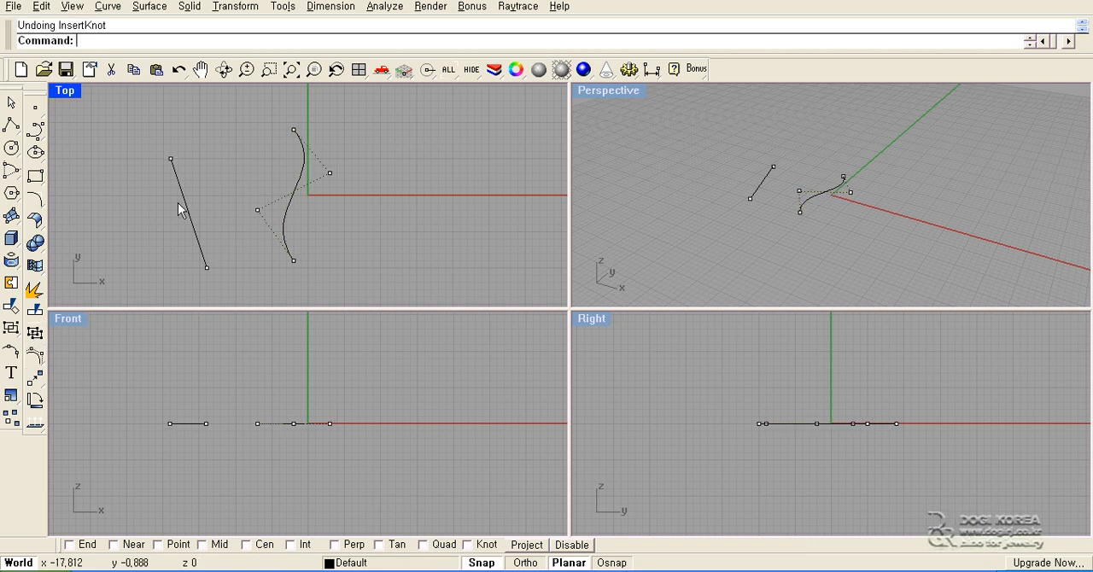
{"action": "right_click", "coordinate": [179, 187]}
{"action": "key", "text": "Escape"}
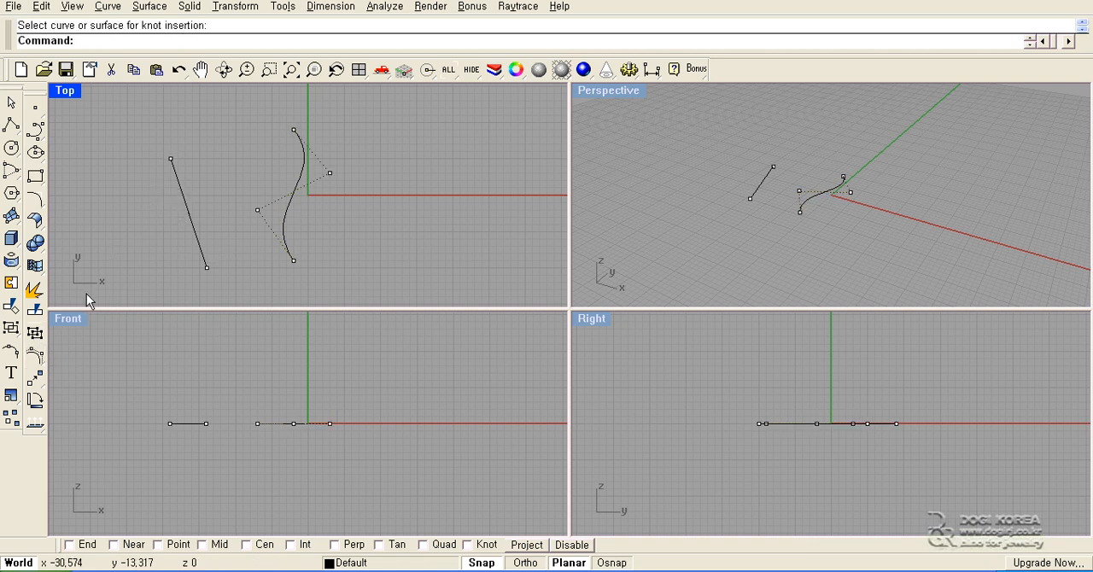
- Insert a symmetrical pair of knots in the straight slanted curve and move its upper new control point to about (-14, 4)
{"action": "left_click", "coordinate": [35, 359]}
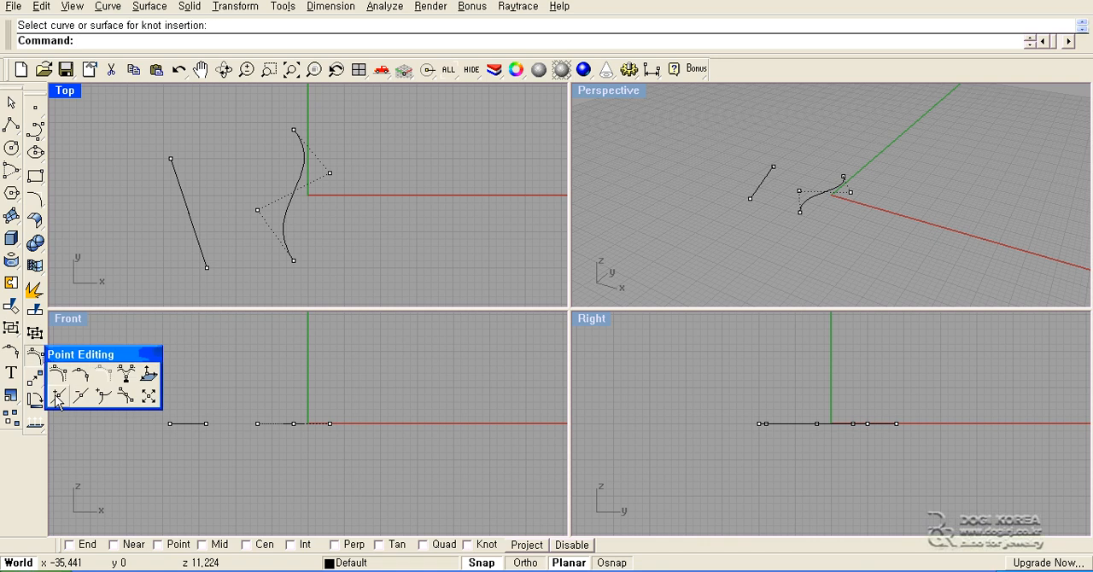
{"action": "left_click", "coordinate": [58, 393]}
{"action": "left_click", "coordinate": [183, 199]}
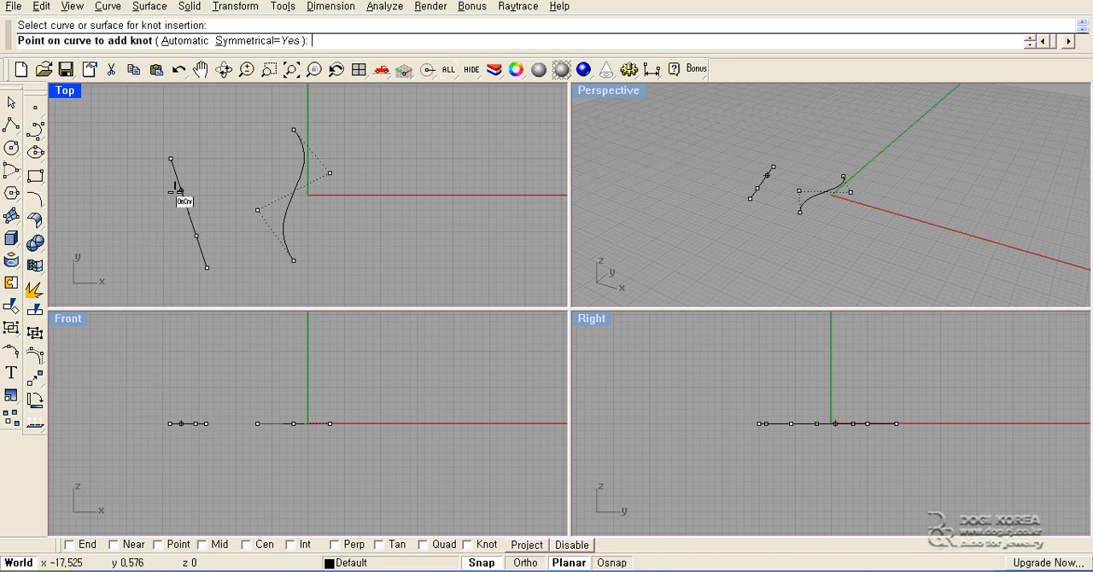
{"action": "left_click", "coordinate": [181, 192]}
{"action": "key", "text": "Return"}
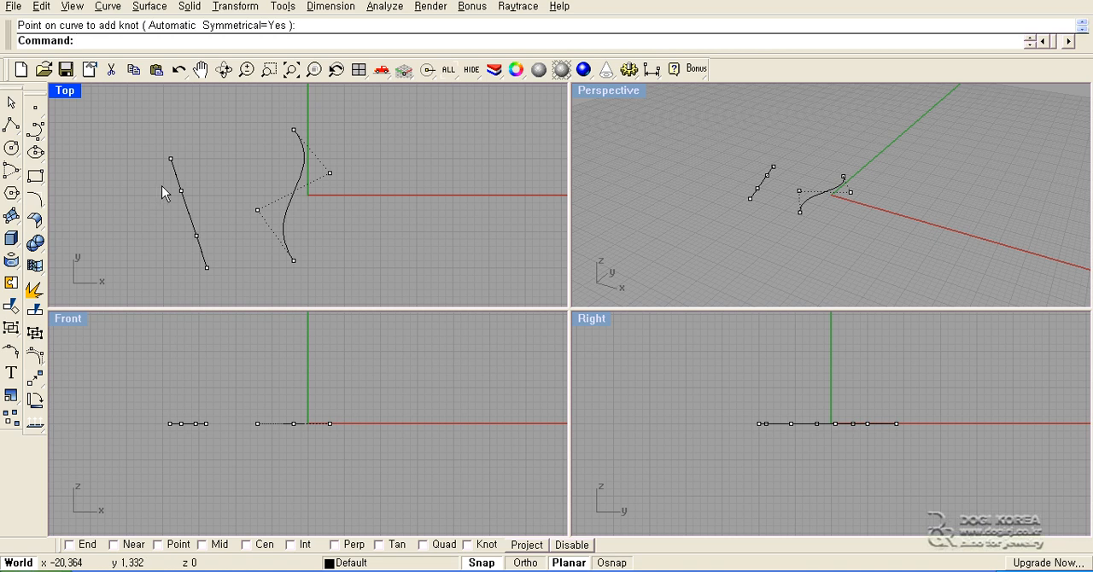
{"action": "left_click_drag", "start_coordinate": [180, 193], "coordinate": [207, 167]}
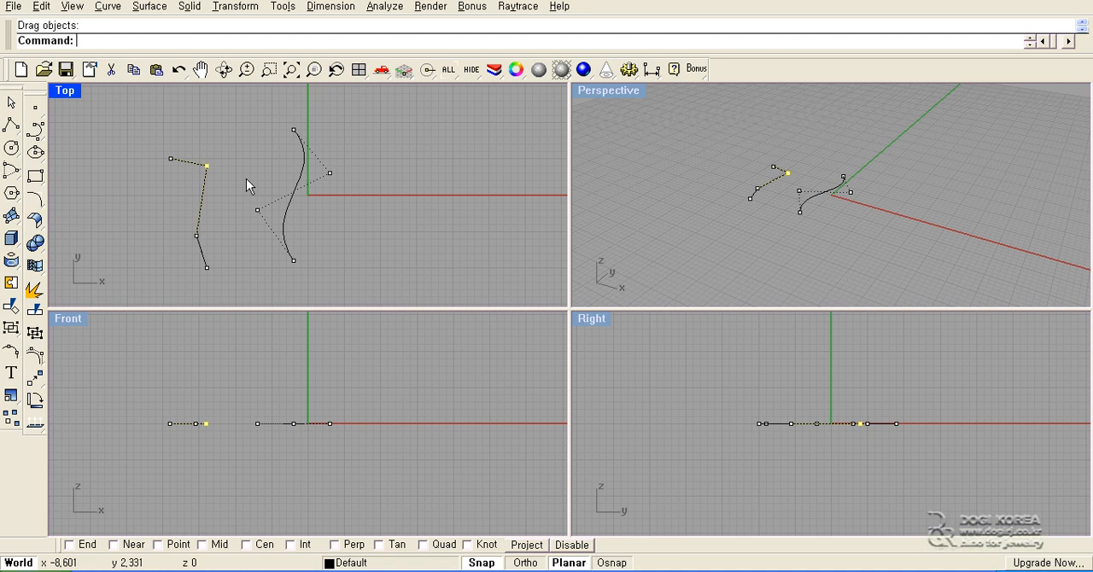
- Turn off the control points and delete both curves
{"action": "key", "text": "Escape"}
{"action": "key", "text": "Escape"}
{"action": "left_click_drag", "start_coordinate": [349, 136], "coordinate": [170, 198]}
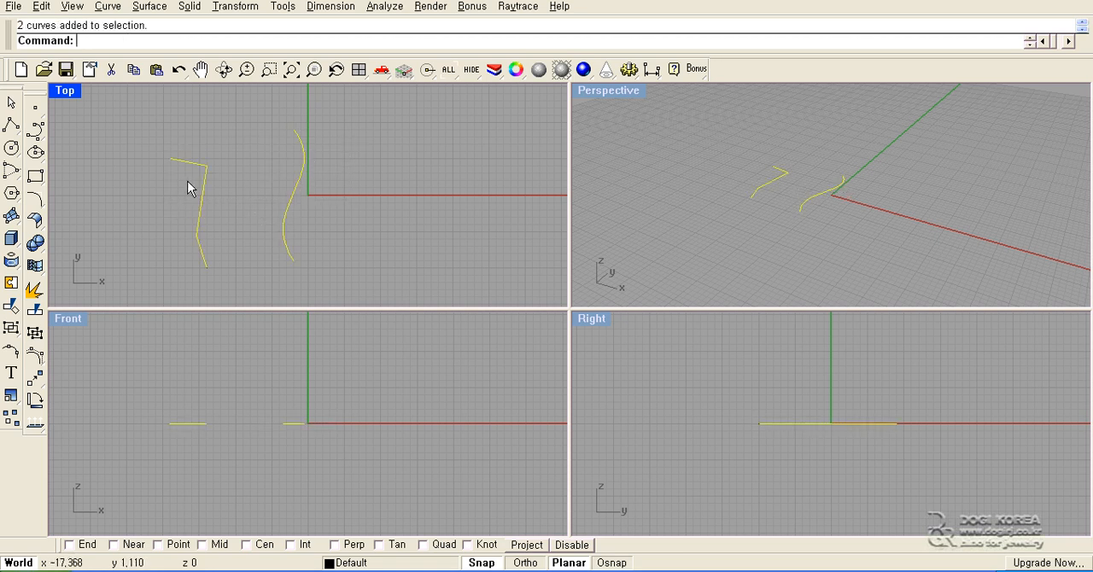
{"action": "key", "text": "Delete"}
- Draw a five-point, C-shaped degree 3 control point curve from (0, 10) through (-17, 2) to (0, -13) in the Top view
{"action": "left_click", "coordinate": [31, 127]}
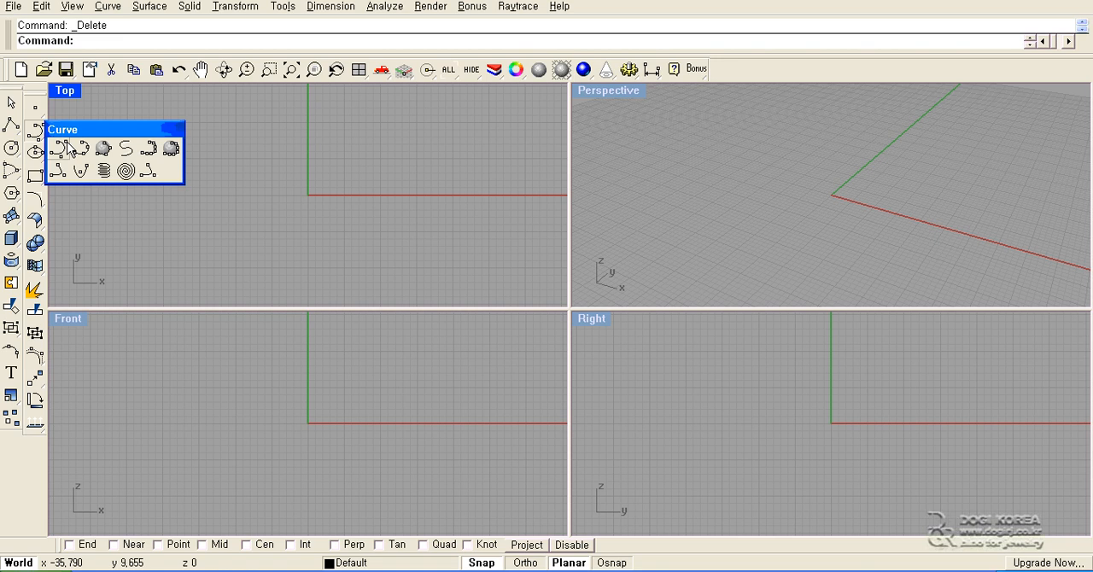
{"action": "left_click", "coordinate": [92, 156]}
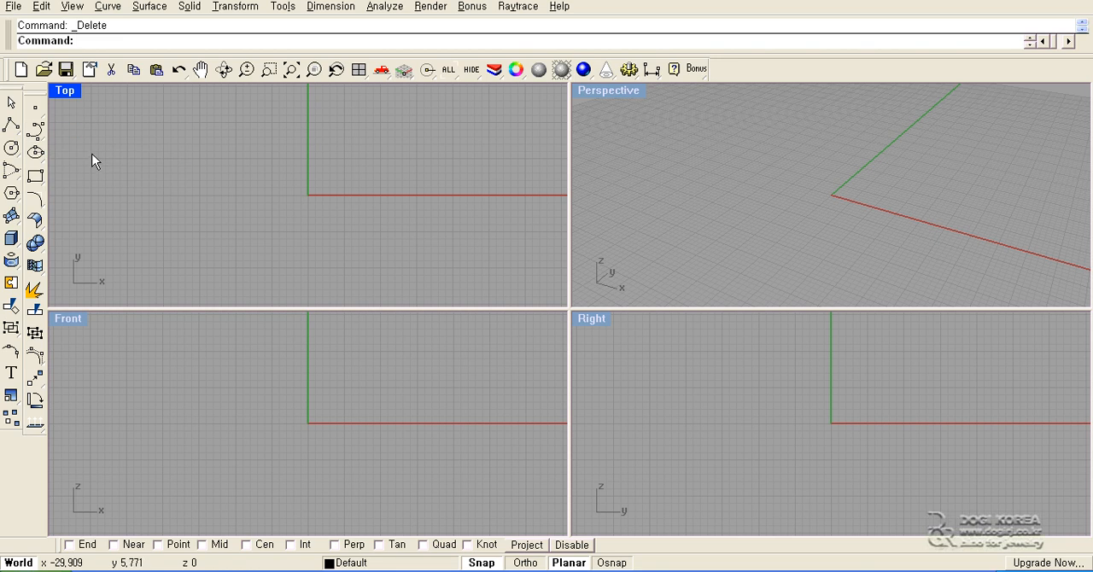
{"action": "left_click", "coordinate": [35, 130]}
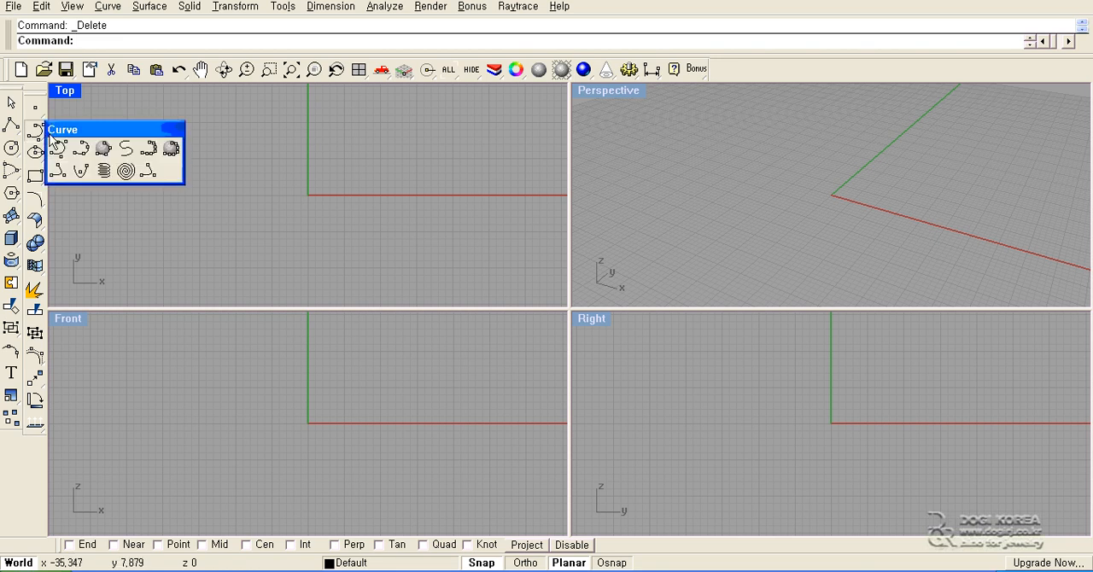
{"action": "left_click", "coordinate": [59, 146]}
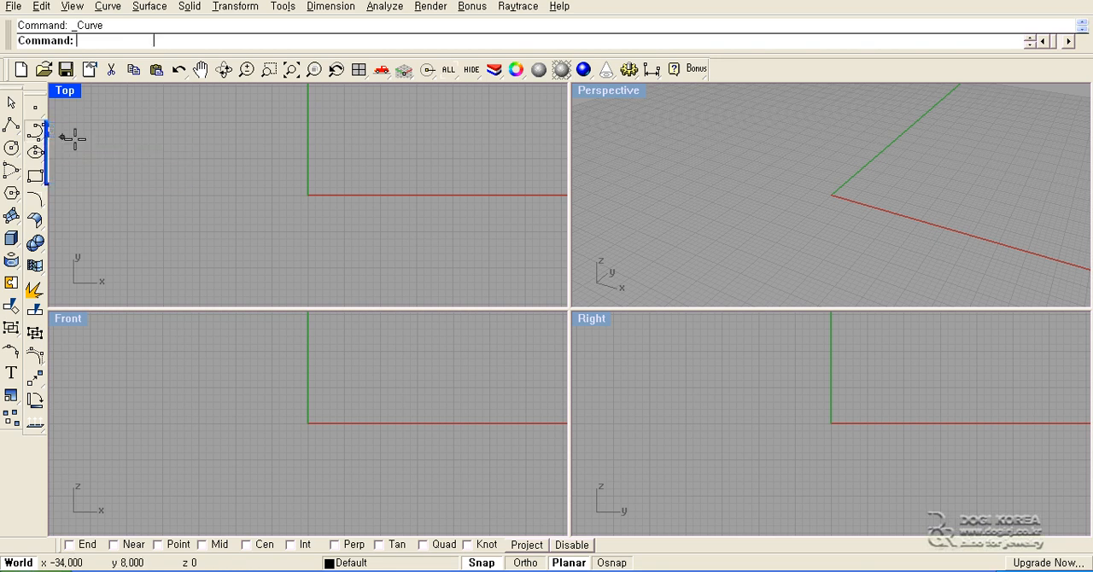
{"action": "left_click", "coordinate": [308, 122]}
{"action": "left_click", "coordinate": [243, 101]}
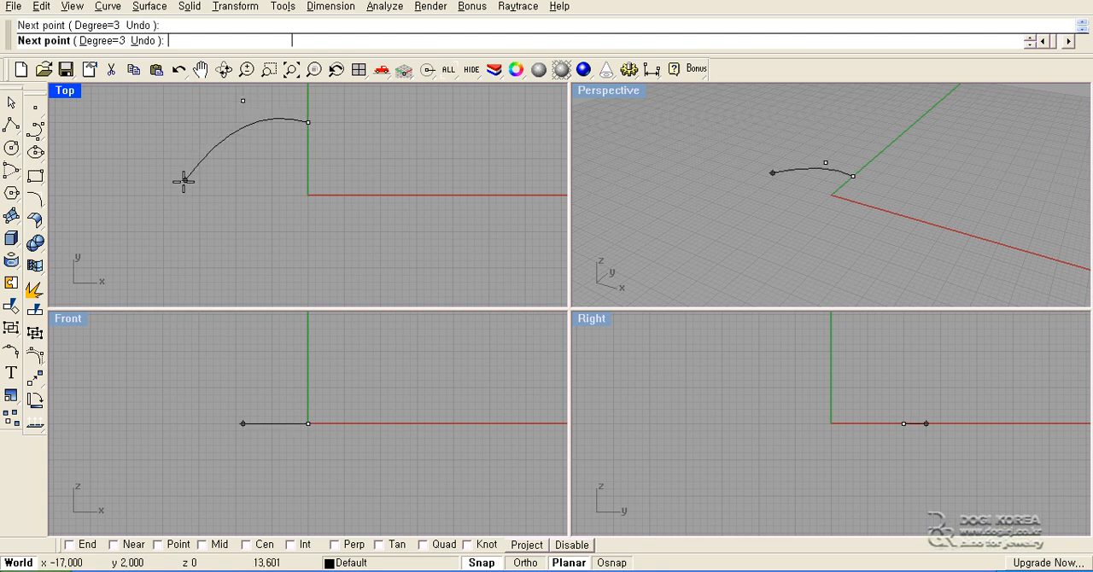
{"action": "left_click", "coordinate": [185, 180]}
{"action": "left_click", "coordinate": [250, 267]}
{"action": "left_click", "coordinate": [309, 289]}
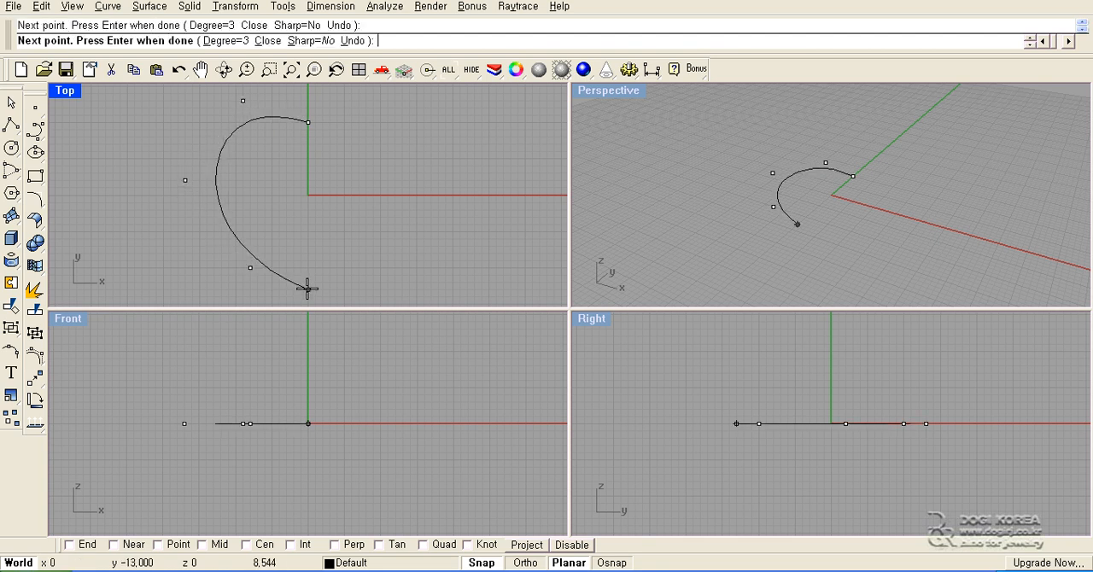
{"action": "key", "text": "Return"}
- Draw a three-point arched control point curve from about (9, 4) to (37, 4), peaking toward (20, 10), in the Top view
{"action": "left_click", "coordinate": [35, 128]}
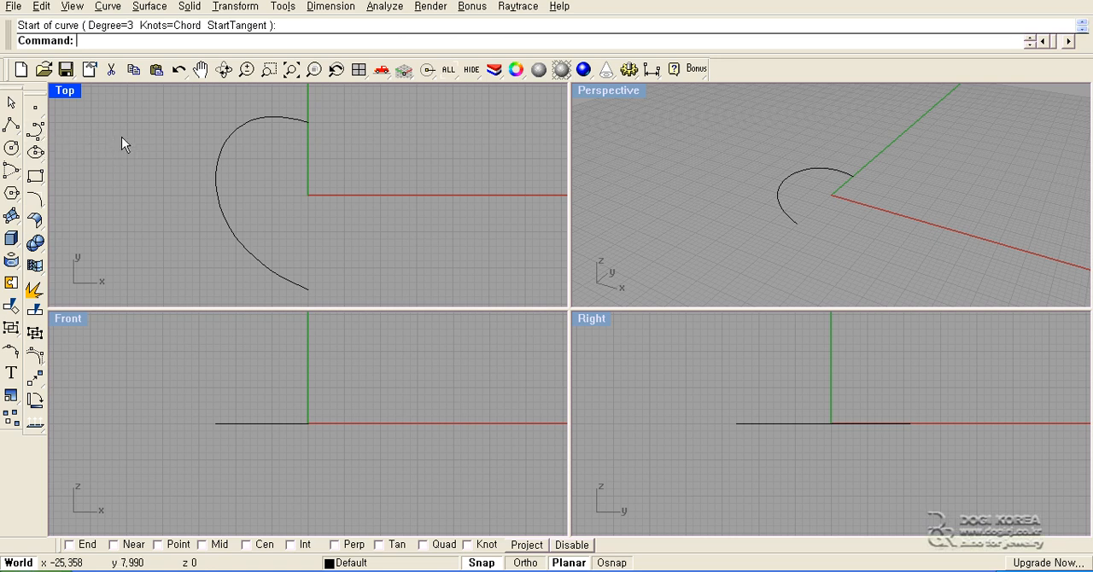
{"action": "right_click_drag", "start_coordinate": [334, 159], "coordinate": [209, 156]}
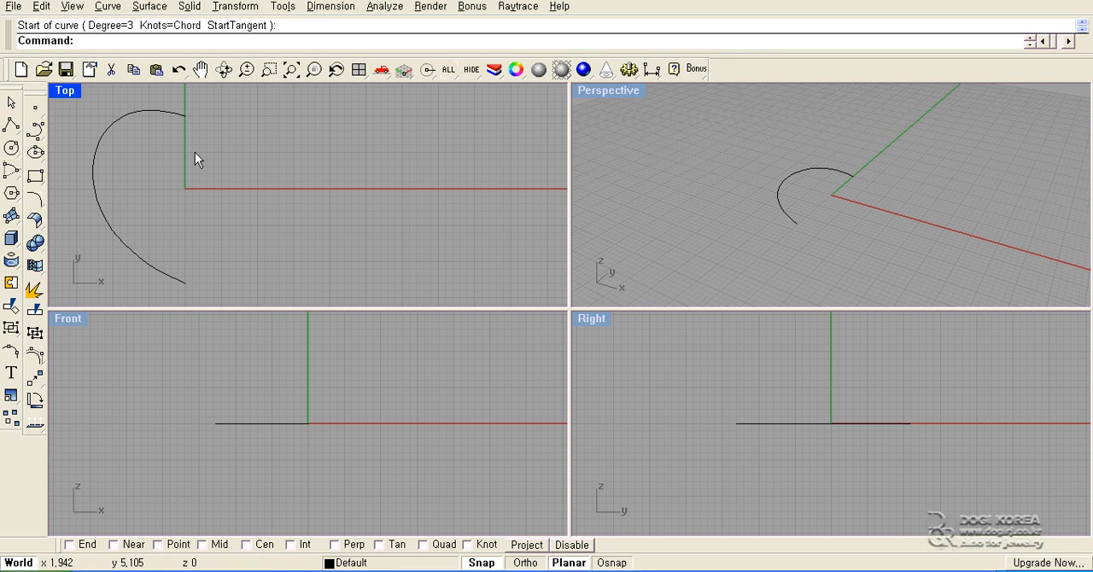
{"action": "left_click", "coordinate": [35, 129]}
{"action": "left_click", "coordinate": [249, 158]}
{"action": "left_click", "coordinate": [329, 114]}
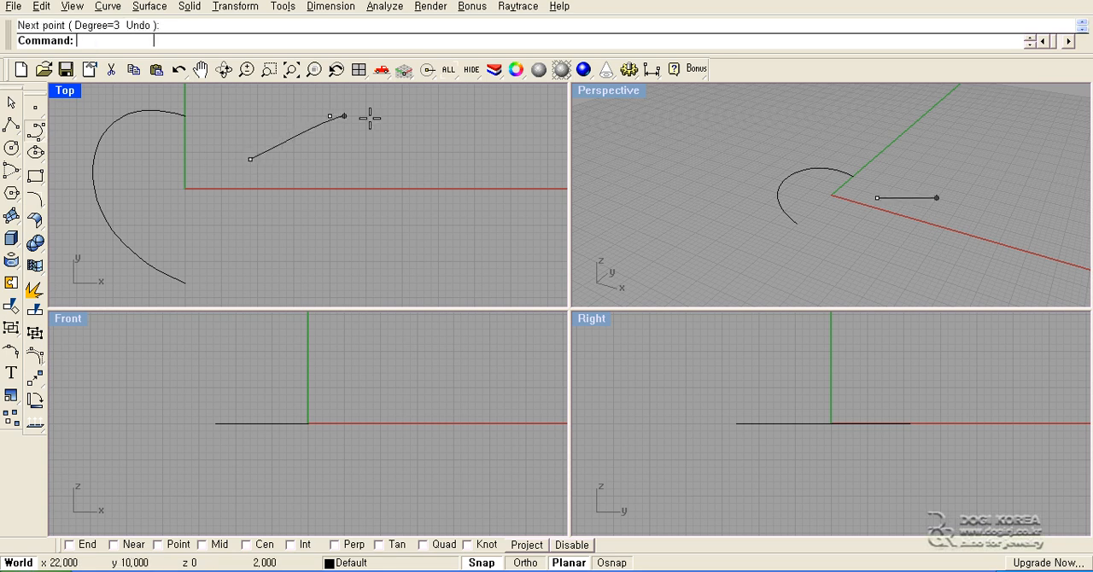
{"action": "left_click", "coordinate": [452, 158]}
{"action": "key", "text": "Return"}
{"action": "key", "text": "Return"}
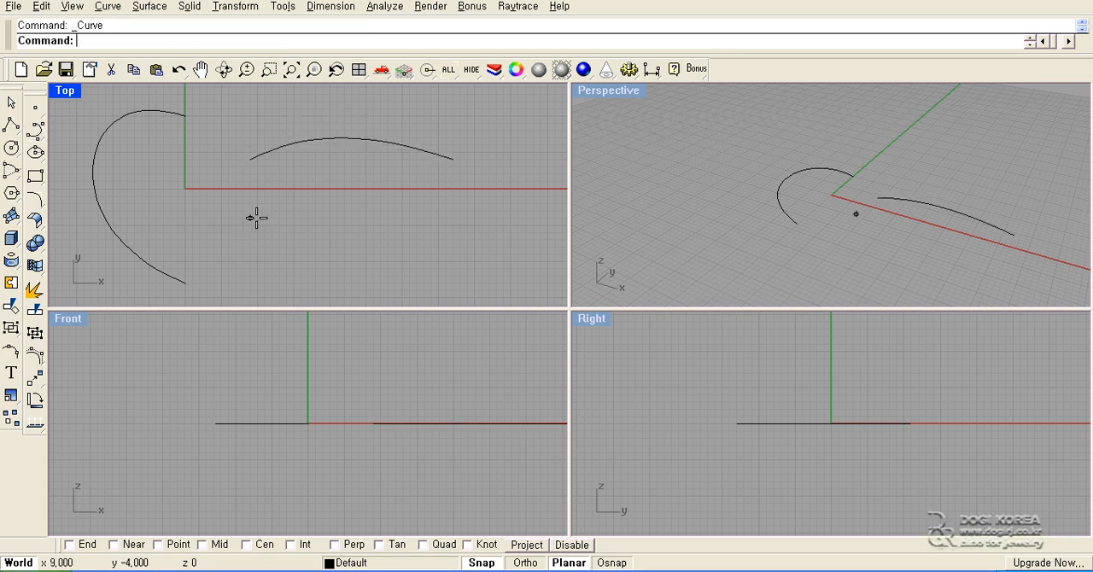
- Draw a second arched control point curve below the first, from about (10, -4) to (36, -4)
{"action": "left_click", "coordinate": [257, 218]}
{"action": "left_click", "coordinate": [340, 167]}
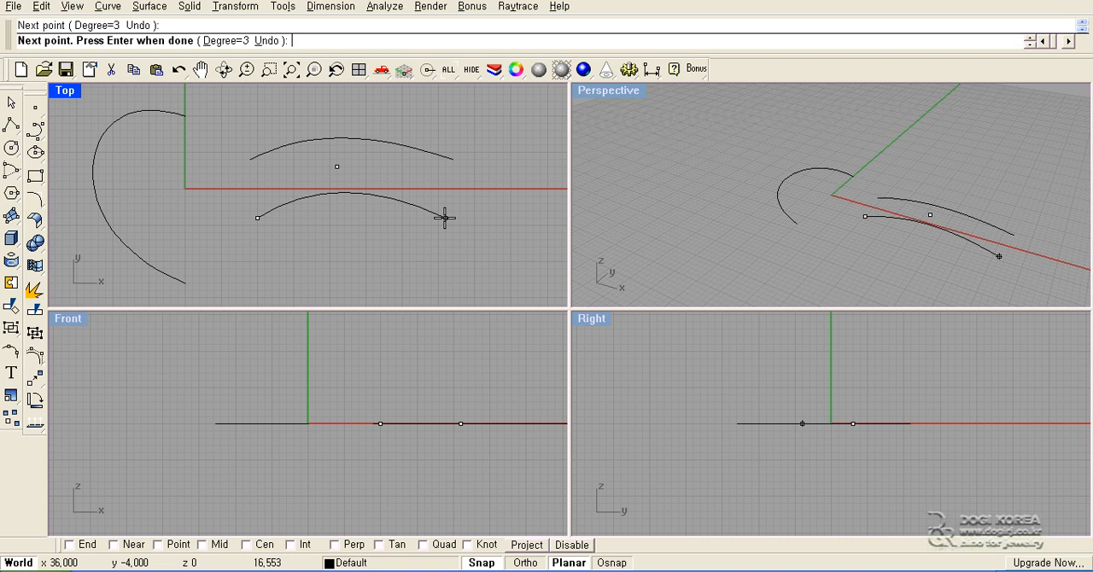
{"action": "left_click", "coordinate": [444, 217]}
{"action": "key", "text": "Return"}
- Connect the right ends of the two arches with an interpolated curve from (37, 4) to (36, -4)
{"action": "left_click", "coordinate": [35, 128]}
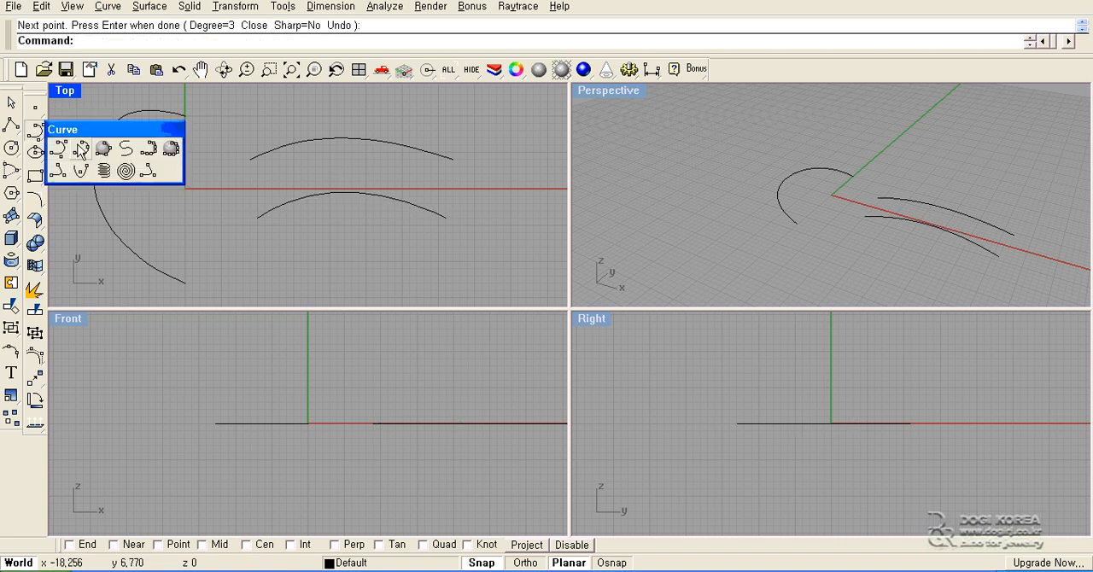
{"action": "left_click", "coordinate": [82, 150]}
{"action": "left_click", "coordinate": [453, 159]}
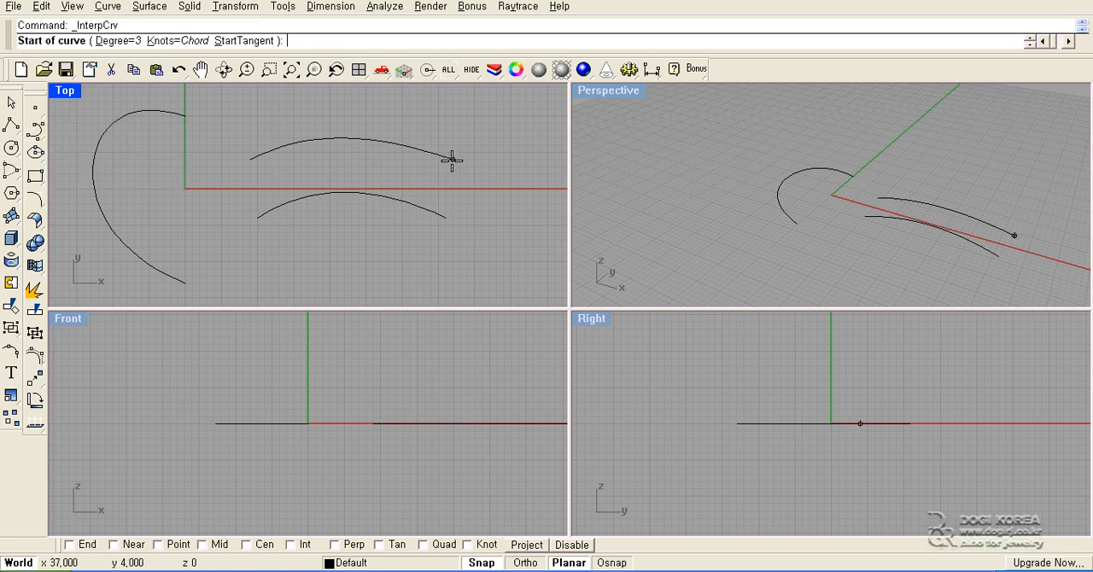
{"action": "left_click", "coordinate": [444, 217]}
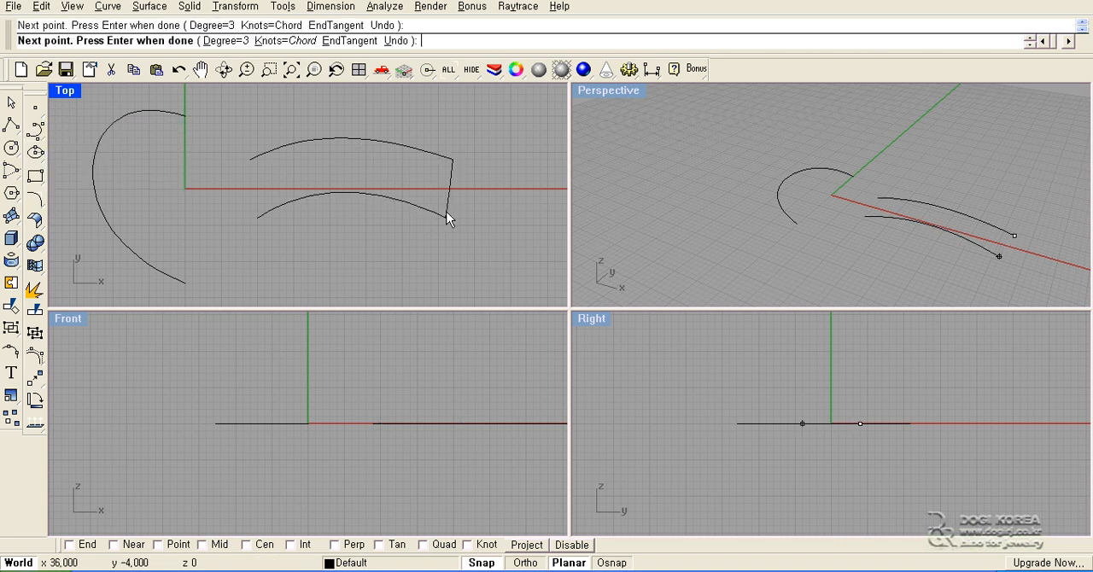
{"action": "key", "text": "Return"}
- Turn on the control points of the short interpolated connecting curve and inspect them up close
{"action": "left_click", "coordinate": [450, 185]}
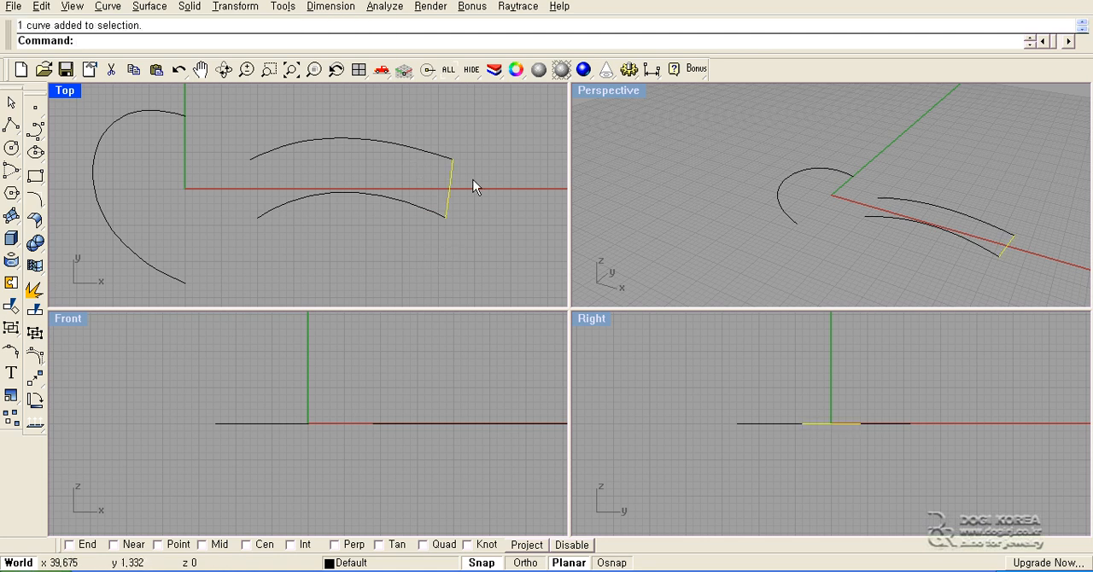
{"action": "left_click", "coordinate": [402, 239]}
{"action": "left_click_drag", "start_coordinate": [402, 238], "coordinate": [479, 136]}
{"action": "key", "text": "F10"}
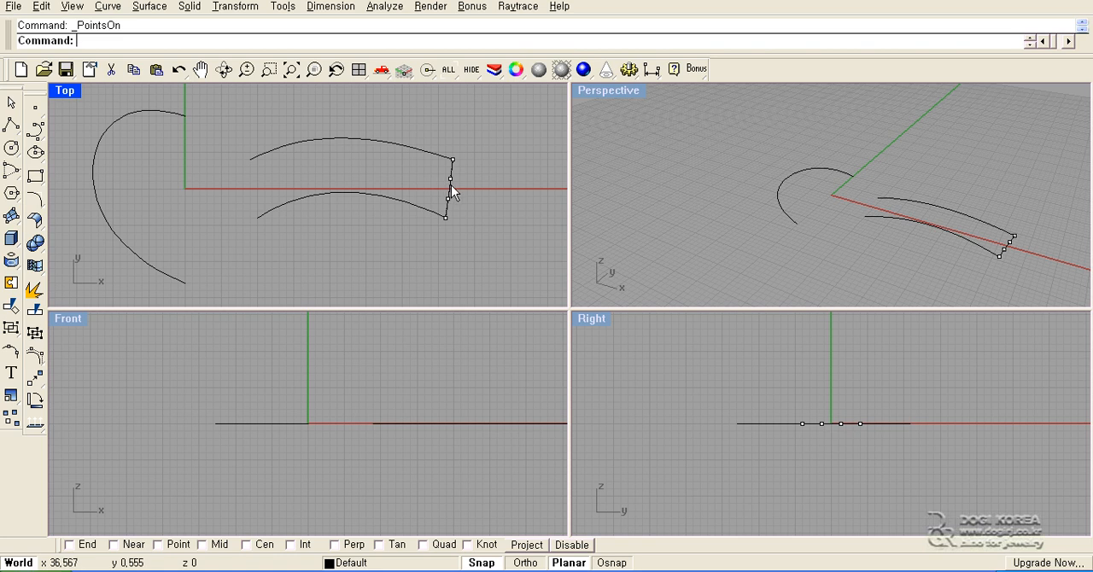
{"action": "scroll", "coordinate": [449, 189], "scroll_direction": "up", "scroll_amount": 5}
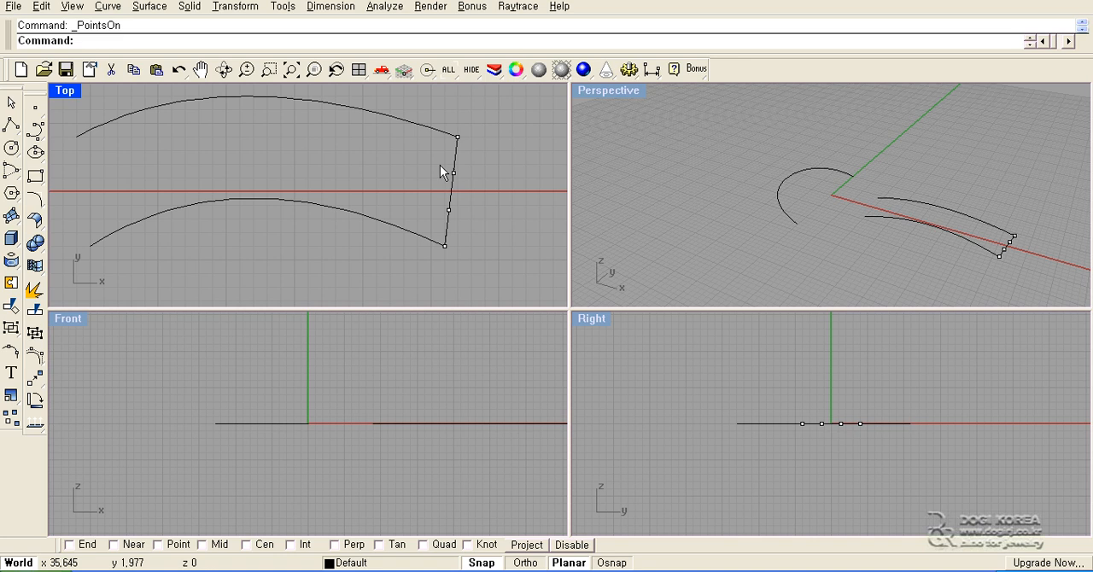
{"action": "scroll", "coordinate": [439, 173], "scroll_direction": "down", "scroll_amount": 5}
{"action": "right_click_drag", "start_coordinate": [439, 175], "coordinate": [462, 182]}
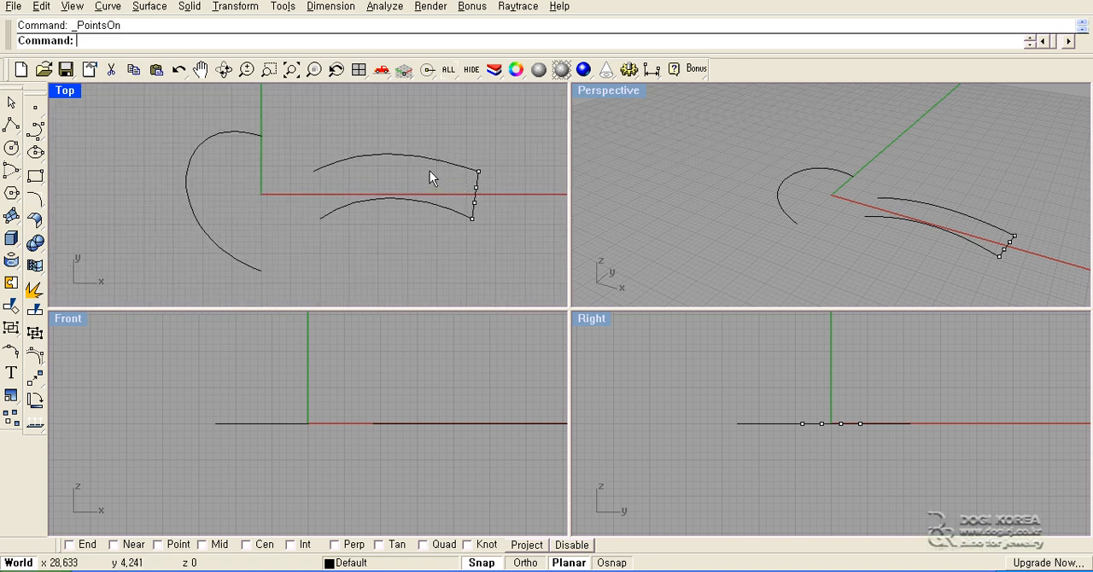
- Turn off the control points and delete all four curves
{"action": "key", "text": "Escape"}
{"action": "left_click_drag", "start_coordinate": [503, 123], "coordinate": [146, 285]}
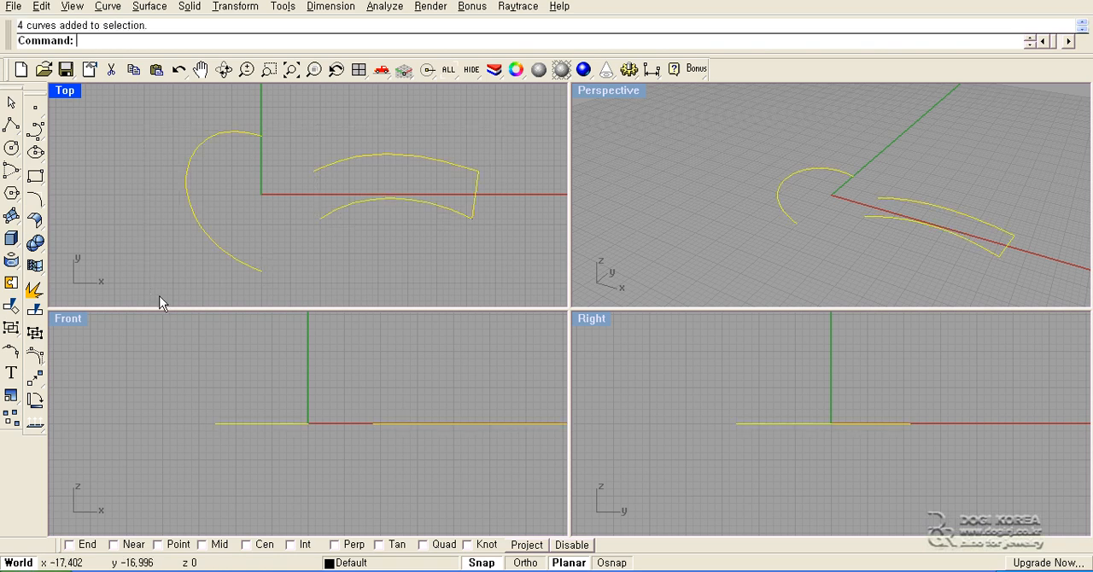
{"action": "key", "text": "Delete"}
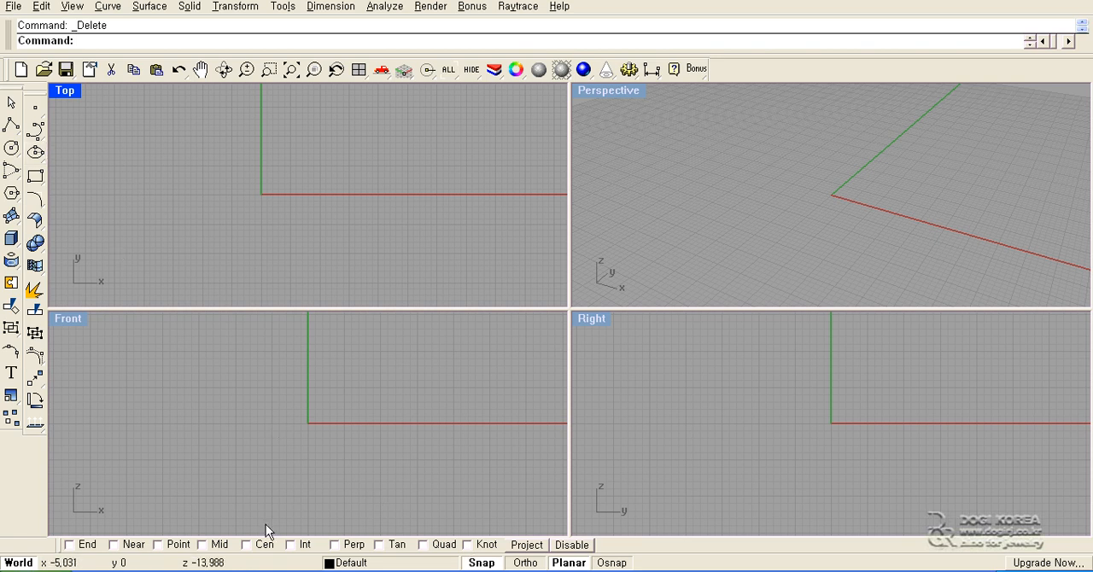
- Enable the End object snap and draw the heart's left half as a five-point control point curve from (-5, -10) to about (1, 9)
{"action": "left_click", "coordinate": [77, 546]}
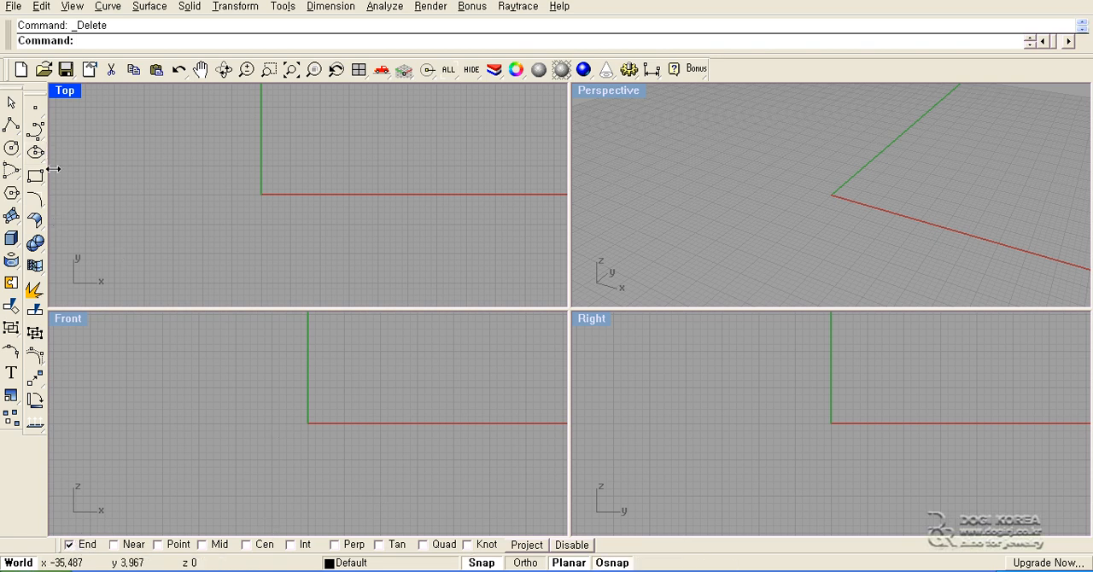
{"action": "left_click", "coordinate": [35, 129]}
{"action": "left_click", "coordinate": [231, 252]}
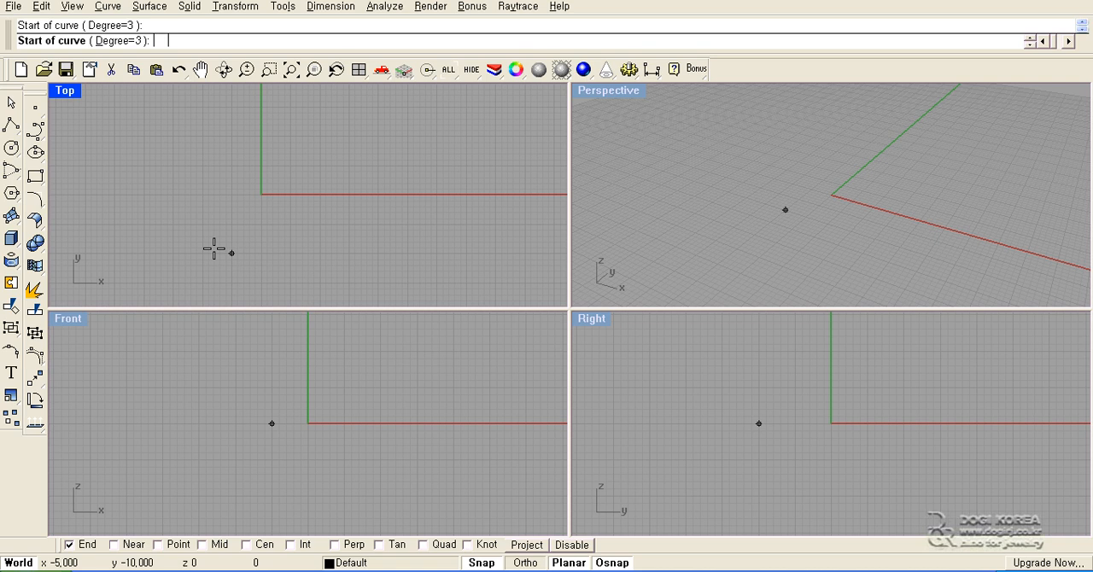
{"action": "left_click", "coordinate": [161, 211]}
{"action": "left_click", "coordinate": [178, 136]}
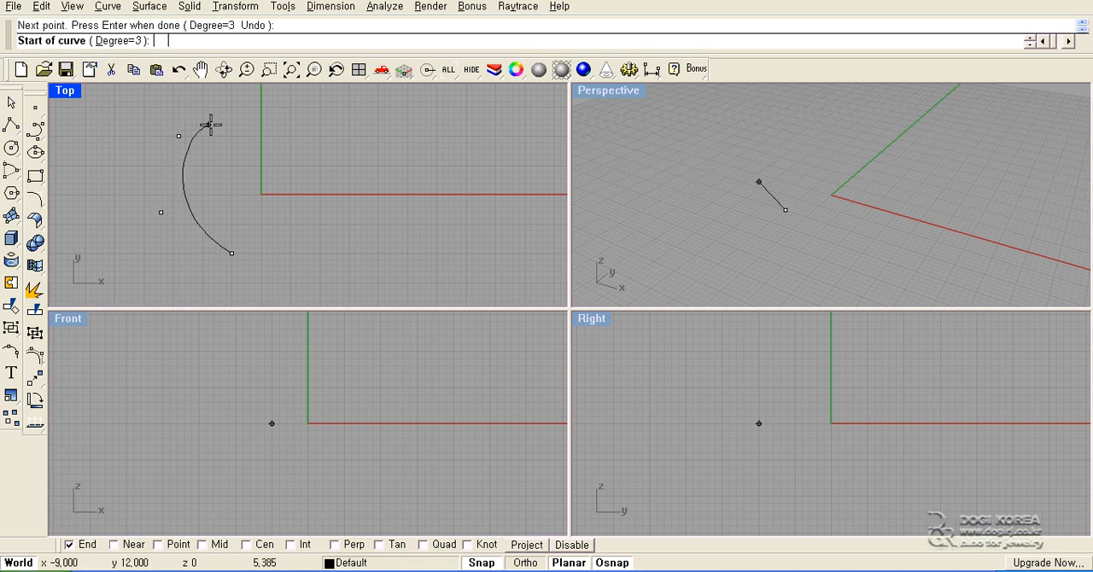
{"action": "left_click", "coordinate": [237, 125]}
{"action": "left_click", "coordinate": [267, 141]}
{"action": "key", "text": "Return"}
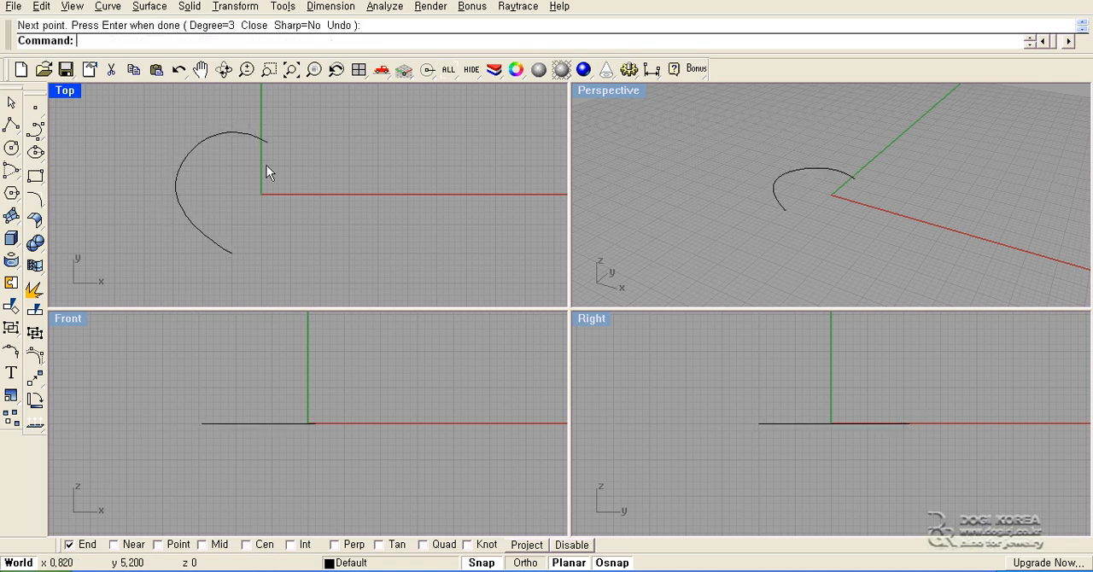
- Draw the heart's right half as a control point curve, snapping its start and finish to the ends of the left half
{"action": "key", "text": "Return"}
{"action": "left_click", "coordinate": [266, 141]}
{"action": "left_click", "coordinate": [302, 136]}
{"action": "left_click", "coordinate": [343, 154]}
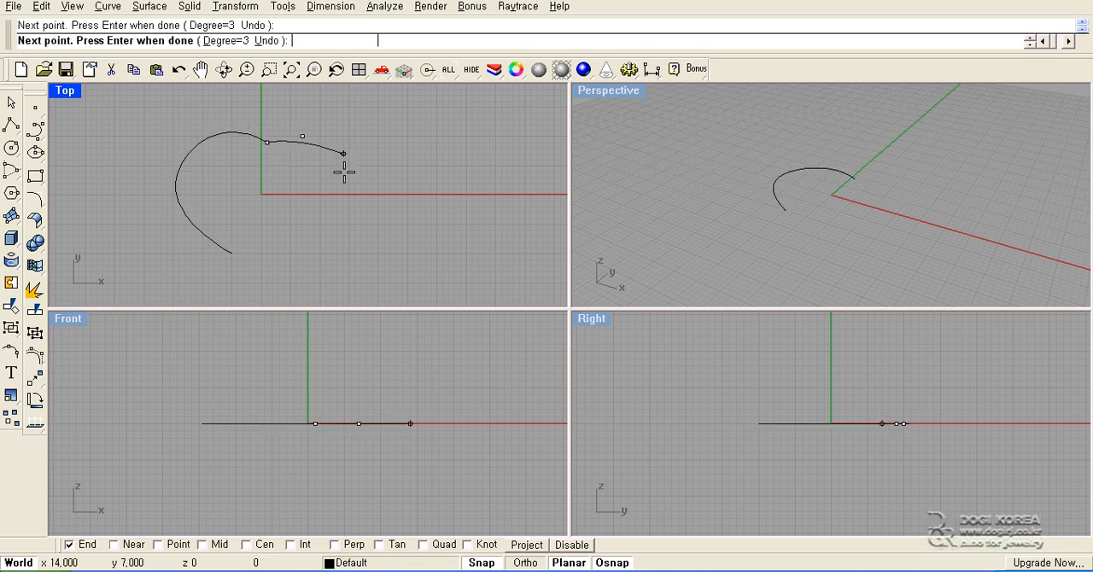
{"action": "left_click", "coordinate": [337, 219]}
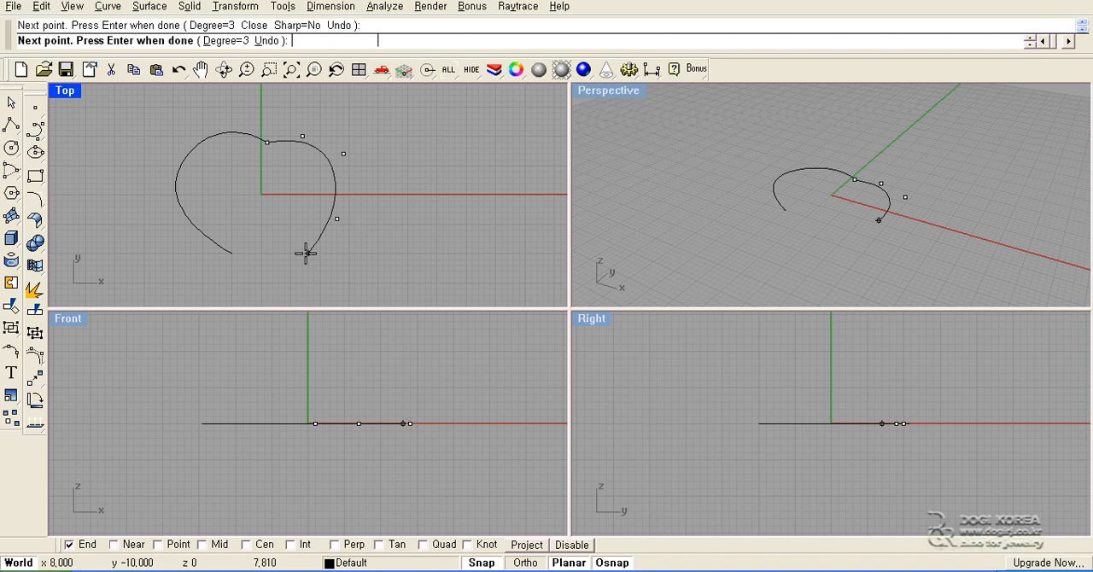
{"action": "left_click", "coordinate": [232, 255]}
{"action": "key", "text": "Return"}
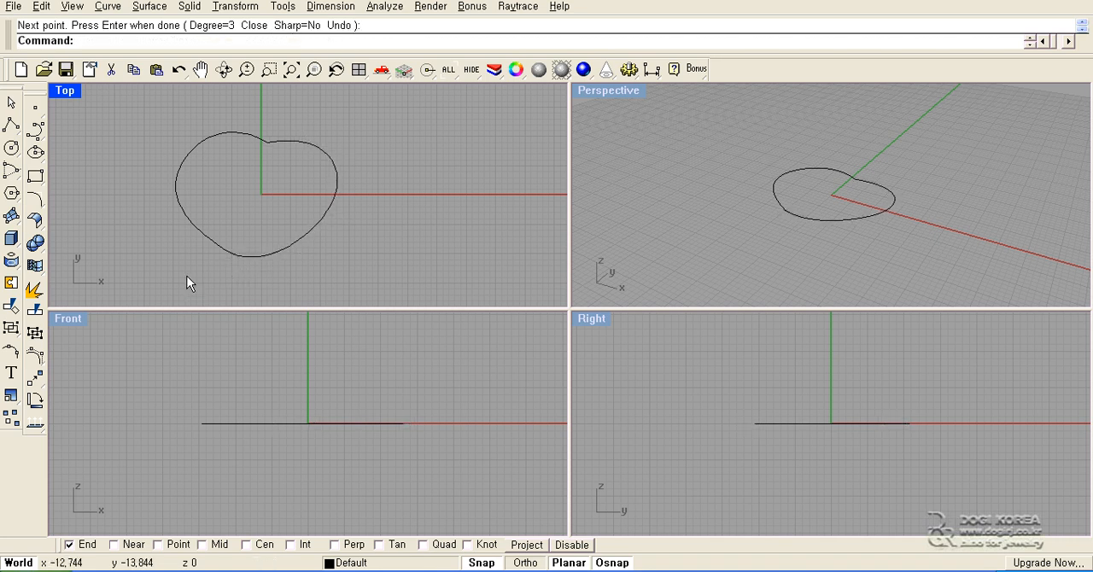
- Join the heart's left and right halves into one closed curve
{"action": "left_click", "coordinate": [202, 231]}
{"action": "left_click", "coordinate": [276, 199]}
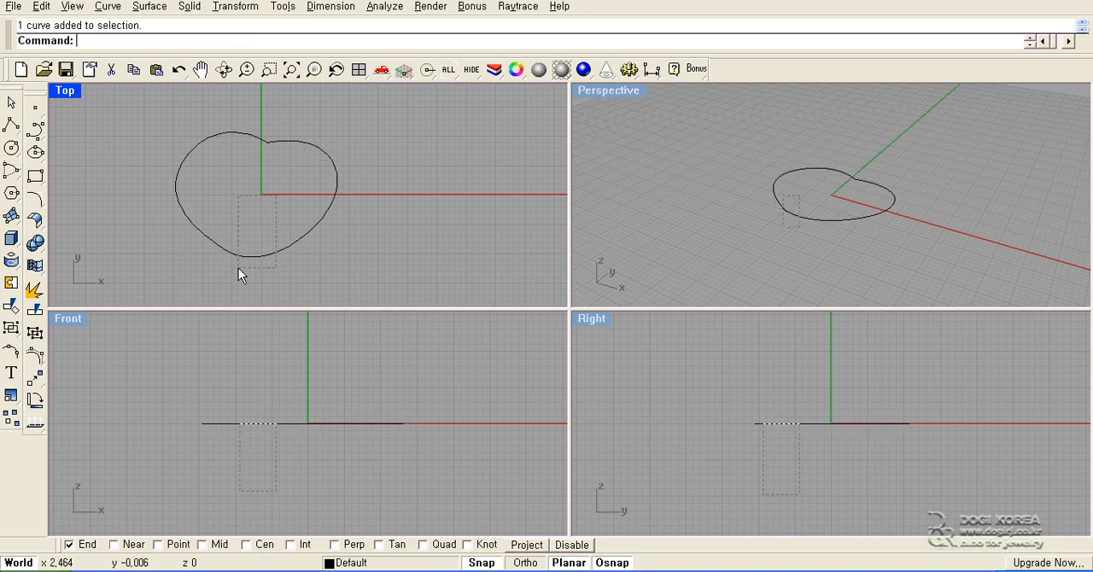
{"action": "left_click", "coordinate": [239, 258]}
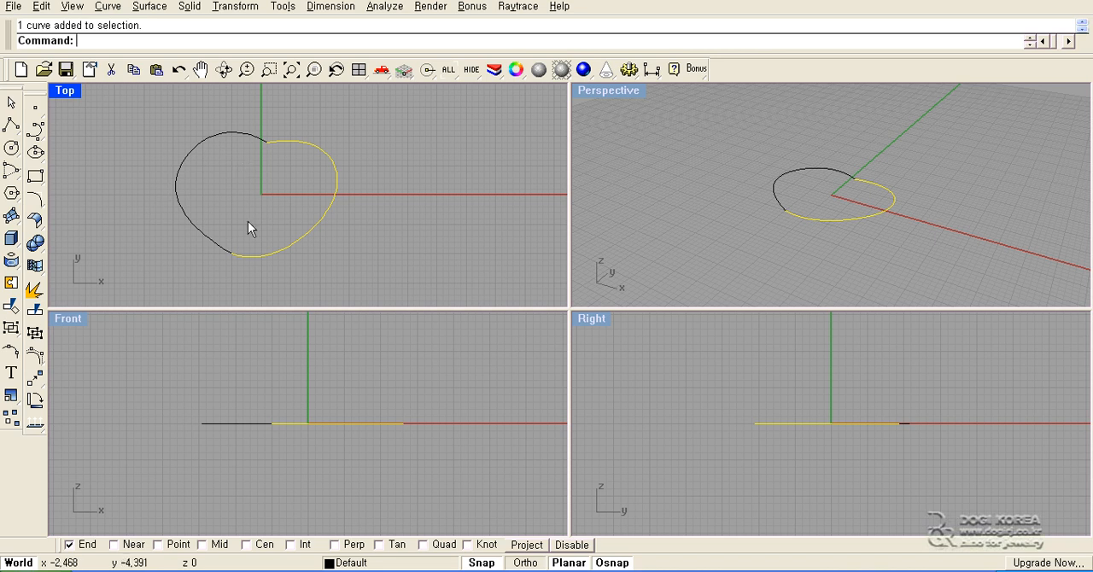
{"action": "left_click_drag", "start_coordinate": [272, 185], "coordinate": [170, 275]}
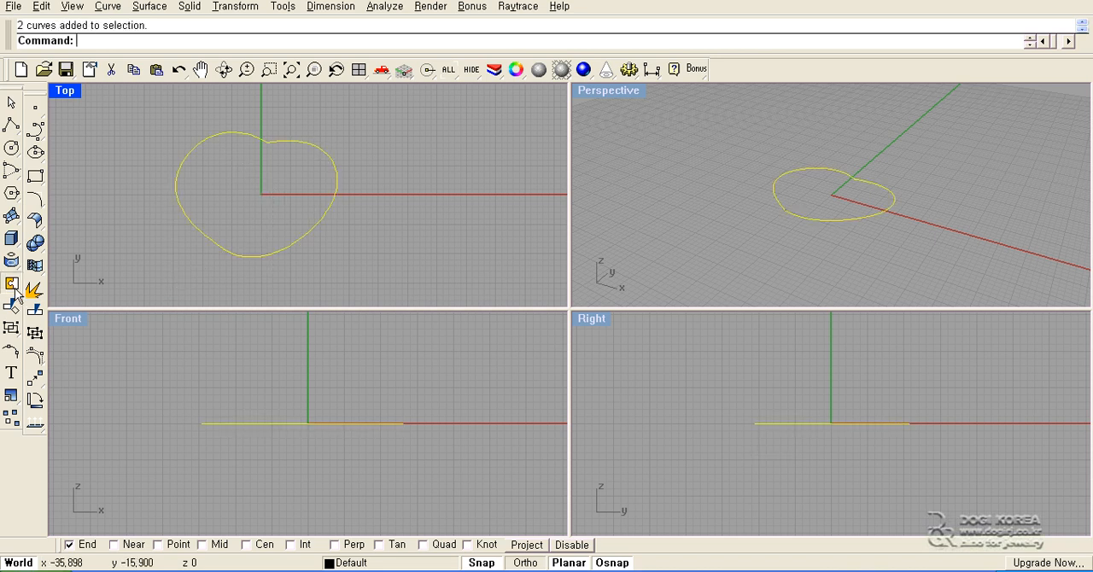
{"action": "left_click", "coordinate": [35, 290]}
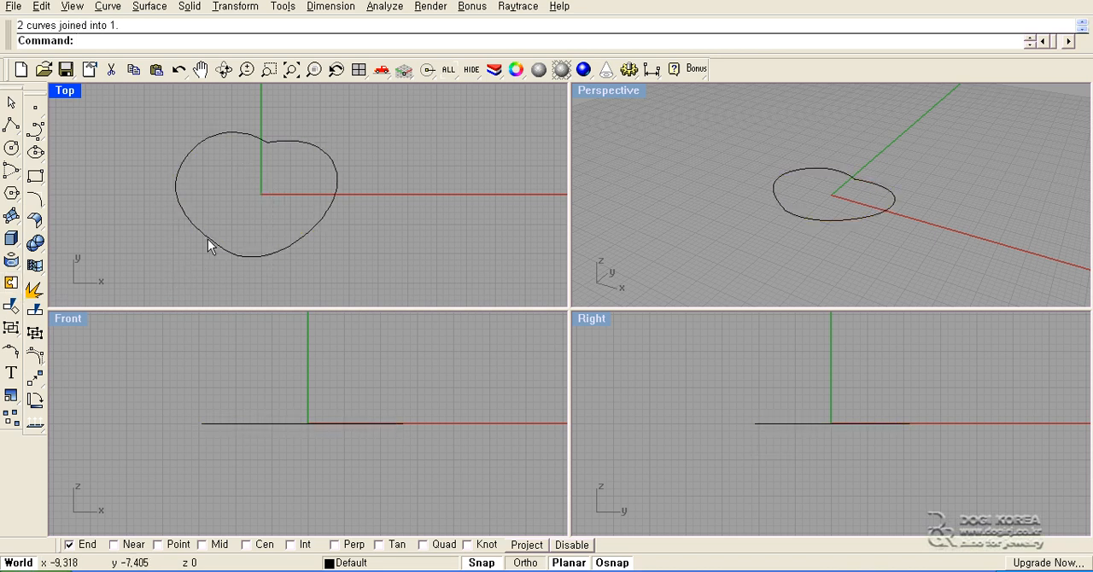
- Explode the joined heart outline and select each half separately to check the split
{"action": "left_click", "coordinate": [207, 239]}
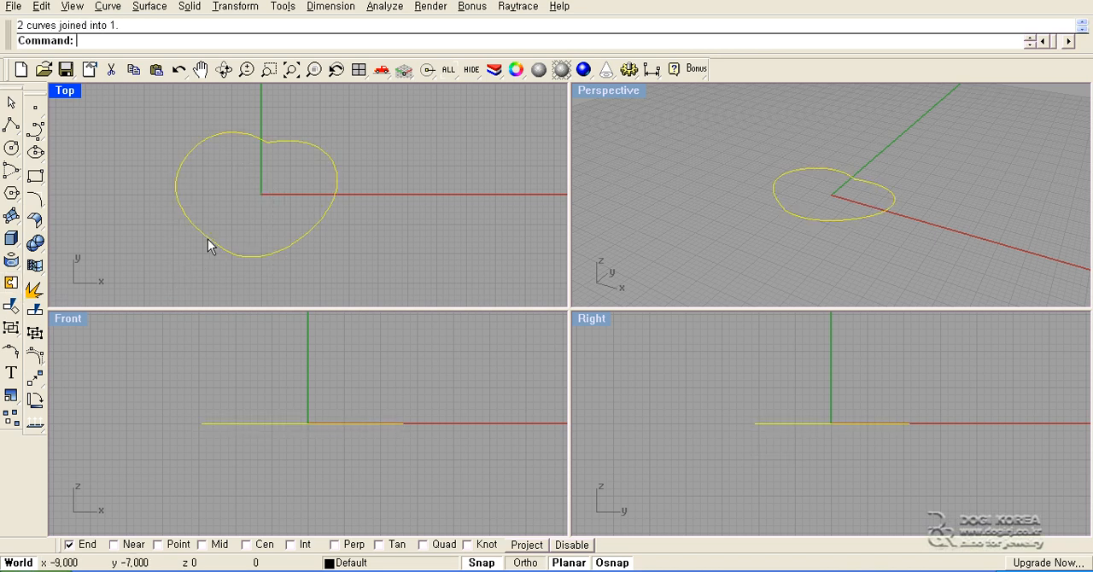
{"action": "left_click", "coordinate": [37, 298]}
{"action": "left_click", "coordinate": [202, 233]}
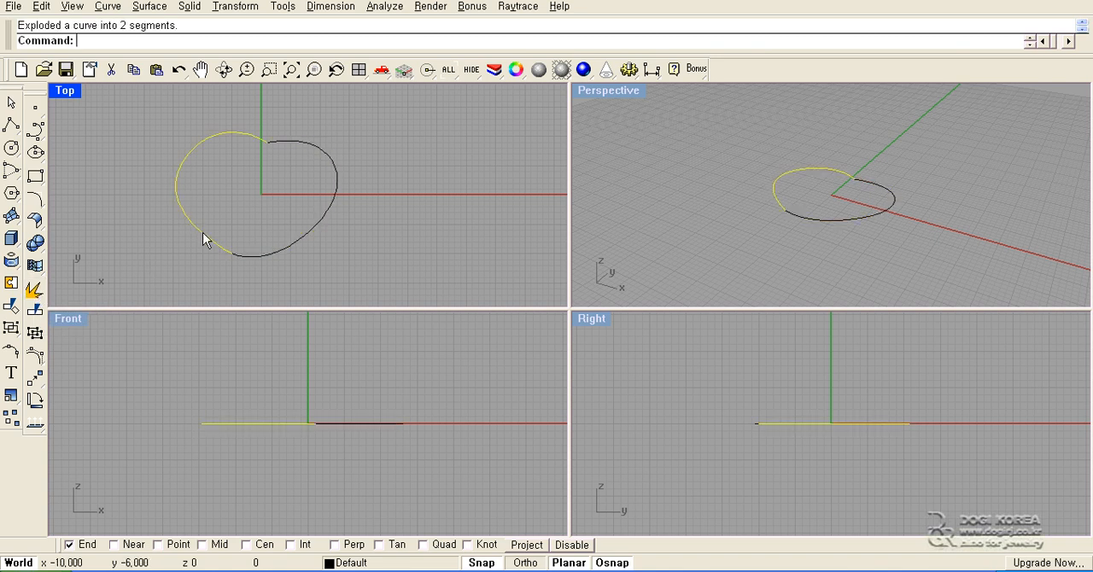
{"action": "left_click", "coordinate": [236, 256]}
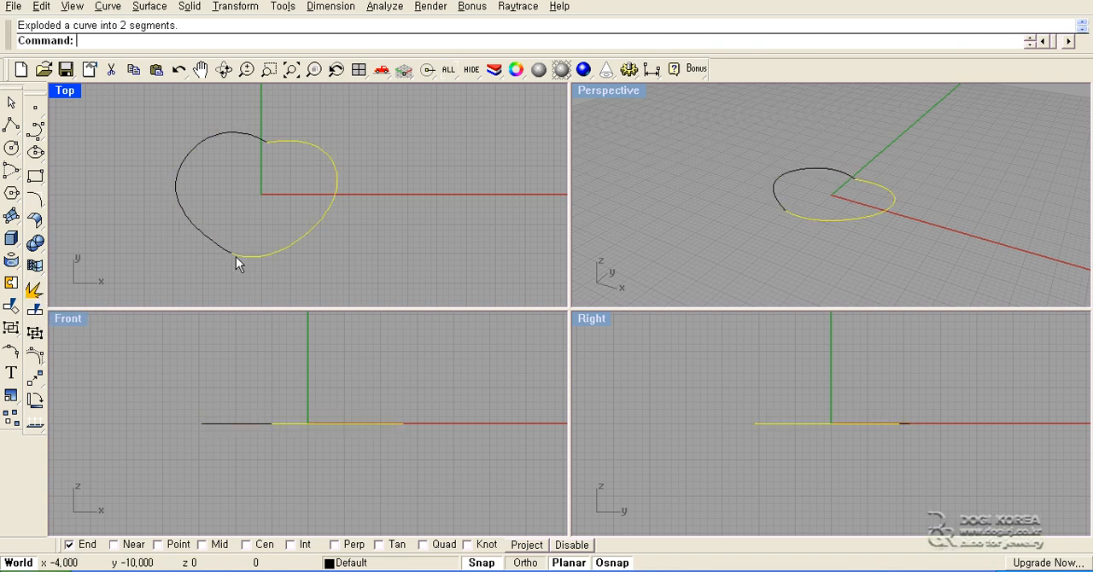
{"action": "left_click", "coordinate": [201, 261]}
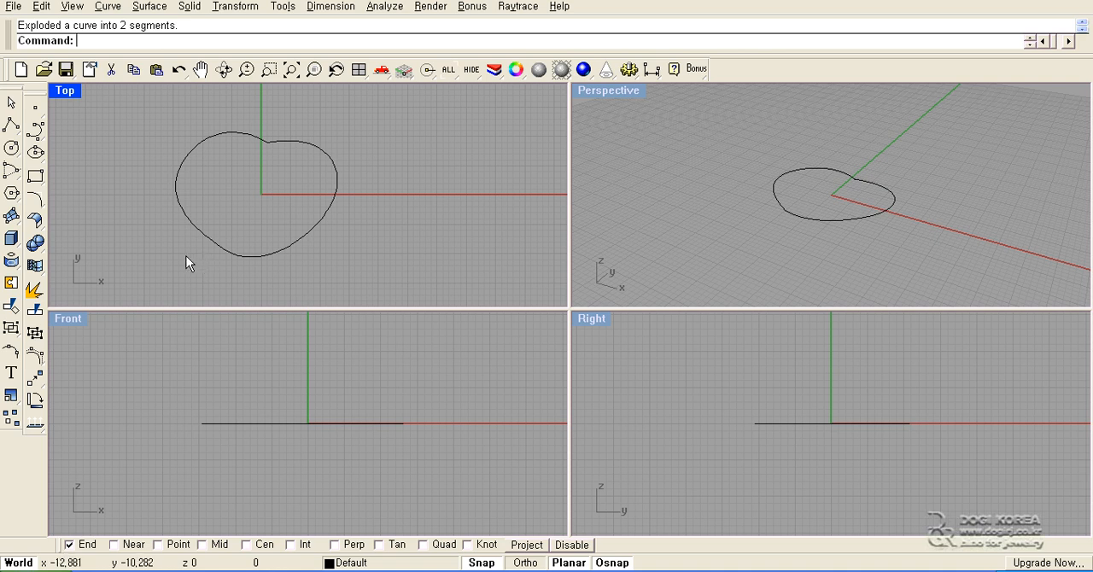
- Draw a diagonal polyline across the heart in the Top view from about (-19, 7) to about (15, -4)
{"action": "left_click", "coordinate": [11, 126]}
{"action": "left_click", "coordinate": [151, 154]}
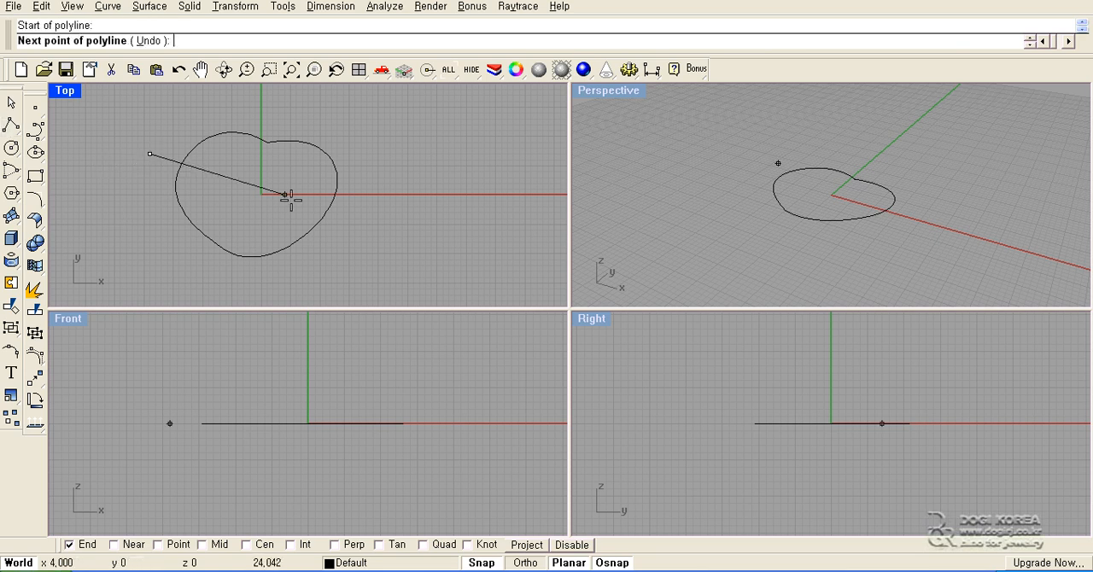
{"action": "left_click", "coordinate": [348, 219]}
{"action": "key", "text": "Return"}
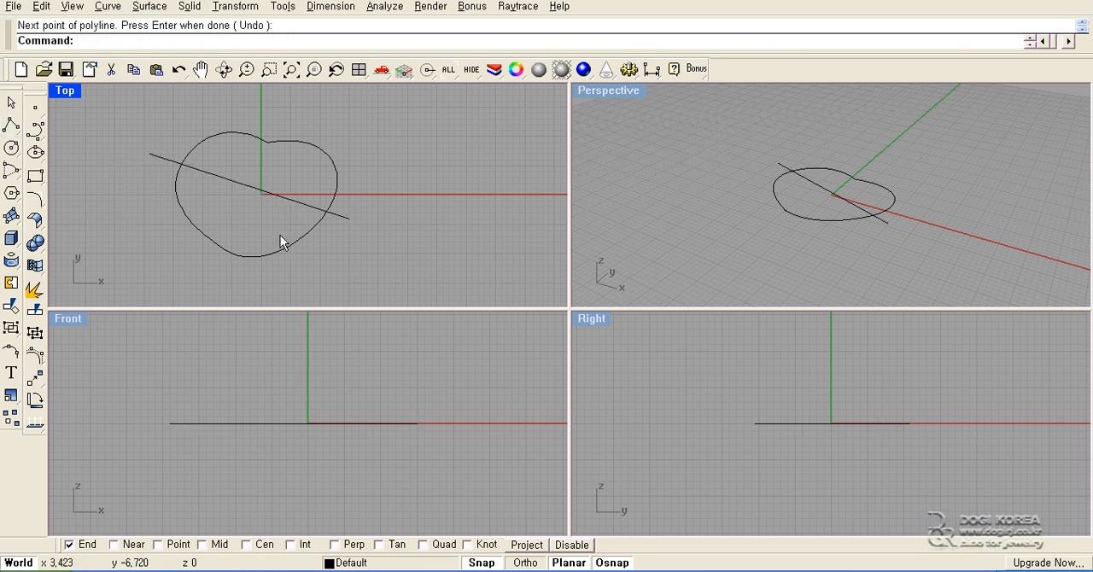
{"action": "left_click_drag", "start_coordinate": [314, 129], "coordinate": [163, 239]}
{"action": "key", "text": "ctrl+t"}
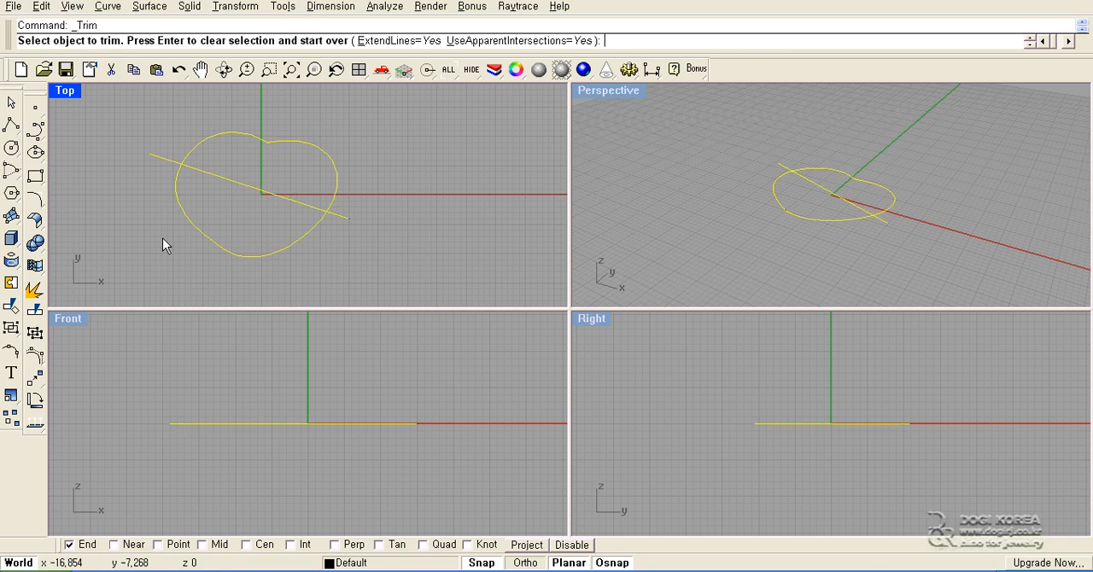
{"action": "key", "text": "Return"}
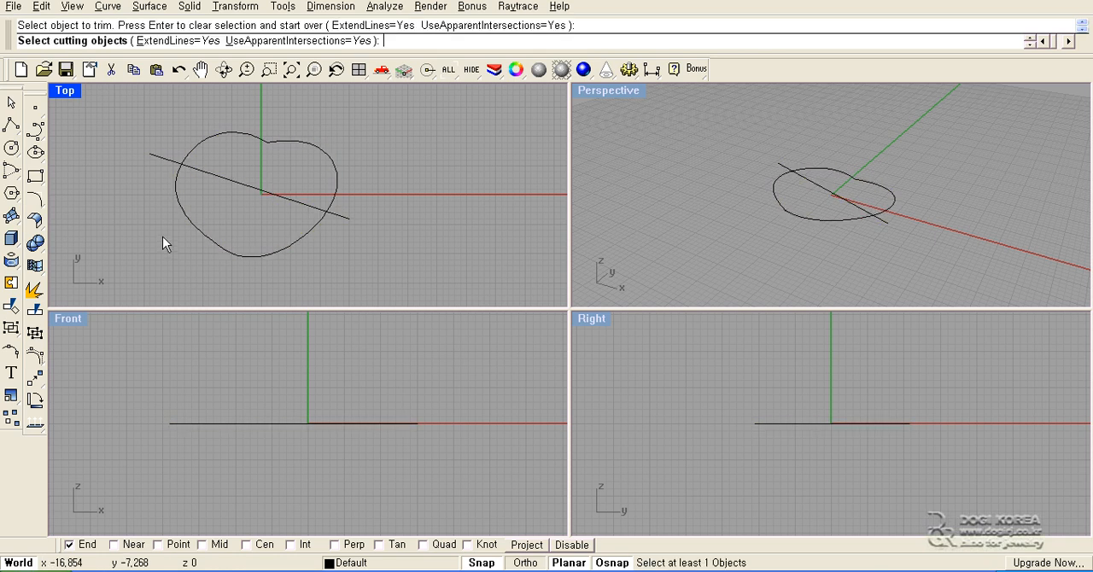
{"action": "key", "text": "Escape"}
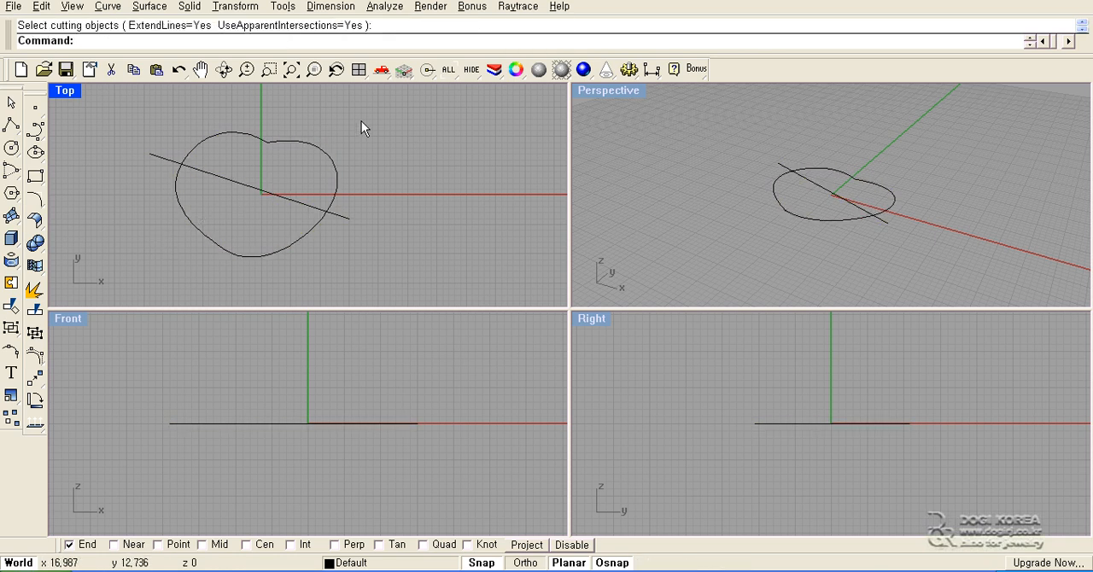
- Trim off the heart's lower part beneath the diagonal line and the line's ends outside the outline, using all three curves as cutters
{"action": "left_click_drag", "start_coordinate": [361, 124], "coordinate": [138, 255]}
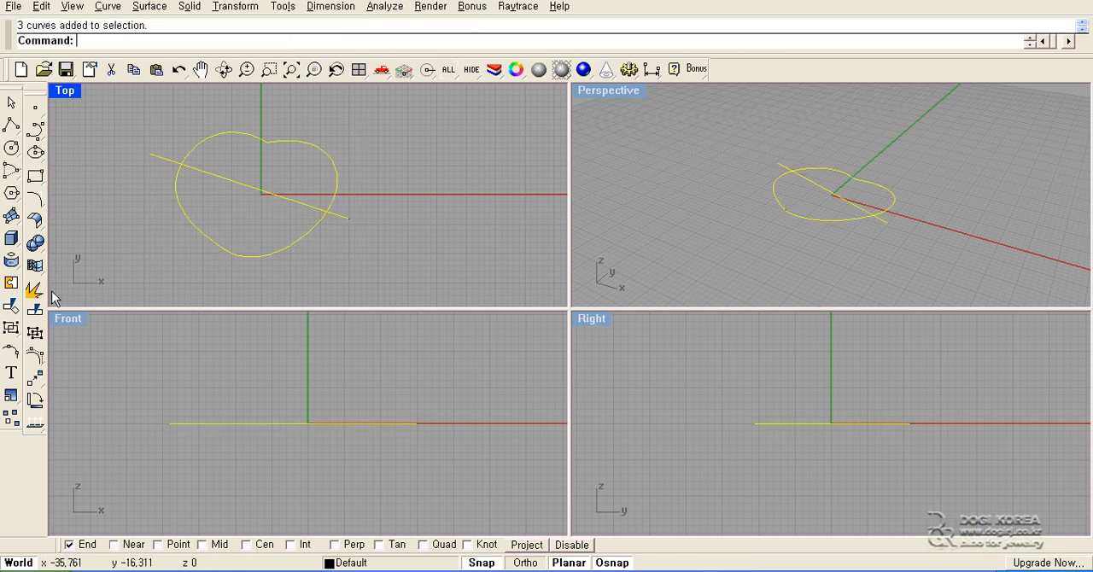
{"action": "left_click", "coordinate": [12, 307]}
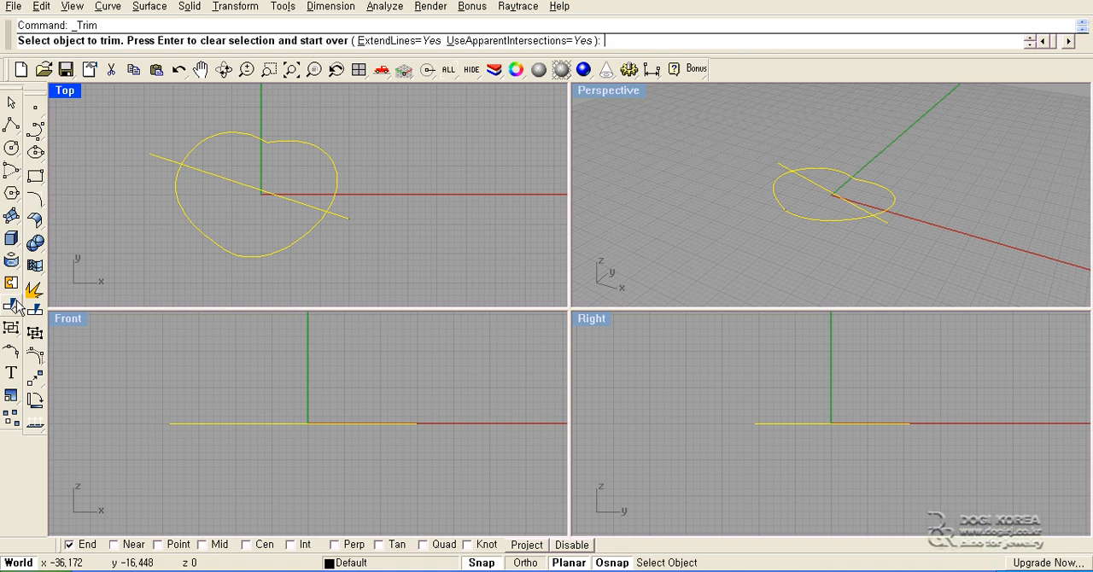
{"action": "left_click", "coordinate": [161, 161]}
{"action": "left_click", "coordinate": [173, 200]}
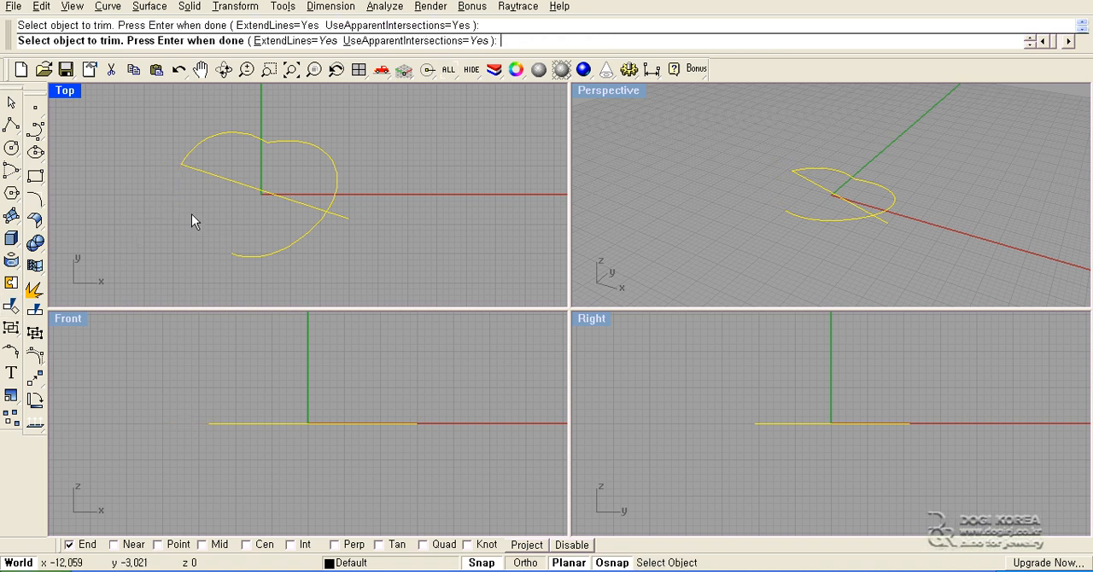
{"action": "left_click", "coordinate": [279, 247]}
{"action": "key", "text": "Return"}
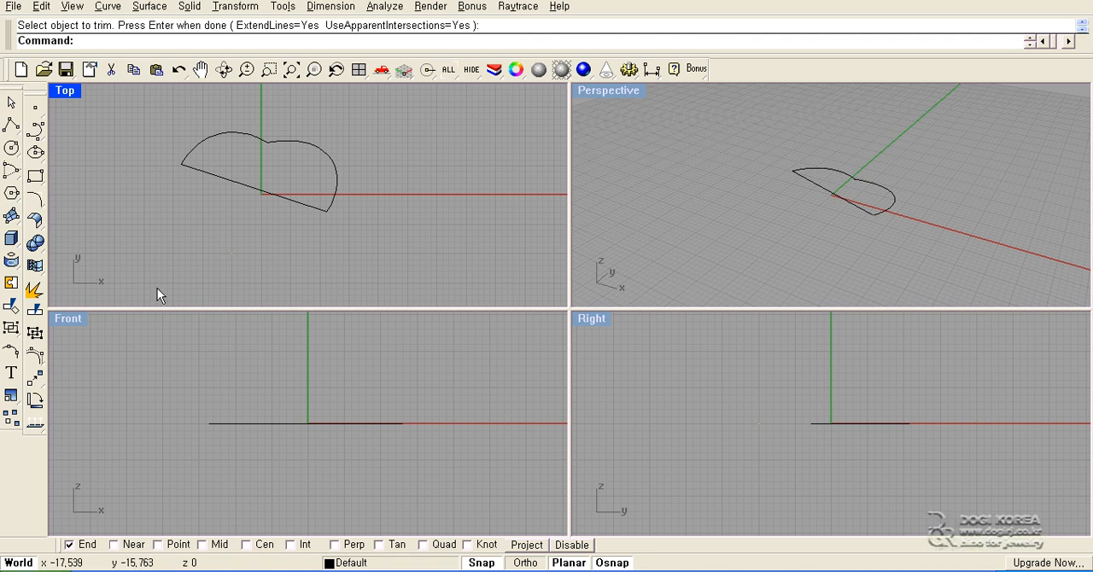
- Delete the three trimmed curves and draw a circle of radius 11 centred on the origin in the Top view
{"action": "left_click_drag", "start_coordinate": [376, 147], "coordinate": [154, 247]}
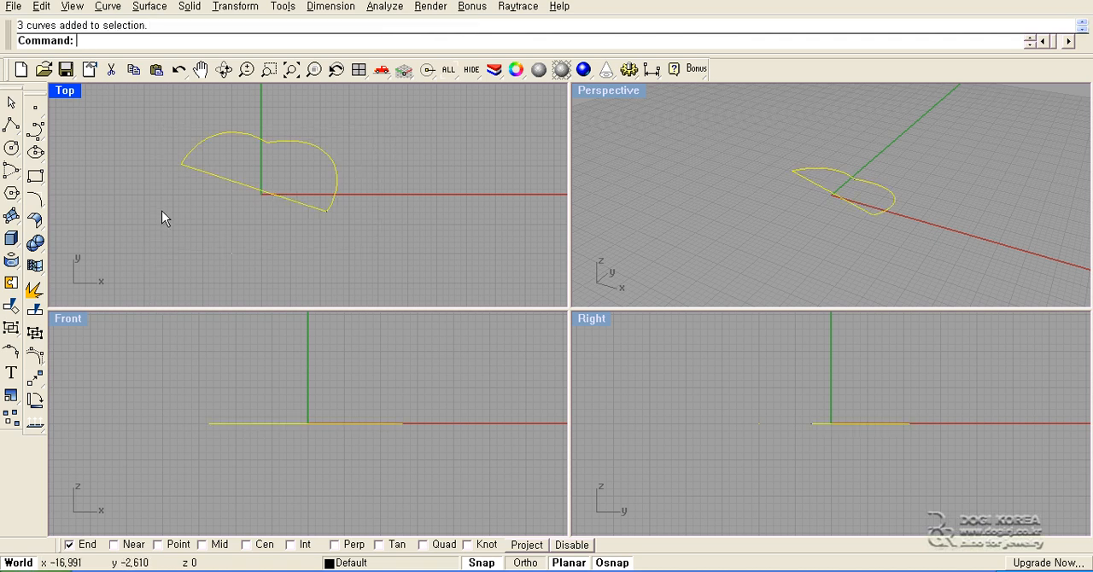
{"action": "key", "text": "Delete"}
{"action": "left_click", "coordinate": [12, 149]}
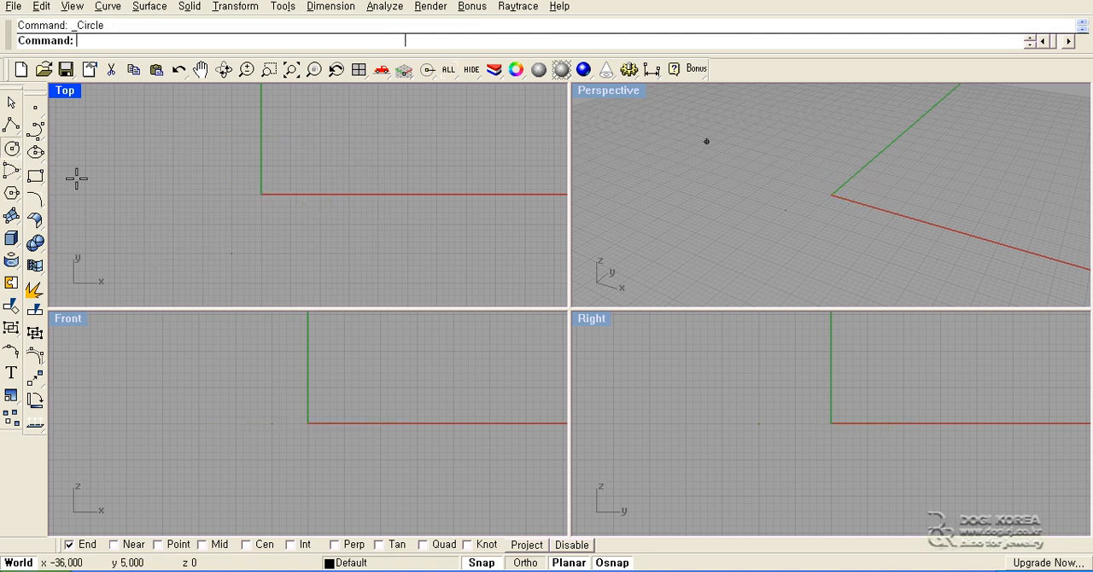
{"action": "left_click", "coordinate": [258, 196]}
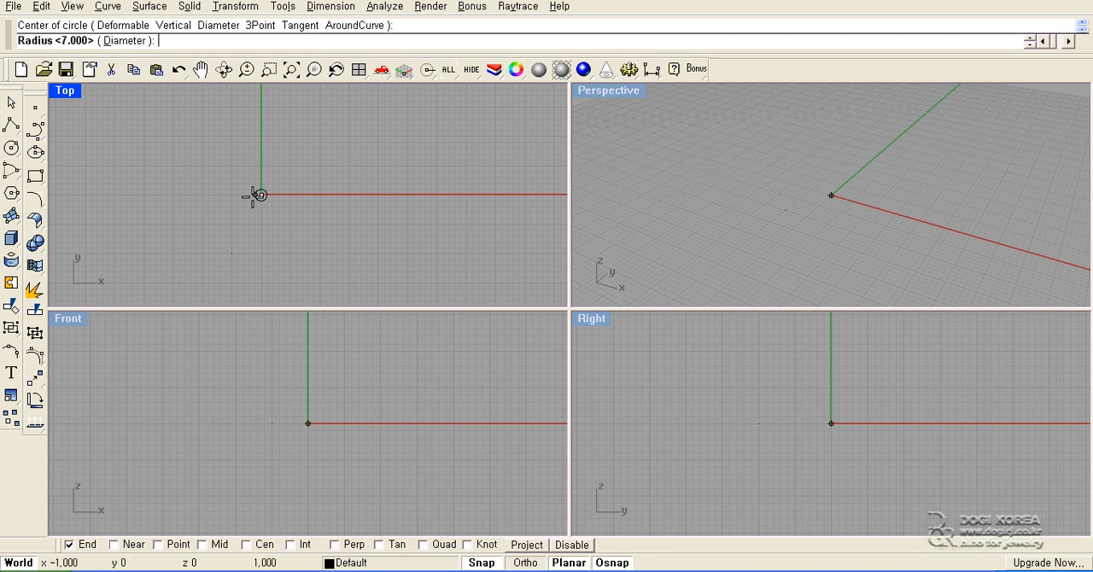
{"action": "left_click", "coordinate": [197, 195]}
- Draw a vertical line through the circle's centre from about (0, 15) to (0, -14)
{"action": "left_click", "coordinate": [13, 128]}
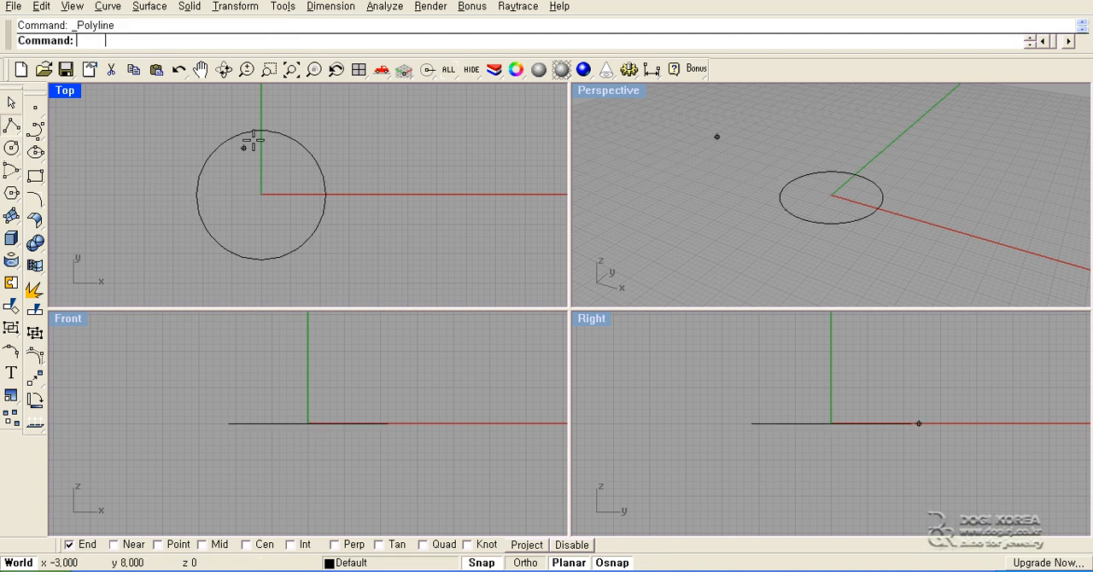
{"action": "left_click", "coordinate": [262, 109]}
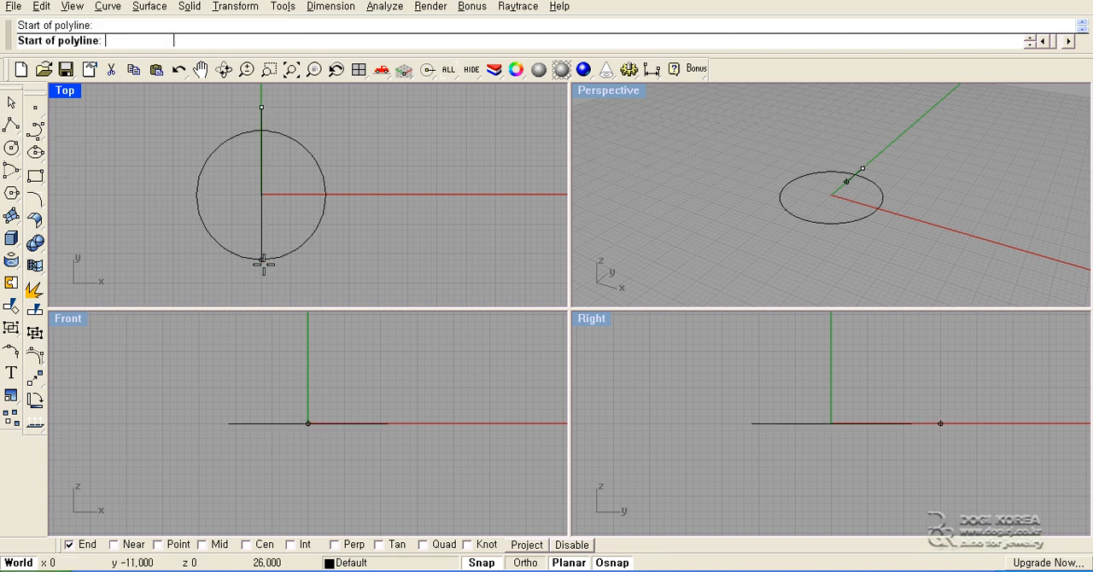
{"action": "left_click", "coordinate": [262, 278]}
{"action": "key", "text": "Return"}
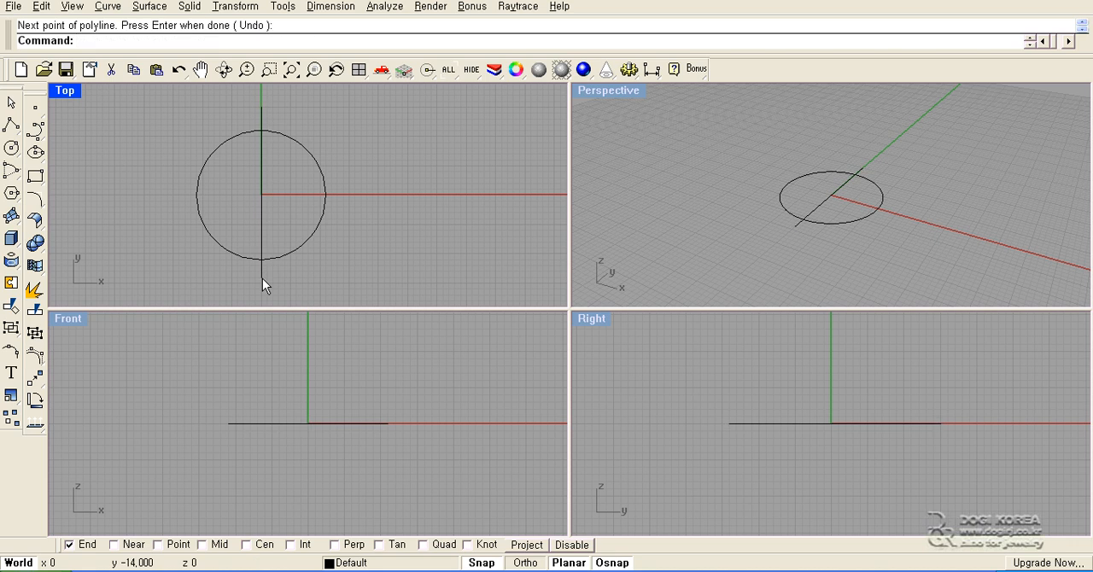
- Split the circle using the vertical line as the cutting object
{"action": "left_click", "coordinate": [262, 278]}
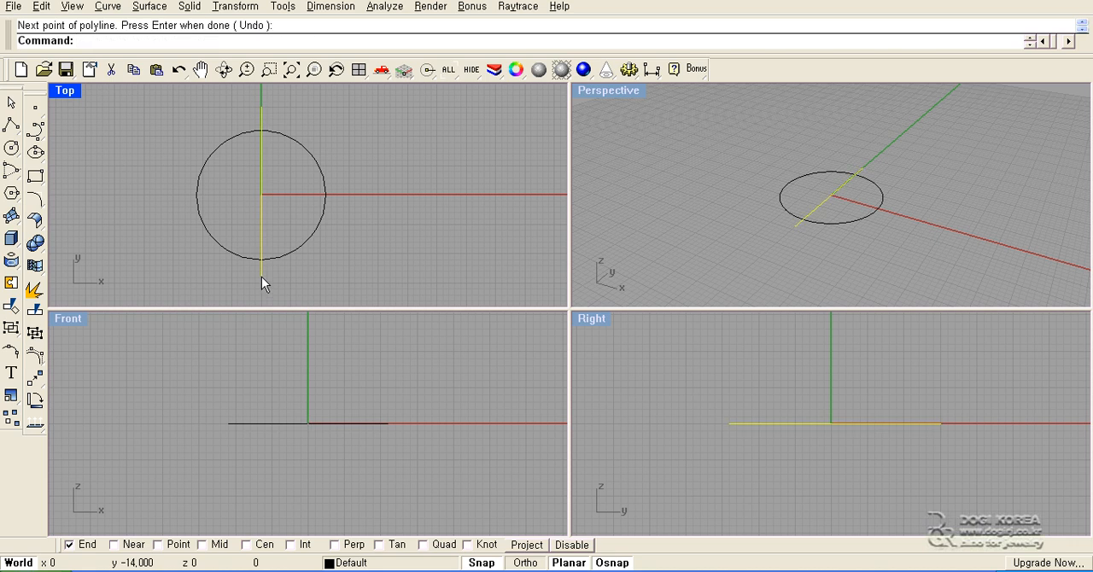
{"action": "left_click", "coordinate": [269, 263]}
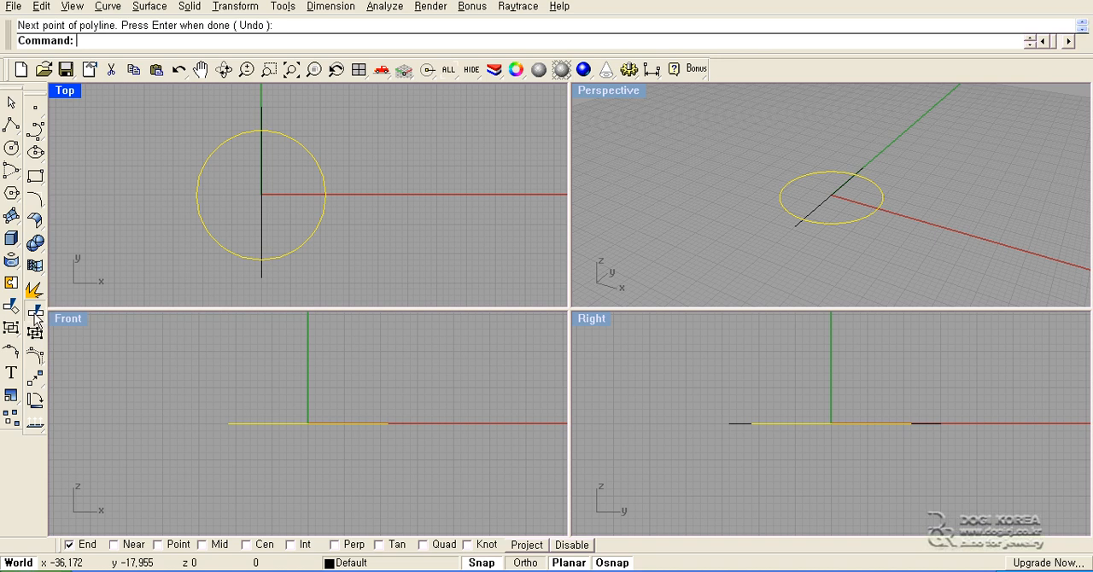
{"action": "left_click", "coordinate": [35, 309]}
{"action": "left_click", "coordinate": [260, 268]}
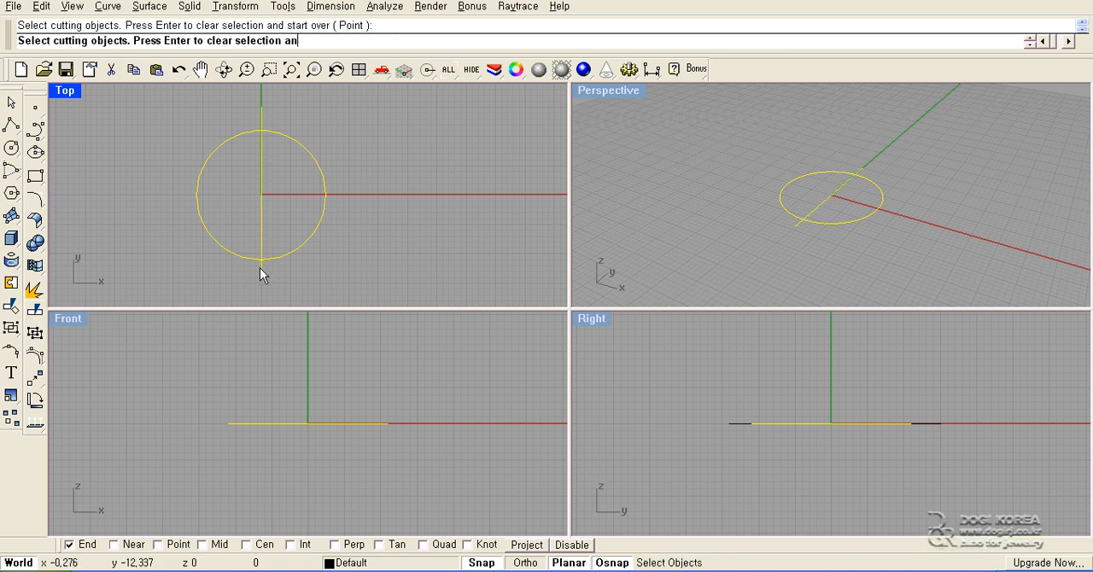
{"action": "key", "text": "Return"}
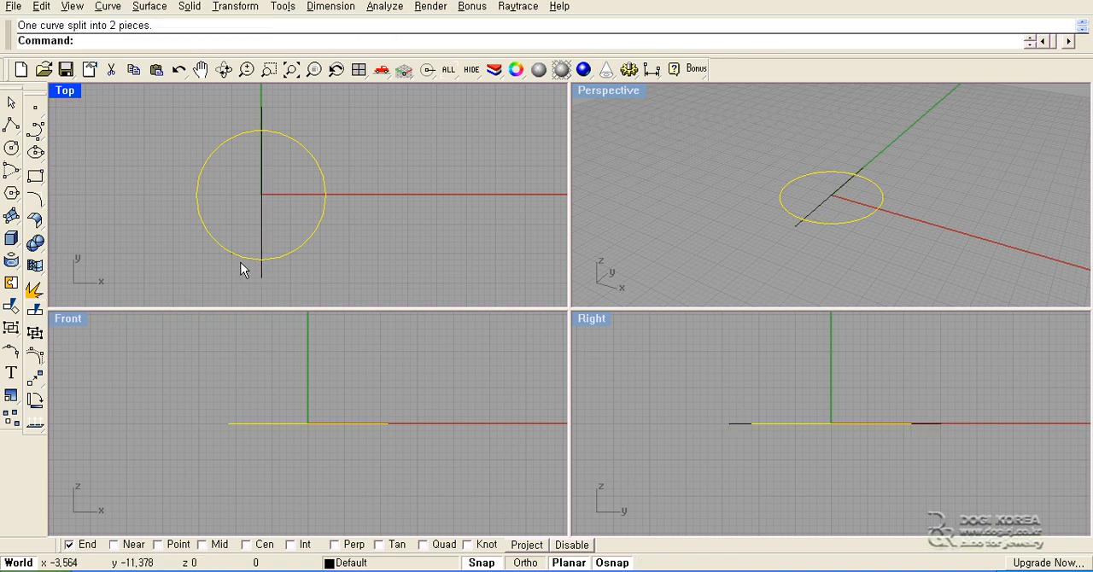
- Select each half of the split circle to check it, and delete both halves together with the vertical line
{"action": "left_click", "coordinate": [236, 268]}
{"action": "left_click", "coordinate": [243, 256]}
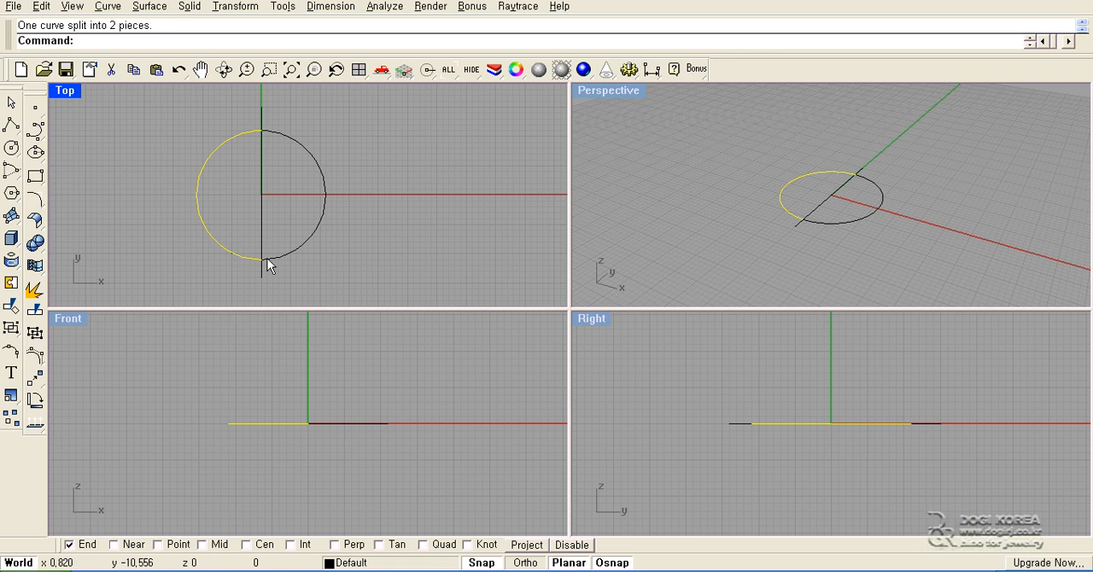
{"action": "left_click", "coordinate": [273, 258]}
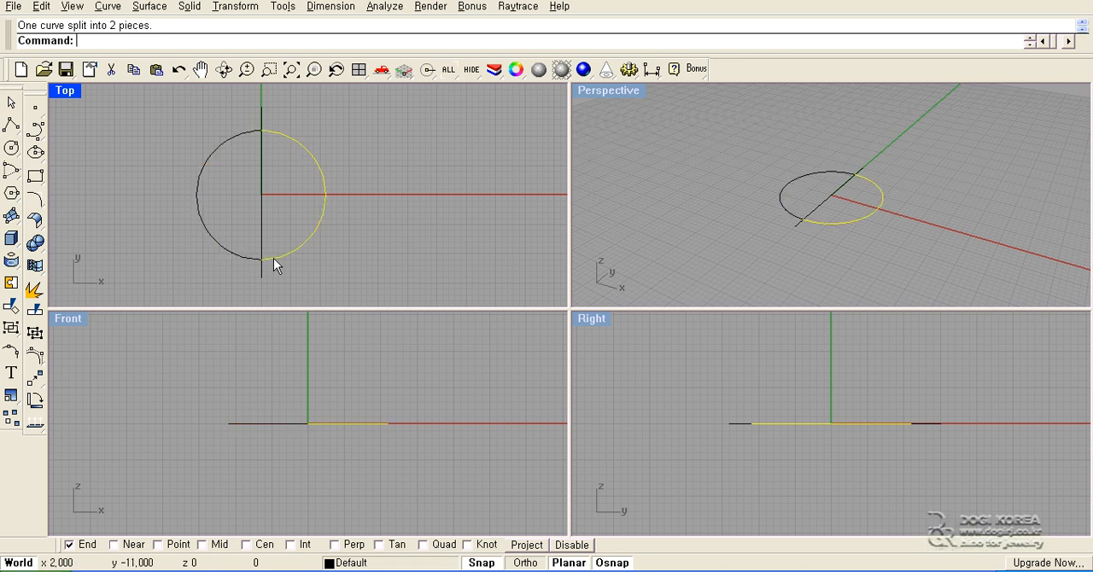
{"action": "left_click", "coordinate": [214, 267]}
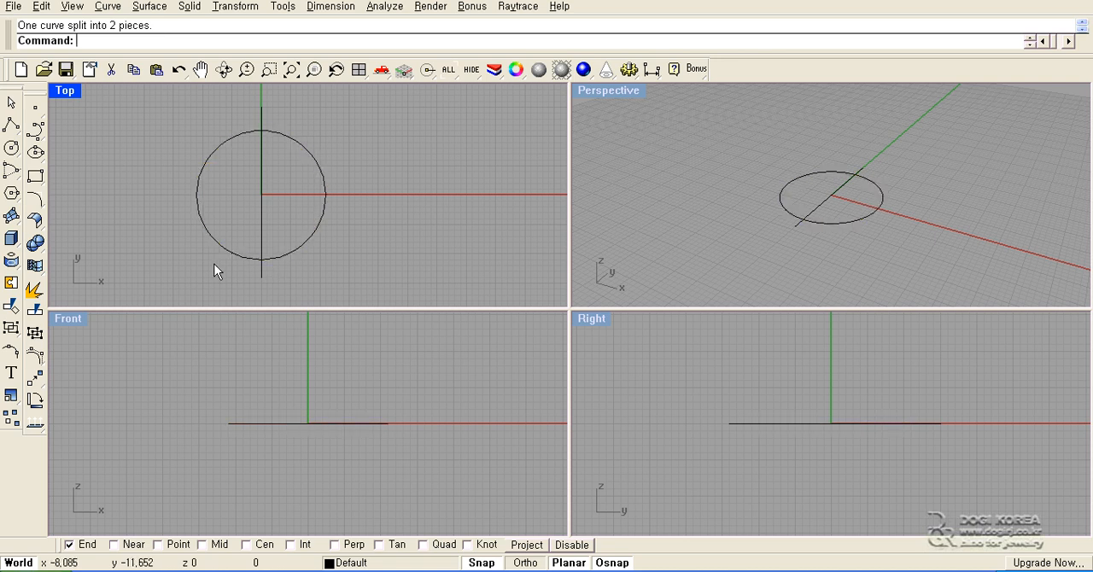
{"action": "left_click_drag", "start_coordinate": [376, 128], "coordinate": [157, 247]}
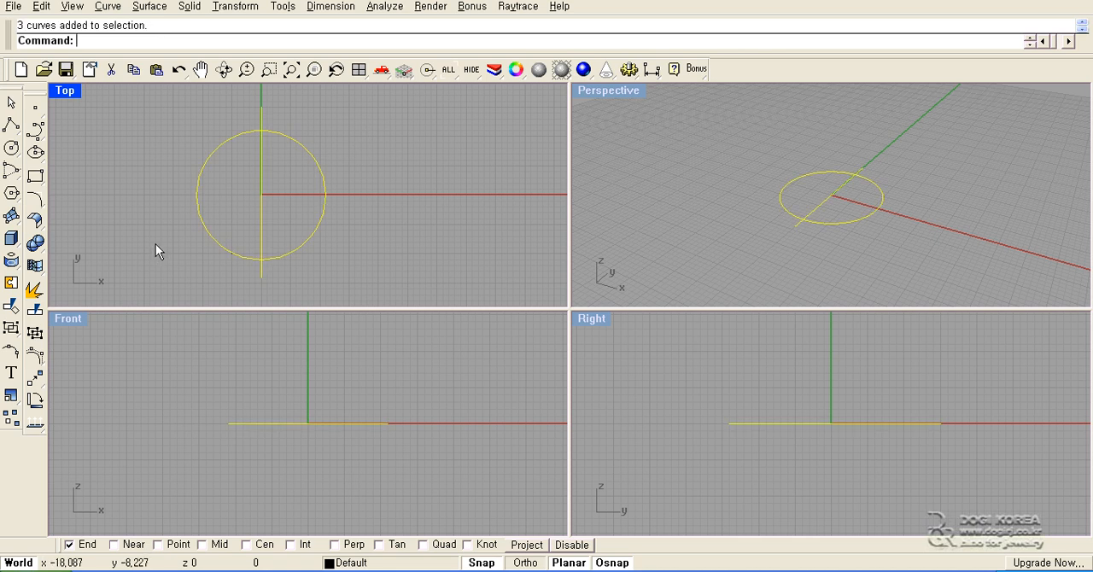
{"action": "key", "text": "Delete"}
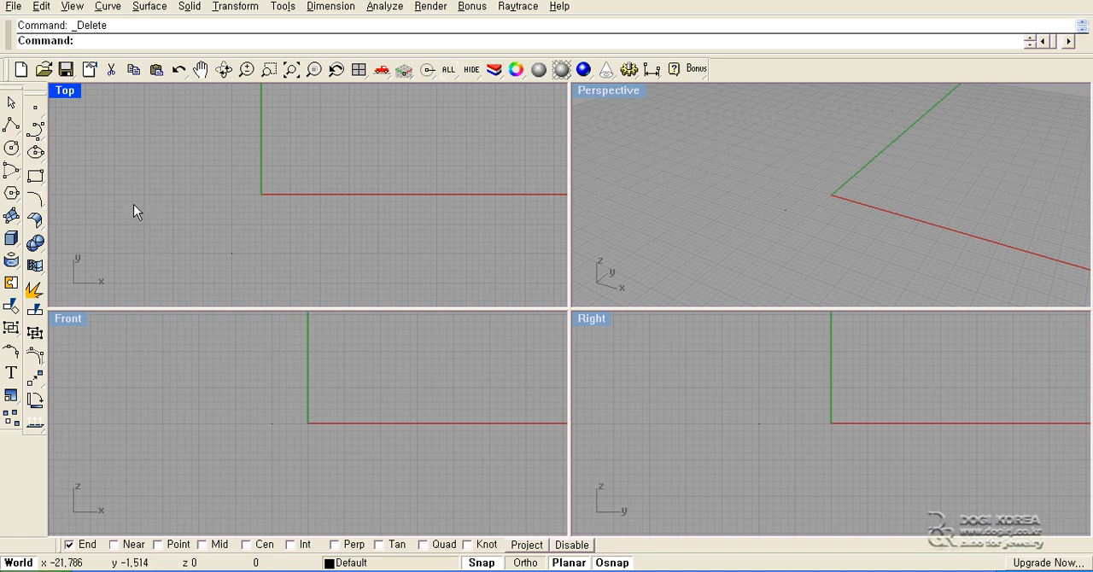
- Create a surface in the Top view from four corner points at about (-17, 15), (-21, -17), (21, -15) and (18, 15)
{"action": "left_click", "coordinate": [19, 220]}
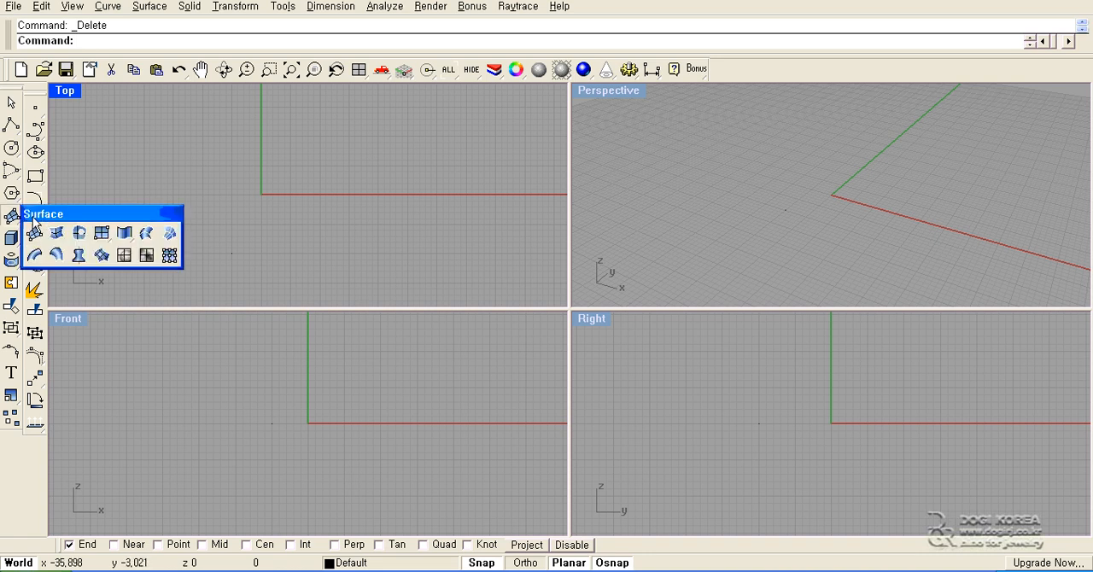
{"action": "left_click_drag", "start_coordinate": [68, 206], "coordinate": [112, 182]}
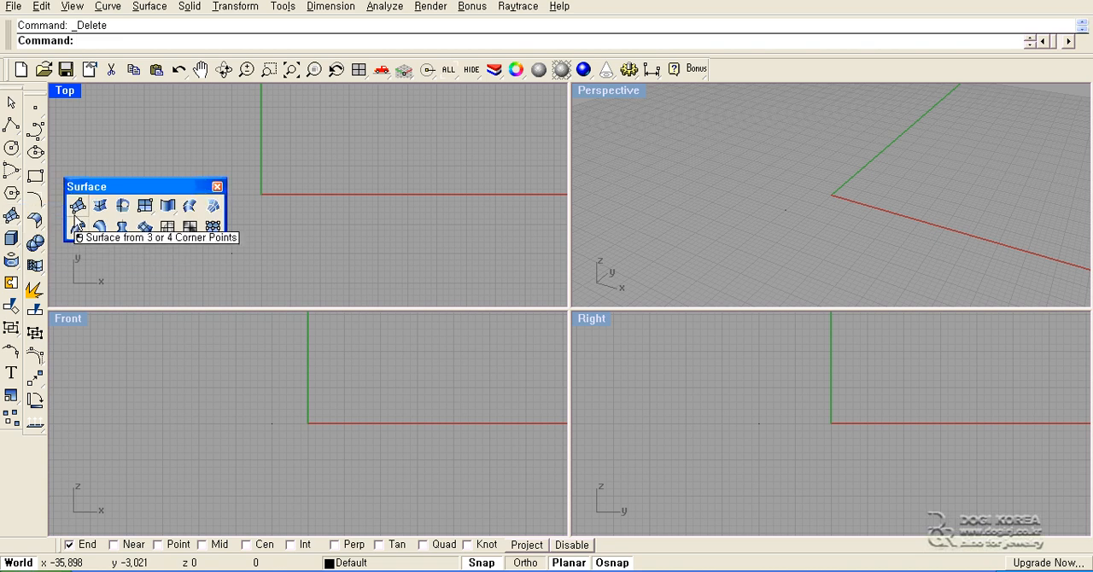
{"action": "left_click", "coordinate": [75, 219]}
{"action": "left_click", "coordinate": [161, 107]}
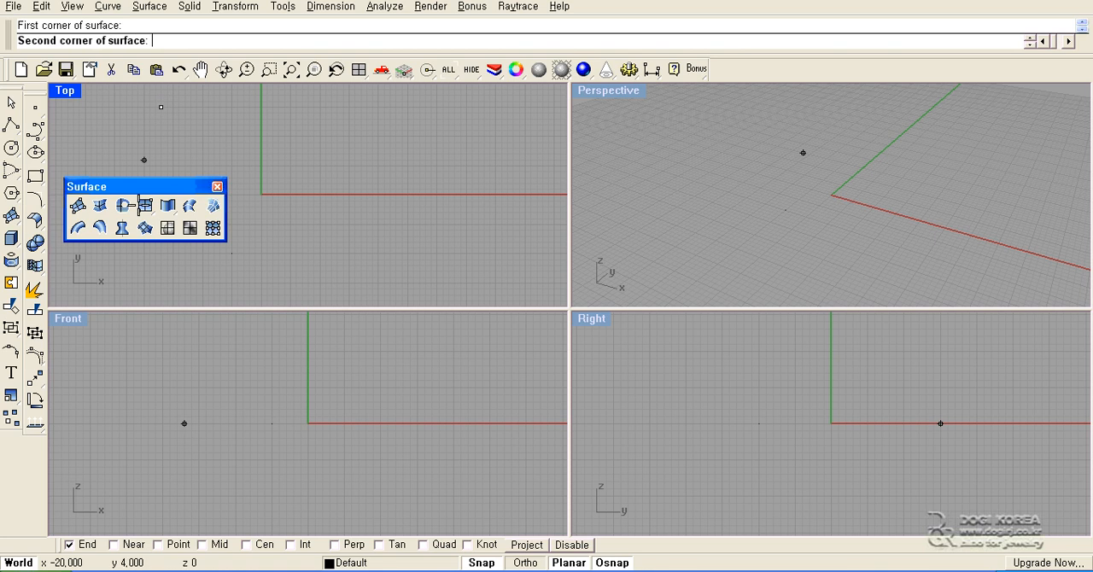
{"action": "left_click", "coordinate": [139, 296]}
{"action": "left_click", "coordinate": [384, 283]}
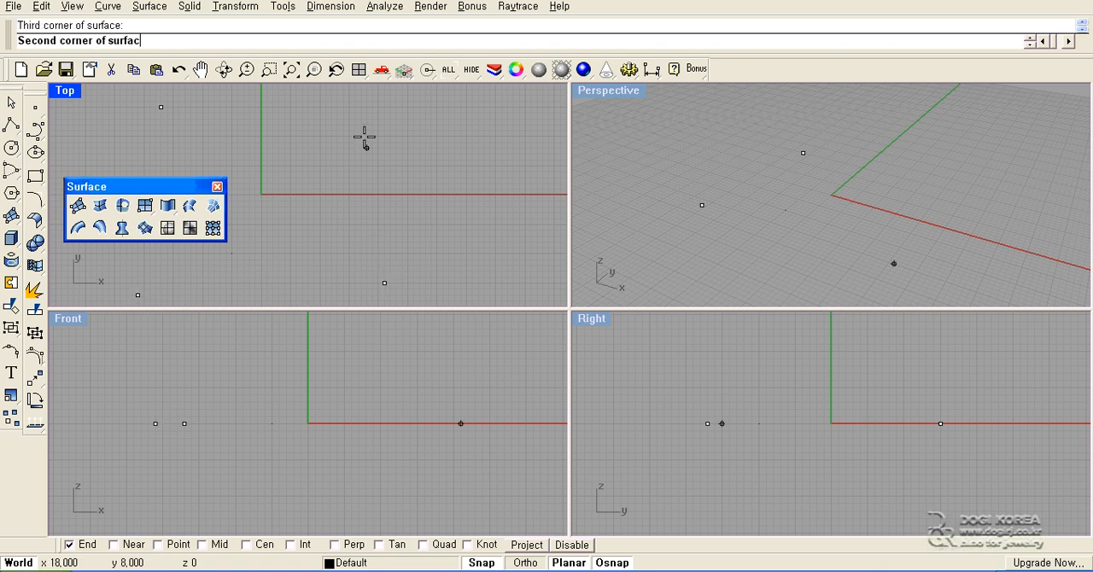
{"action": "left_click", "coordinate": [368, 108]}
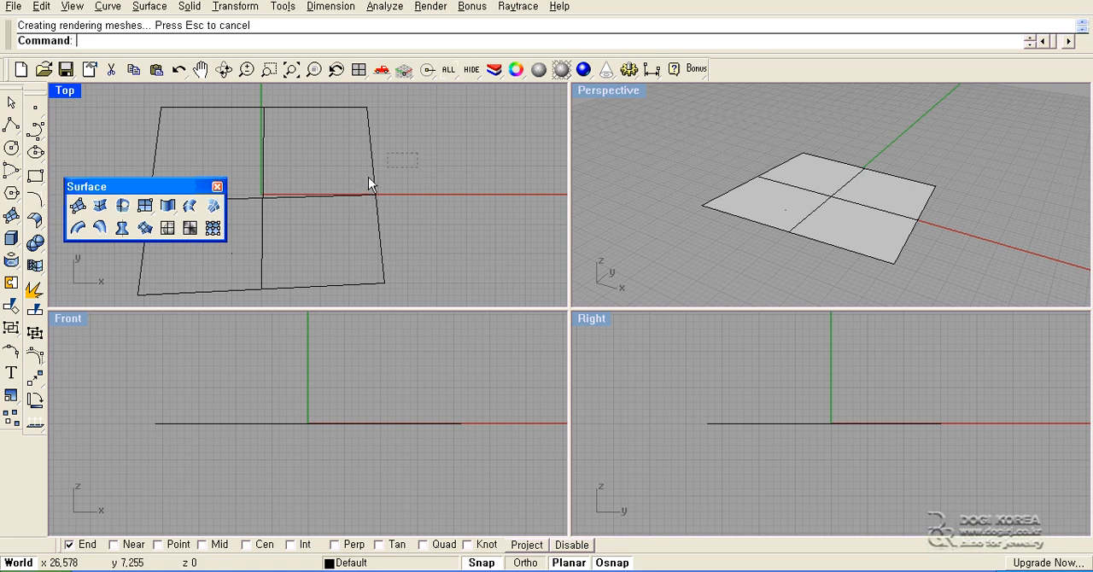
- Delete the four-corner surface and draw a straight horizontal interpolated curve from (-13, 9) to (12, 9) in the Top view
{"action": "left_click", "coordinate": [262, 220]}
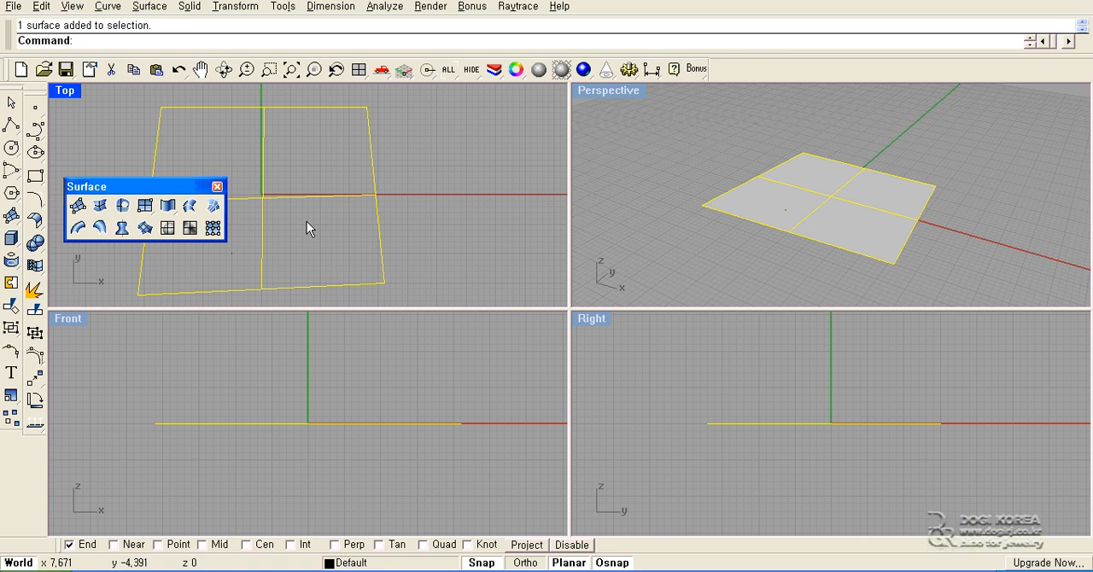
{"action": "key", "text": "Delete"}
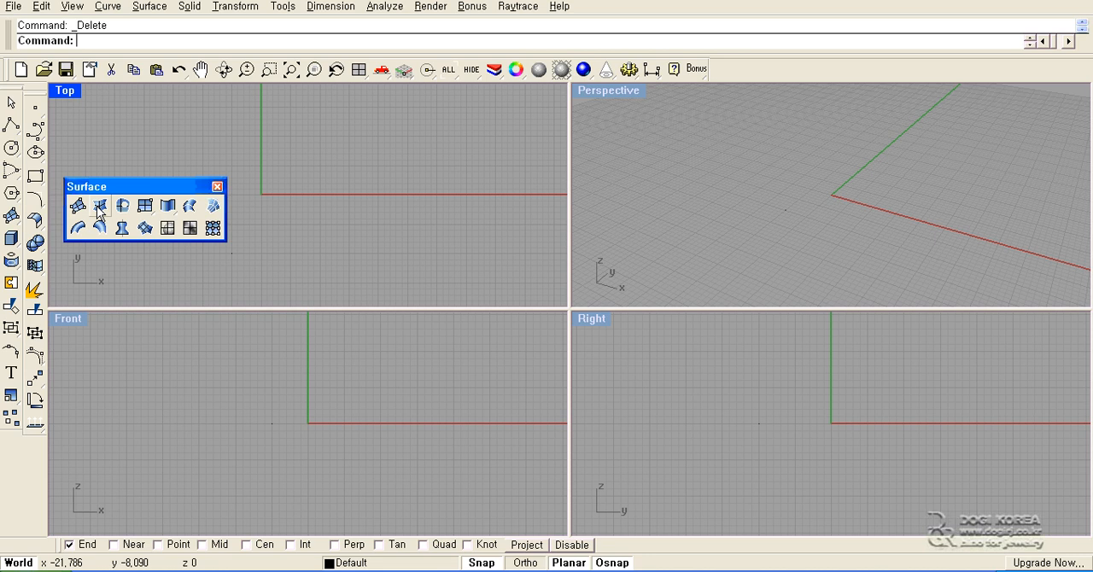
{"action": "left_click", "coordinate": [36, 131]}
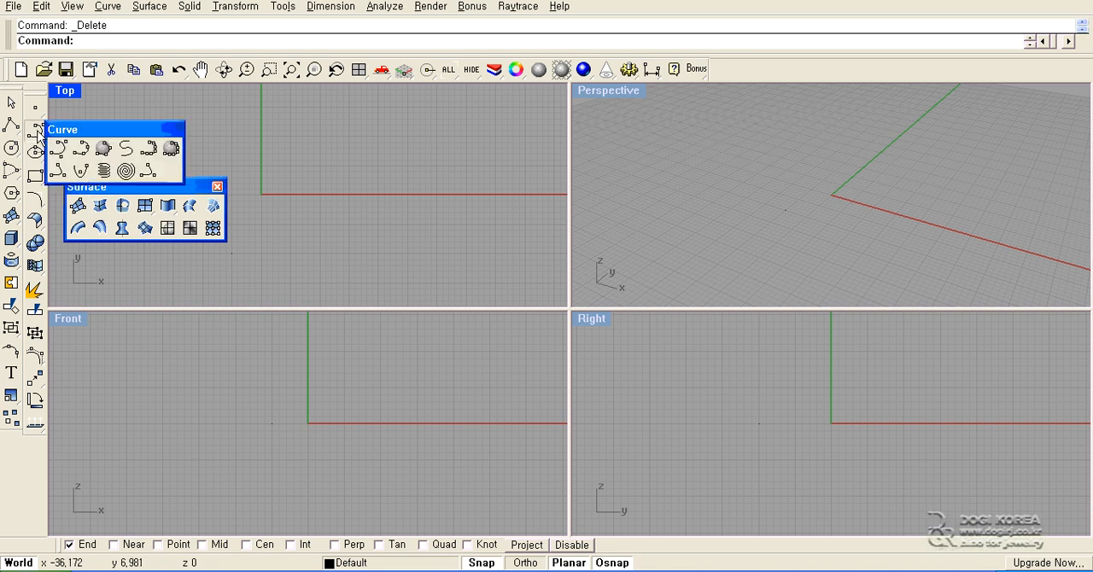
{"action": "left_click", "coordinate": [81, 150]}
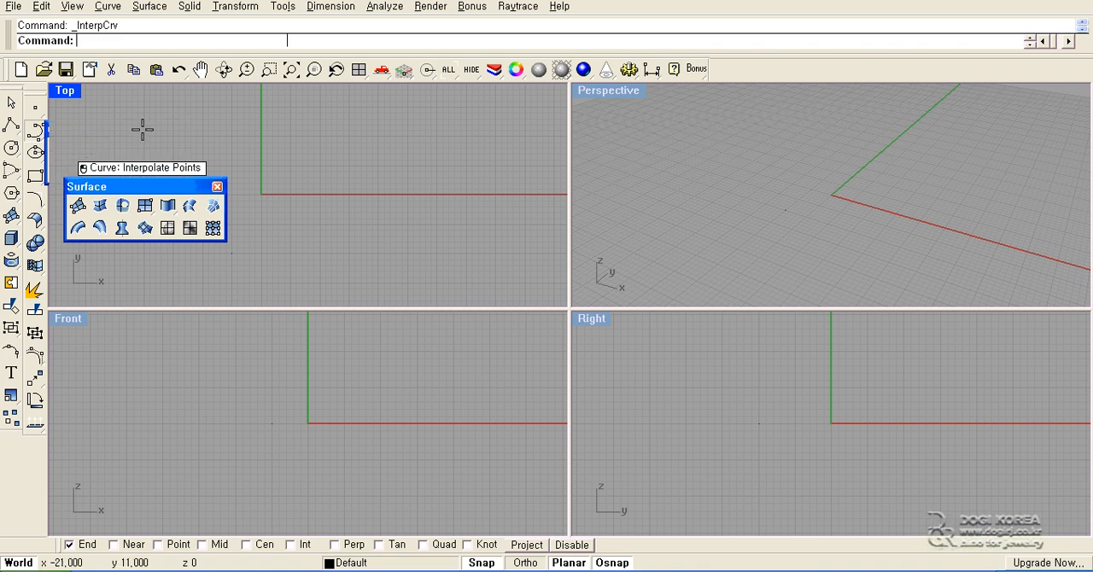
{"action": "left_click", "coordinate": [185, 143]}
{"action": "left_click", "coordinate": [332, 153], "text": "shift"}
{"action": "right_click", "coordinate": [333, 153]}
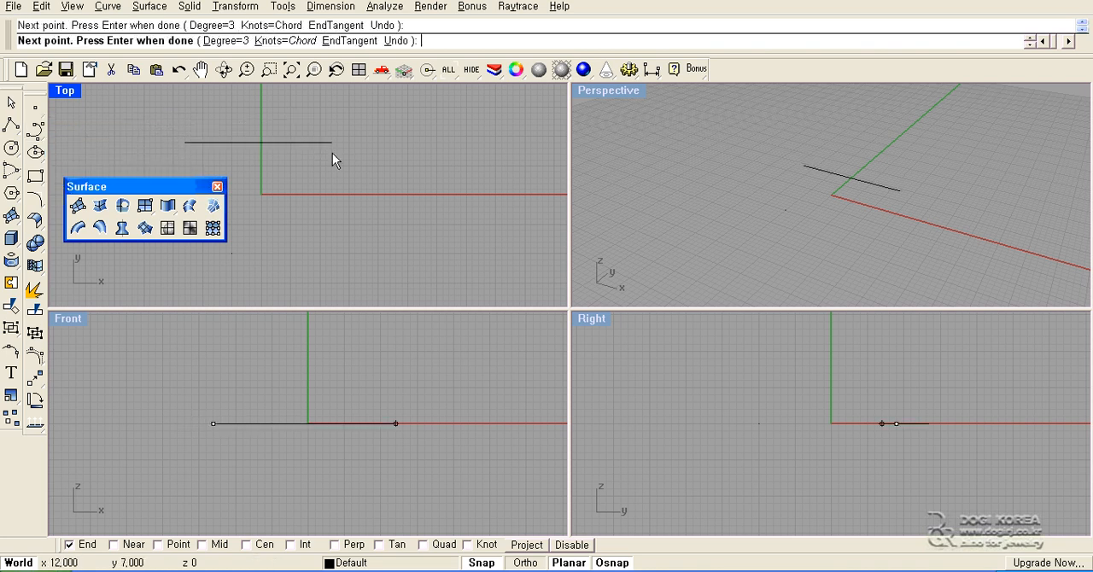
- Complete the rectangle with three separate interpolated curves through (12, -15) and (-13, -15) back to (-13, 9), and delete the stray point inside
{"action": "right_click", "coordinate": [332, 153]}
{"action": "left_click", "coordinate": [331, 144]}
{"action": "left_click", "coordinate": [315, 282], "text": "shift"}
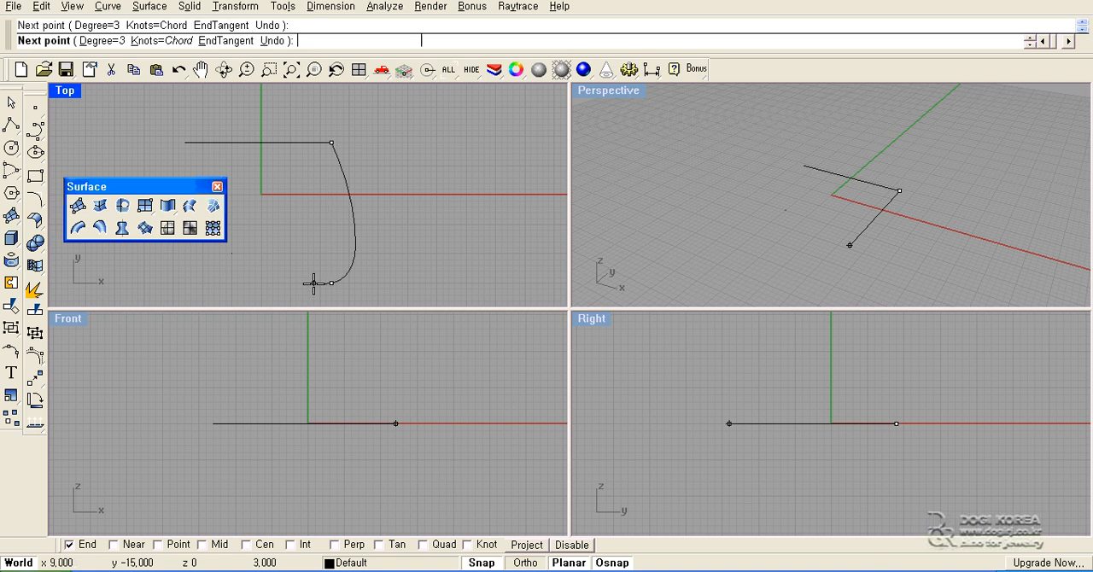
{"action": "right_click", "coordinate": [315, 283]}
{"action": "right_click", "coordinate": [329, 287]}
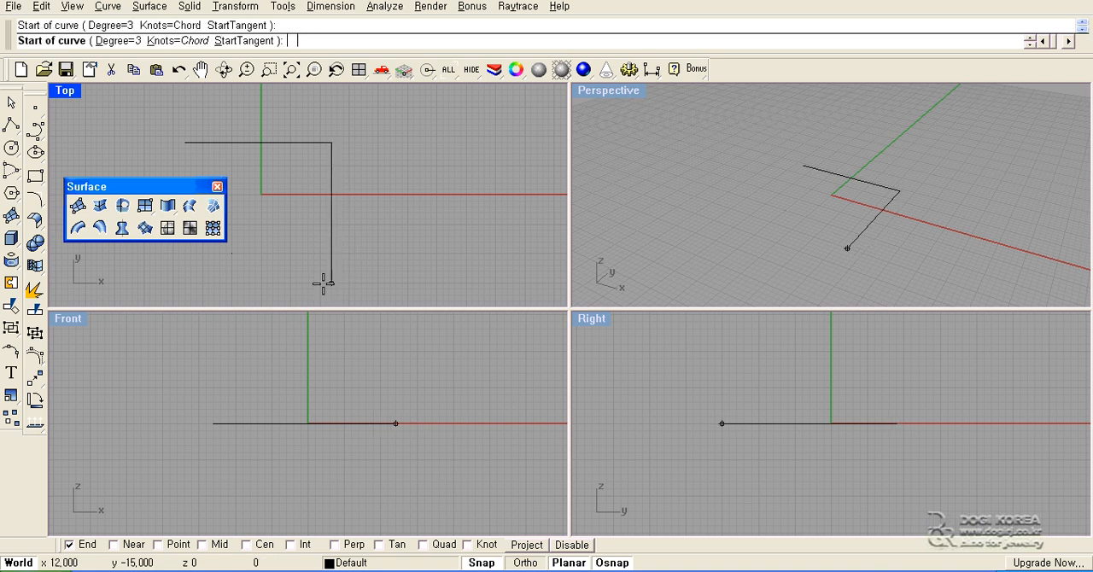
{"action": "left_click", "coordinate": [331, 283]}
{"action": "left_click", "coordinate": [185, 281]}
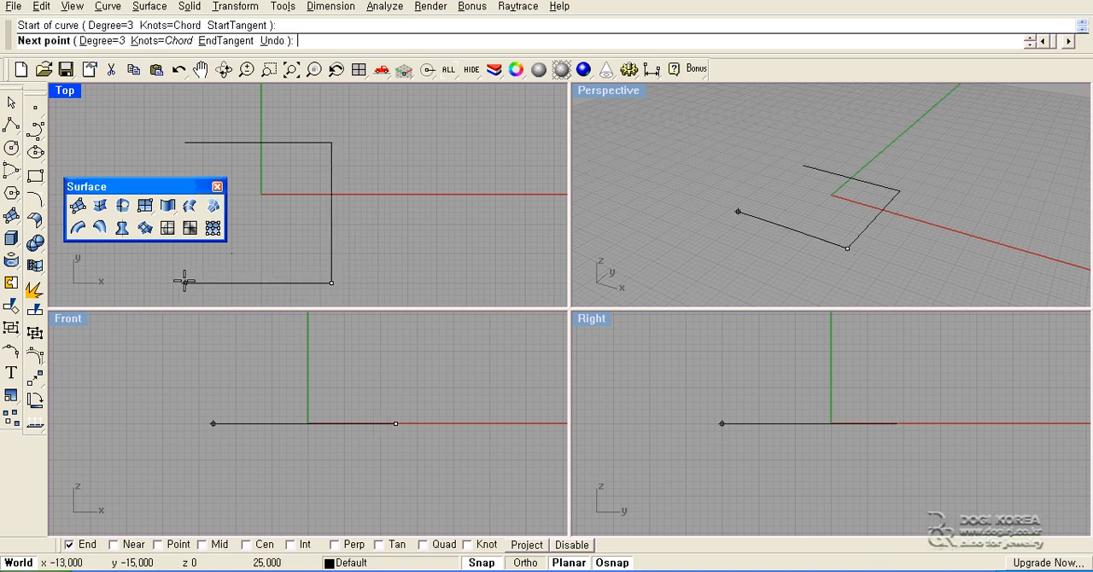
{"action": "right_click", "coordinate": [185, 280]}
{"action": "right_click", "coordinate": [185, 280]}
{"action": "left_click", "coordinate": [185, 282]}
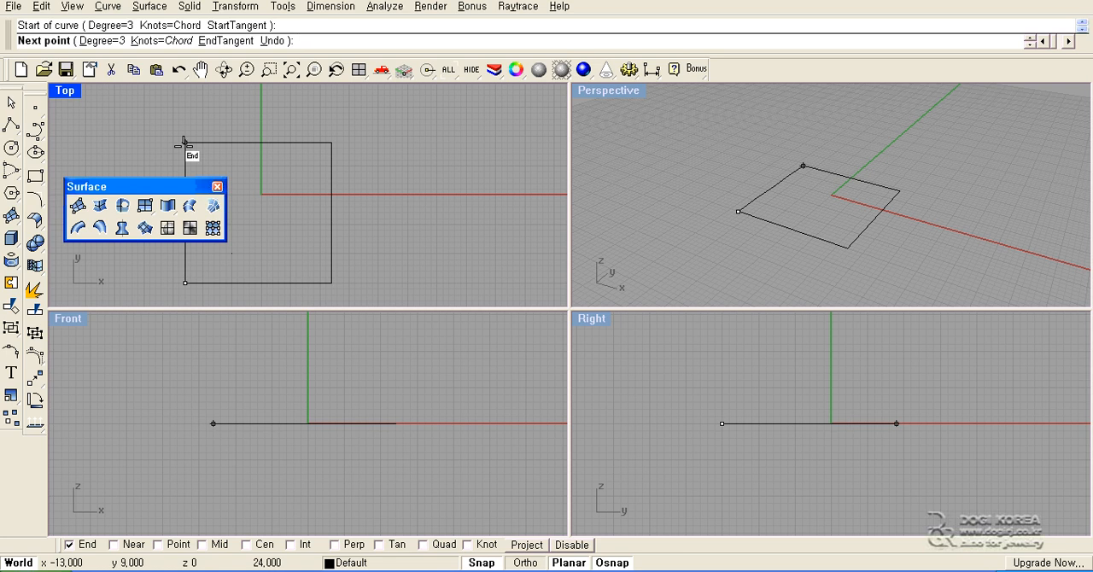
{"action": "left_click", "coordinate": [186, 144]}
{"action": "right_click", "coordinate": [185, 143]}
{"action": "right_click_drag", "start_coordinate": [237, 162], "coordinate": [325, 153]}
{"action": "key", "text": "Delete"}
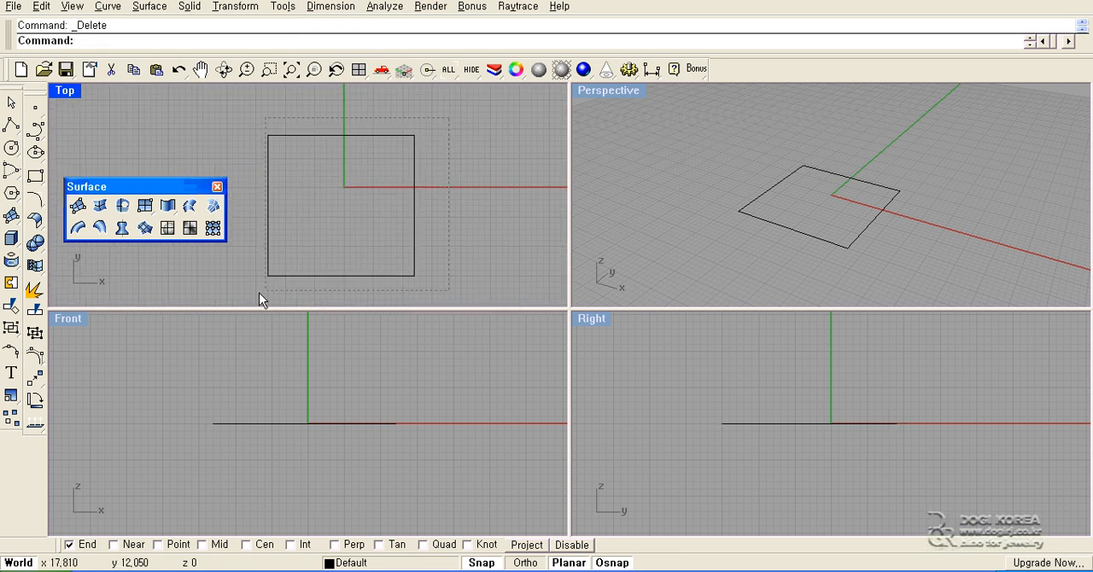
- Show the control points of all four curves and raise their inner control points about 7 units in the Front view, forming arches
{"action": "left_click_drag", "start_coordinate": [258, 293], "coordinate": [257, 292]}
{"action": "key", "text": "F10"}
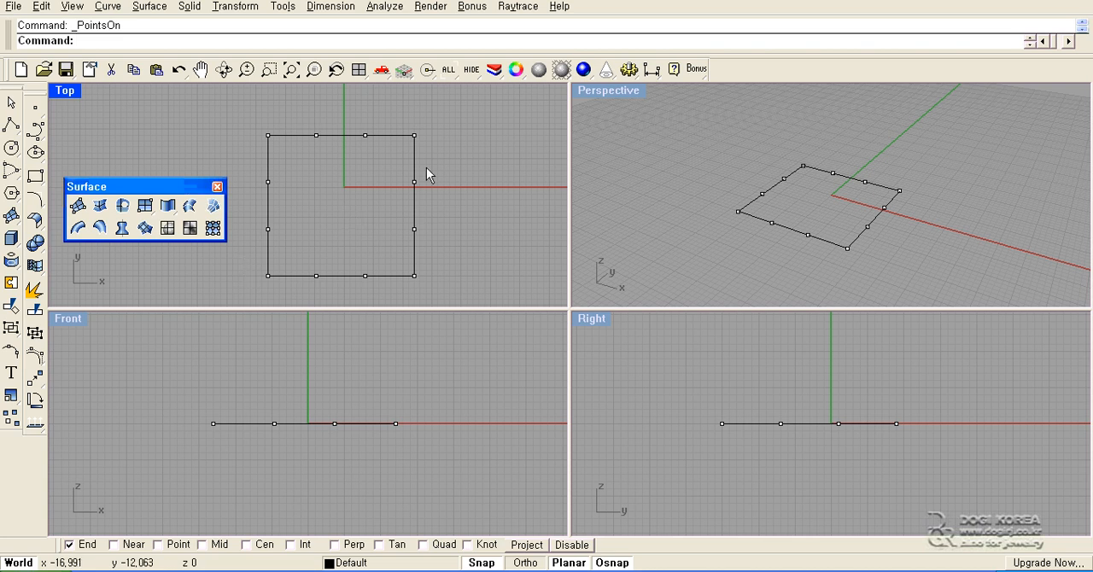
{"action": "left_click_drag", "start_coordinate": [426, 167], "coordinate": [246, 259]}
{"action": "left_click_drag", "start_coordinate": [300, 107], "coordinate": [377, 301]}
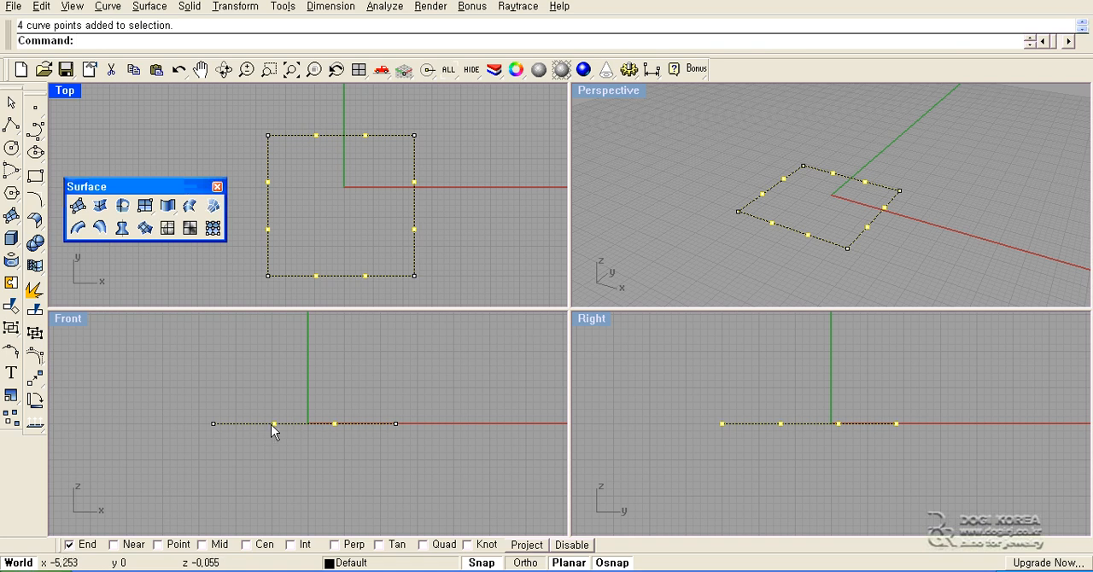
{"action": "left_click_drag", "start_coordinate": [272, 424], "coordinate": [271, 375]}
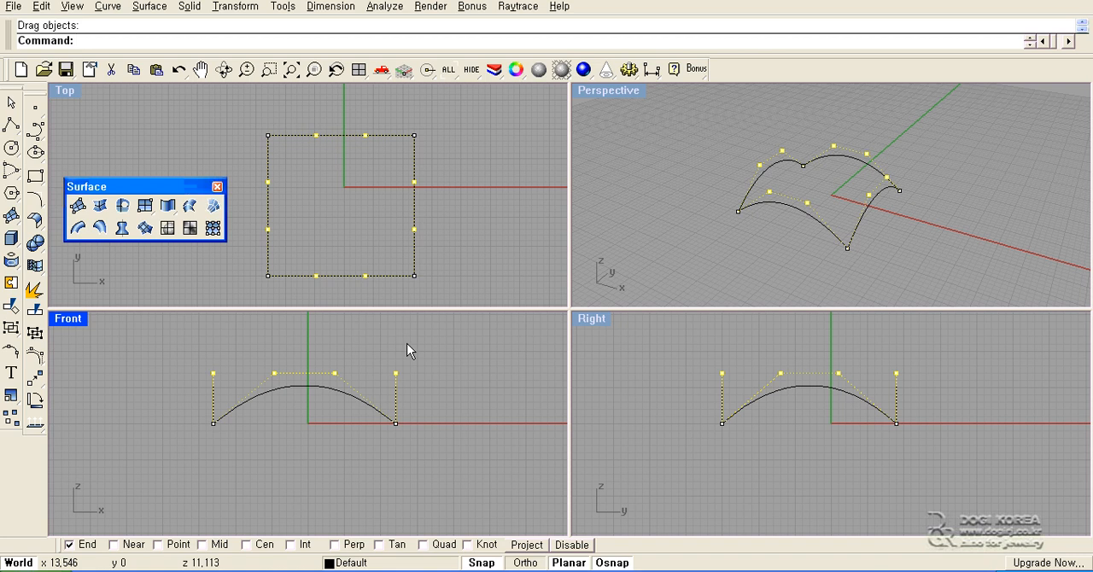
{"action": "key", "text": "Escape"}
{"action": "key", "text": "Escape"}
- Create a surface from the four arched edge curves and view it in Perspective
{"action": "right_click_drag", "start_coordinate": [694, 205], "coordinate": [676, 229]}
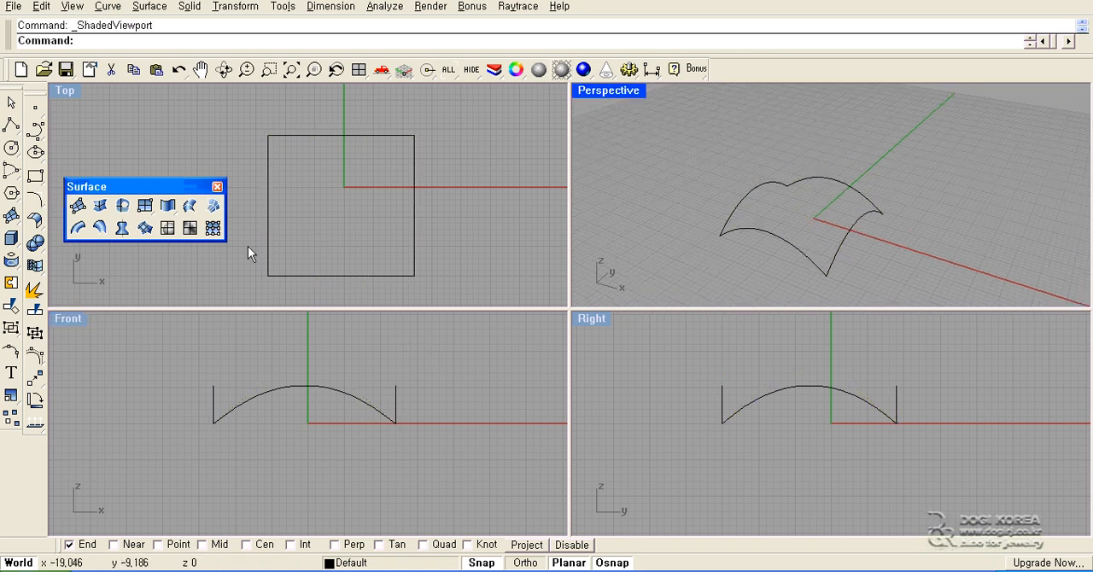
{"action": "left_click", "coordinate": [100, 205]}
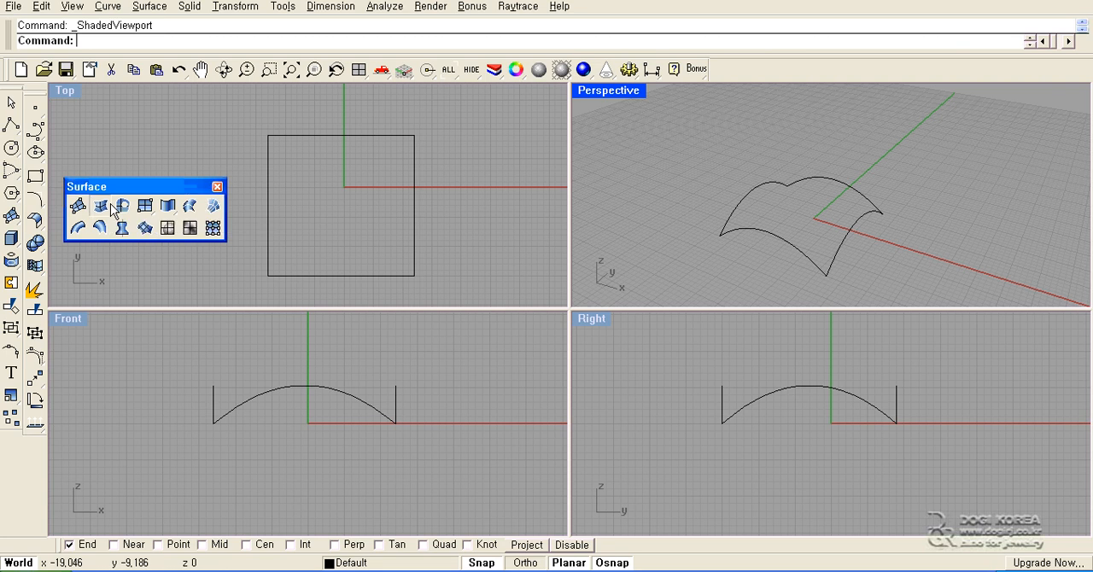
{"action": "left_click", "coordinate": [304, 135]}
{"action": "left_click", "coordinate": [266, 162]}
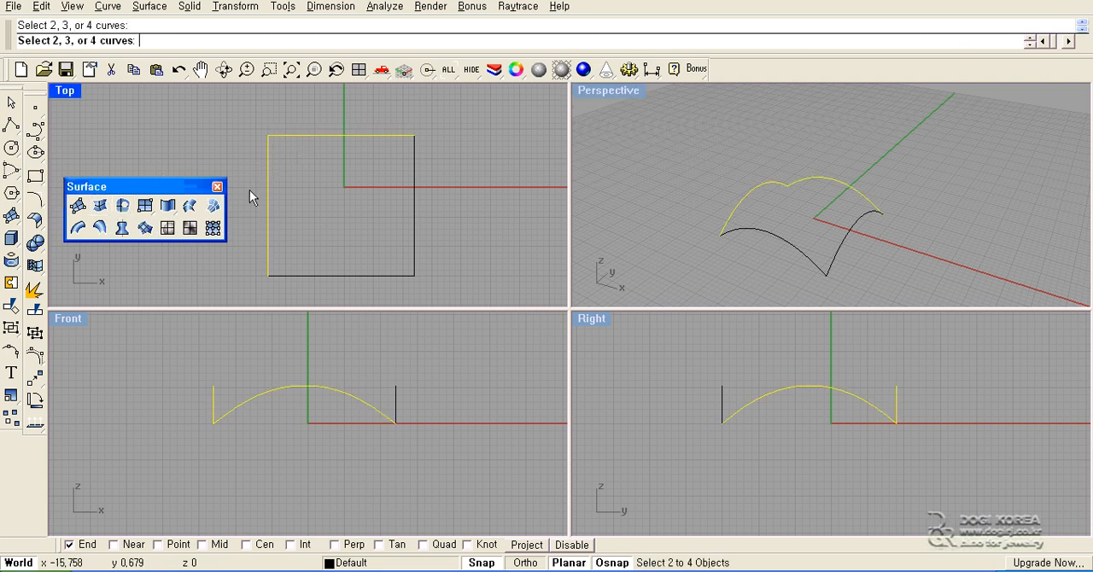
{"action": "left_click", "coordinate": [334, 275]}
{"action": "left_click", "coordinate": [414, 221]}
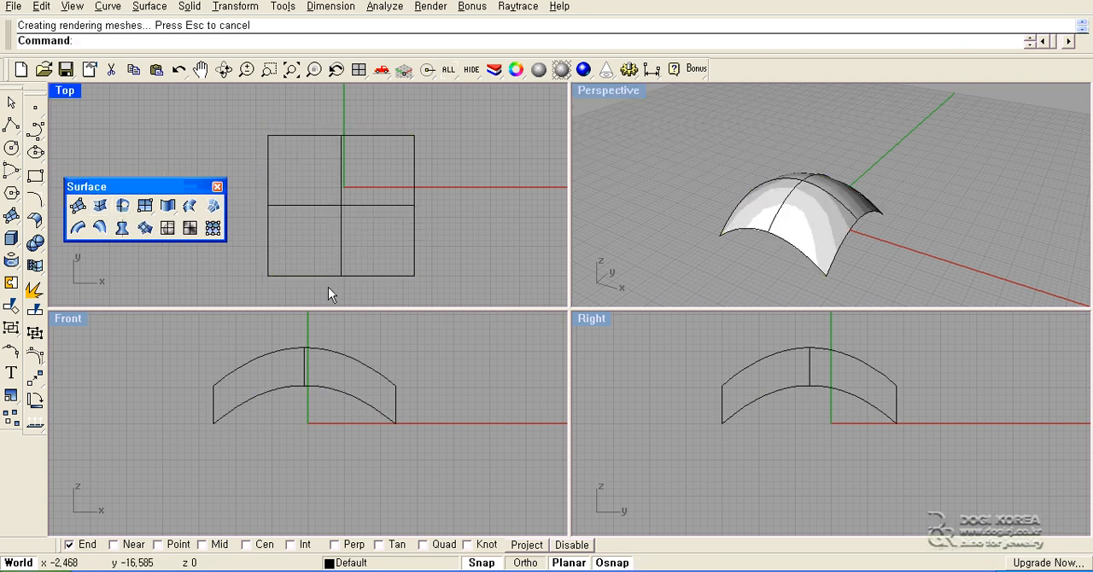
{"action": "right_click_drag", "start_coordinate": [622, 193], "coordinate": [651, 249]}
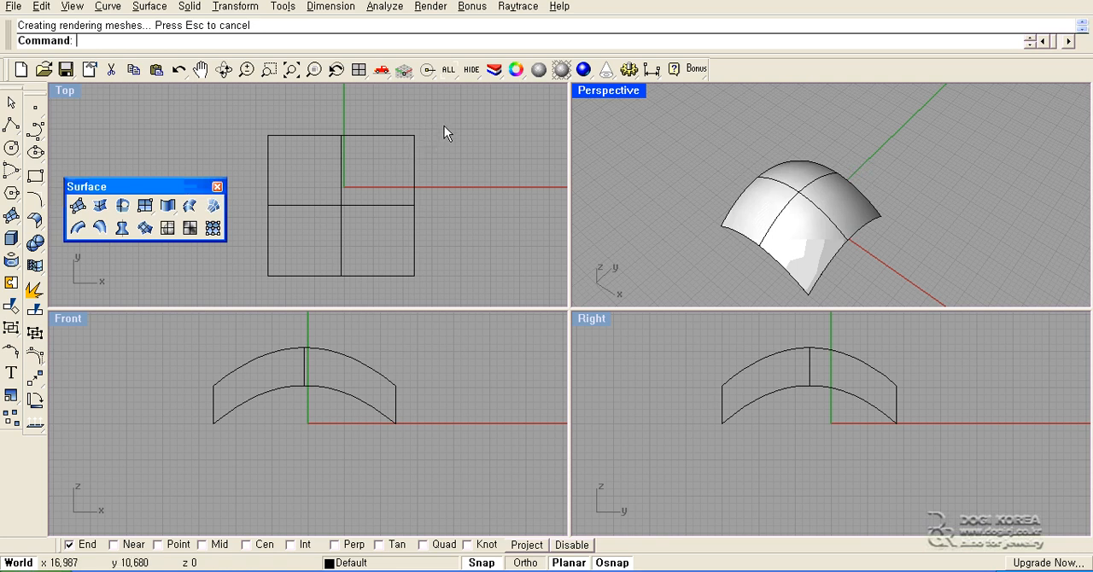
- Delete the domed surface with its four curves, and draw a closed C-shaped polyline of 13 segments in the Top view
{"action": "left_click_drag", "start_coordinate": [445, 127], "coordinate": [321, 264]}
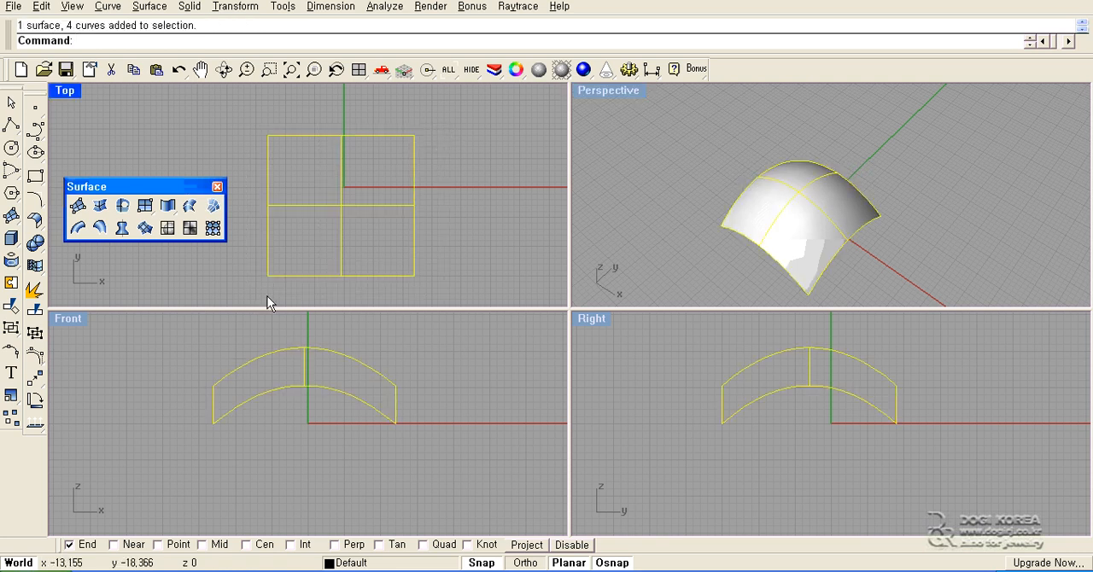
{"action": "key", "text": "Delete"}
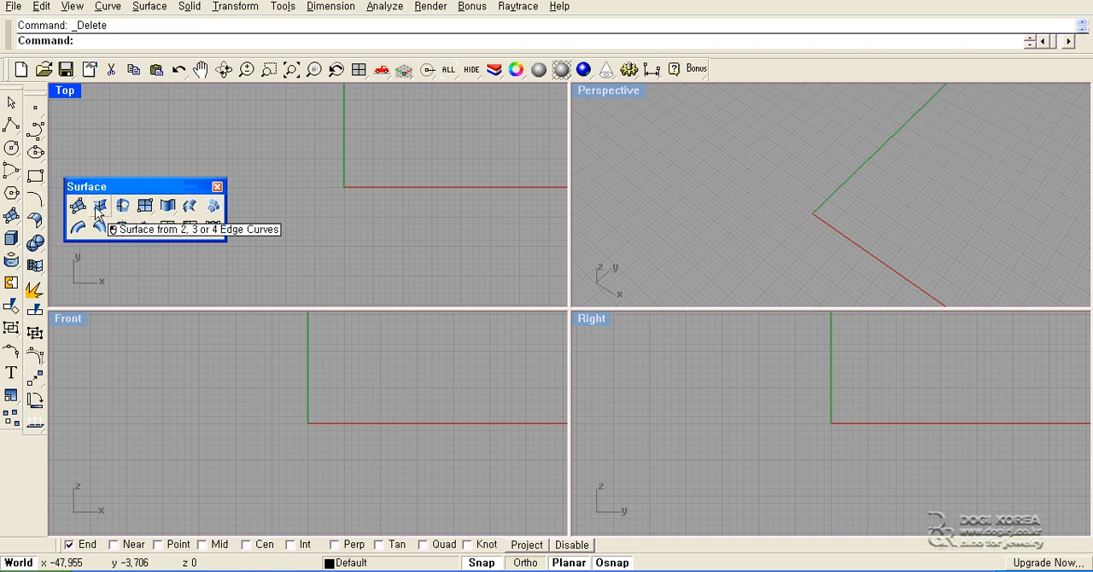
{"action": "left_click", "coordinate": [11, 126]}
{"action": "left_click", "coordinate": [268, 258]}
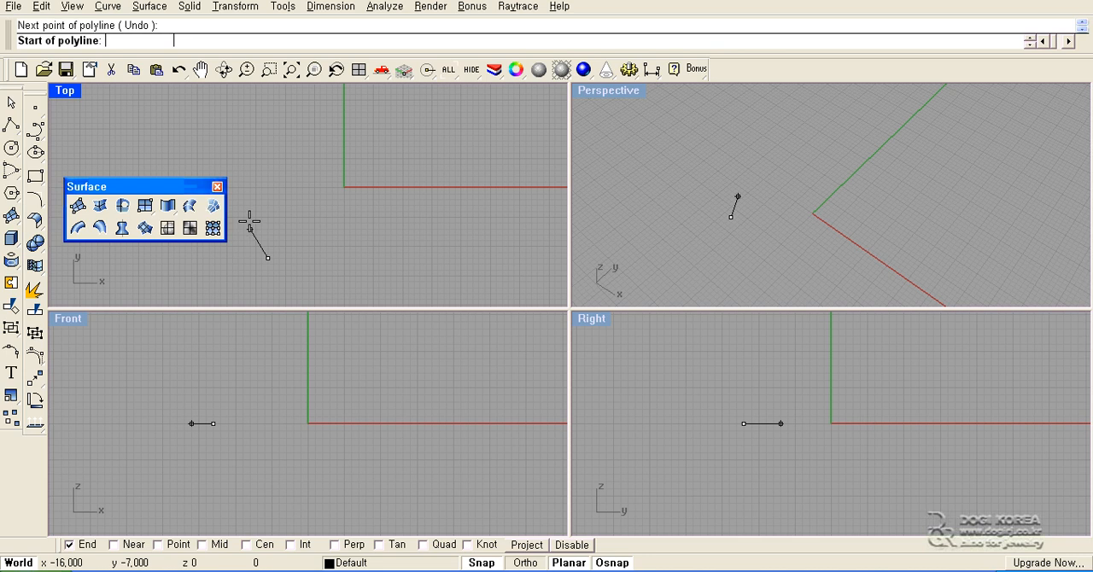
{"action": "left_click", "coordinate": [251, 229]}
{"action": "left_click", "coordinate": [261, 176]}
{"action": "left_click", "coordinate": [320, 141]}
{"action": "left_click", "coordinate": [419, 147]}
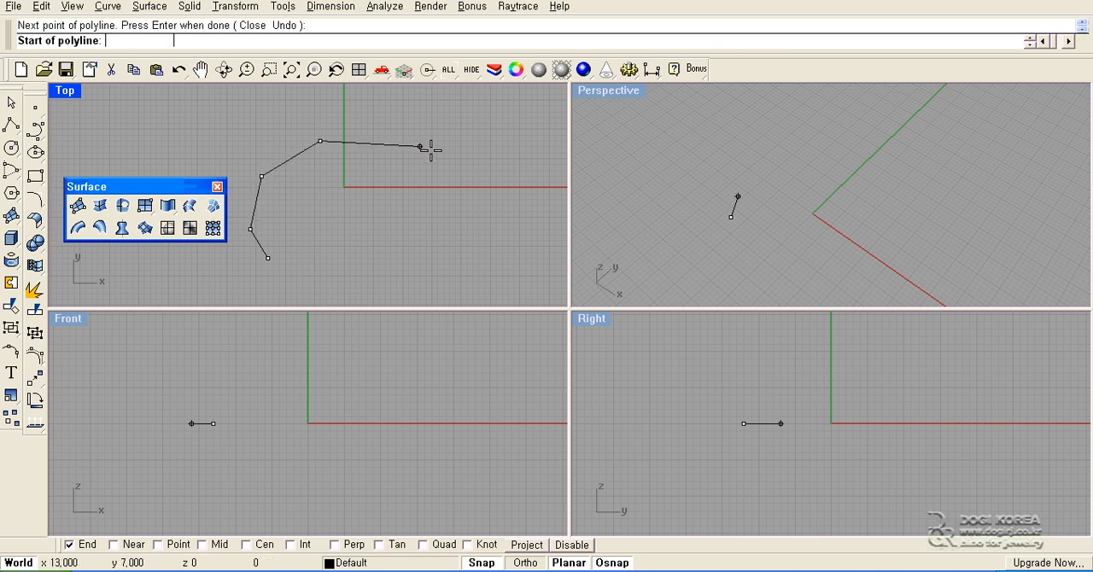
{"action": "left_click", "coordinate": [461, 211]}
{"action": "left_click", "coordinate": [432, 281]}
{"action": "left_click", "coordinate": [374, 299]}
{"action": "left_click", "coordinate": [327, 276]}
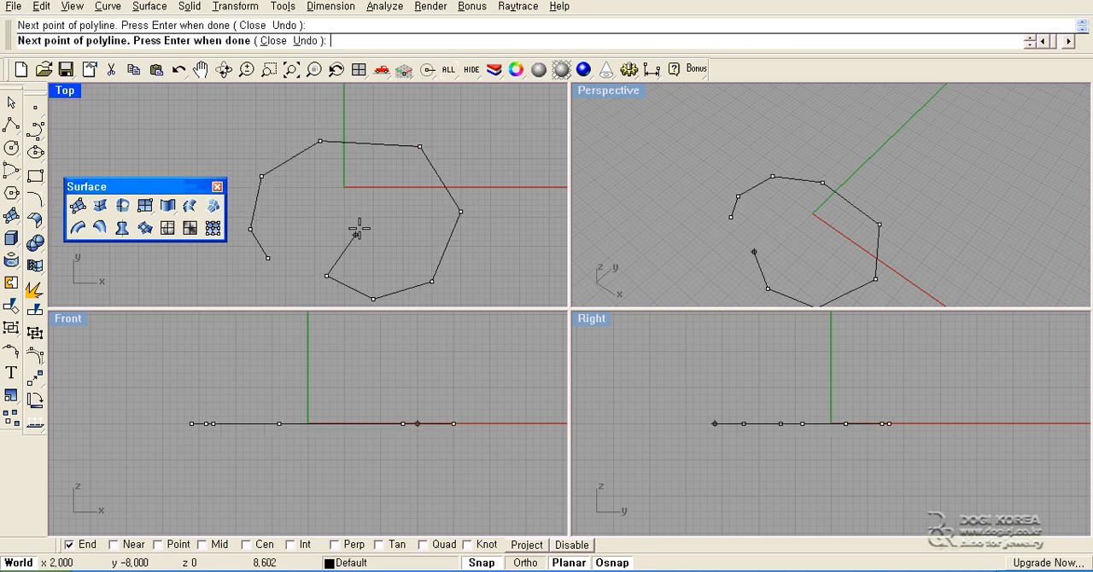
{"action": "left_click", "coordinate": [368, 217]}
{"action": "left_click", "coordinate": [338, 187]}
{"action": "left_click", "coordinate": [303, 211]}
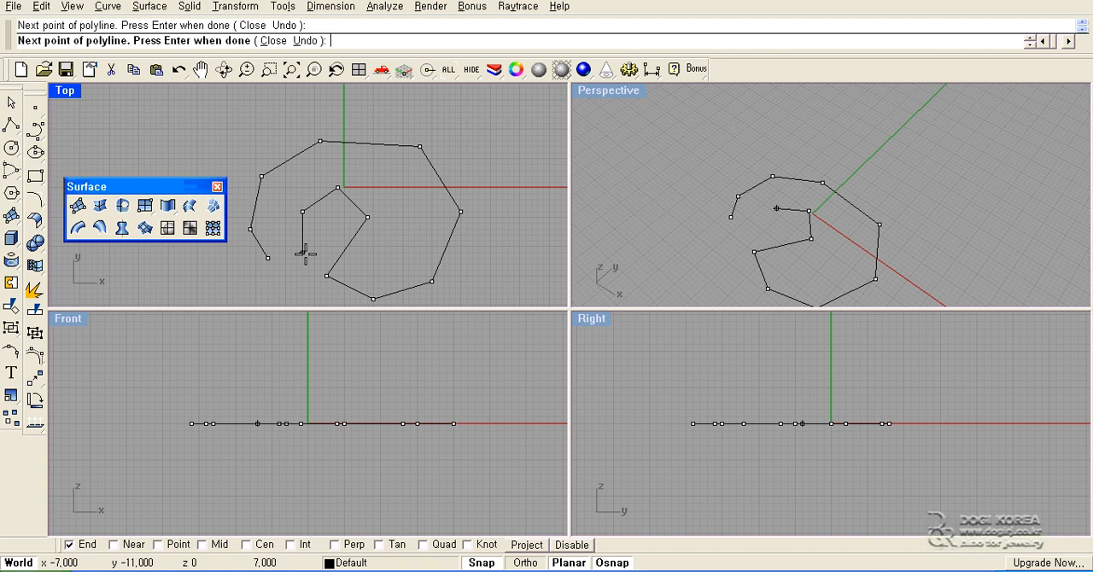
{"action": "left_click", "coordinate": [304, 252]}
{"action": "left_click", "coordinate": [268, 257]}
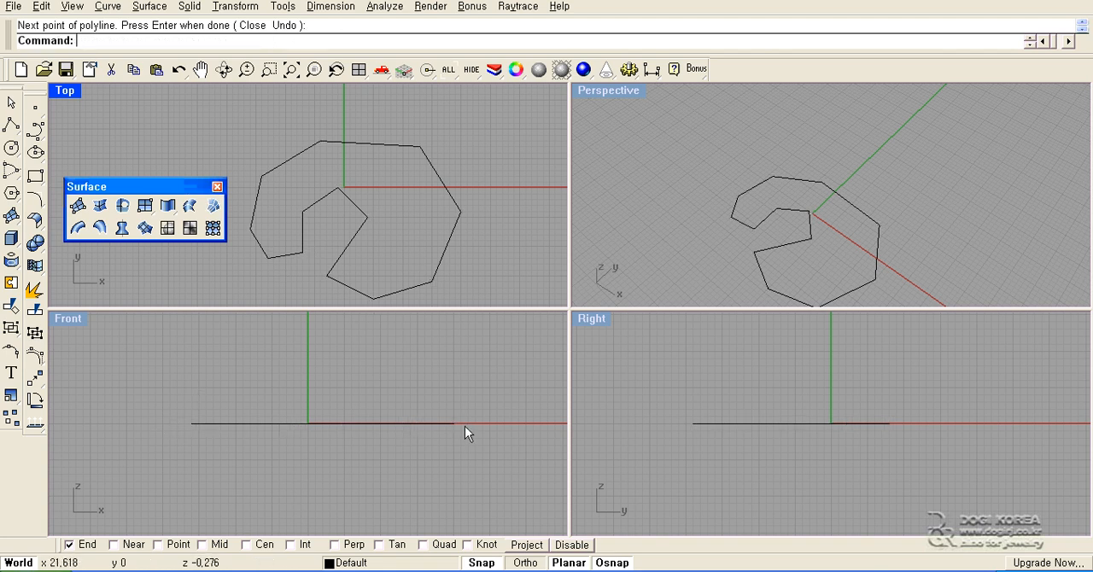
- Explode the closed polyline into separate line segments
{"action": "left_click", "coordinate": [399, 400]}
{"action": "left_click", "coordinate": [293, 424]}
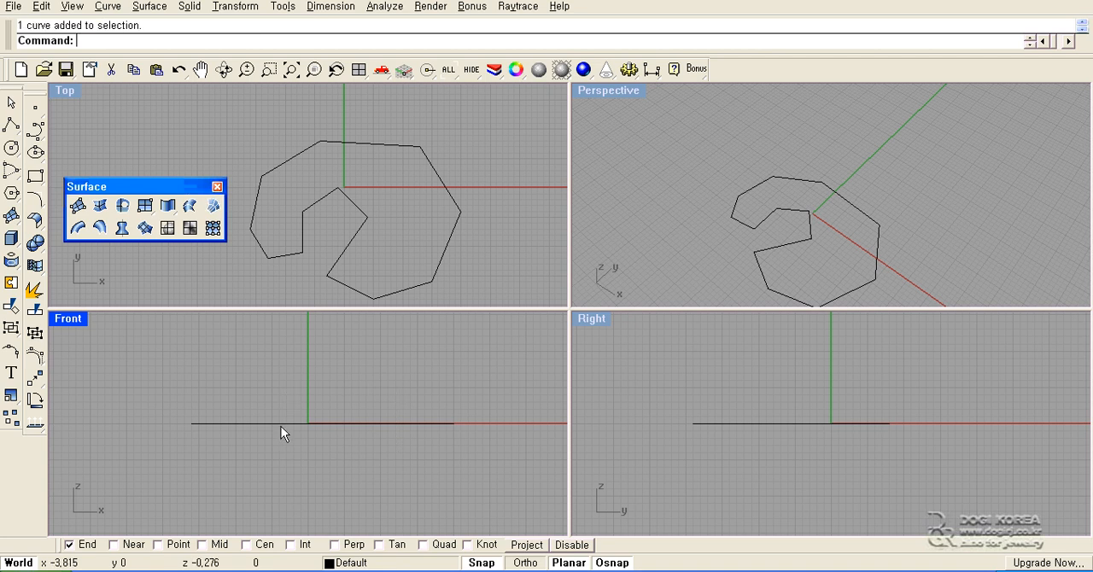
{"action": "left_click", "coordinate": [281, 426]}
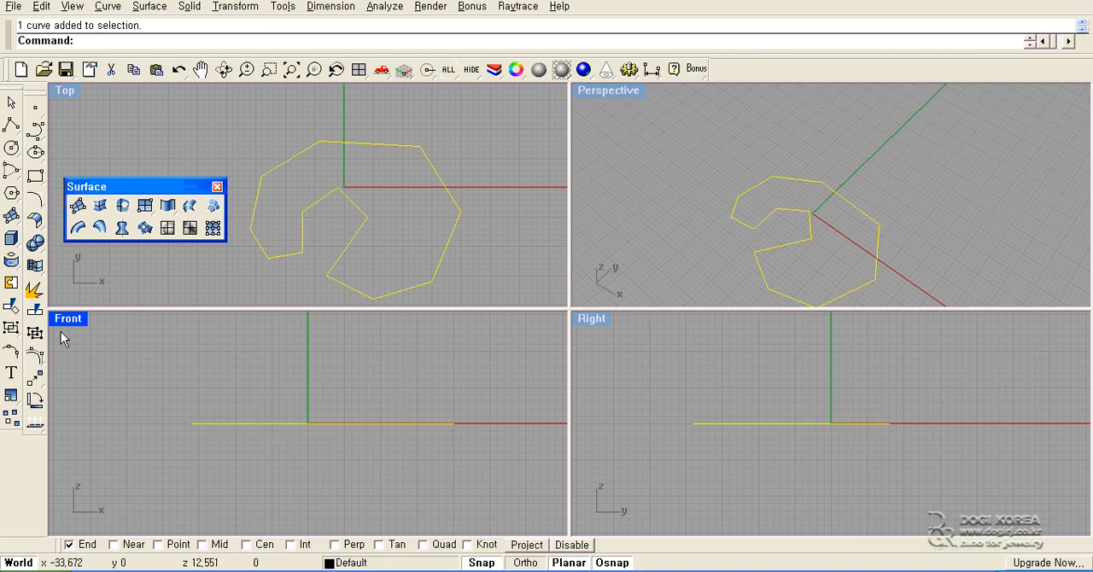
{"action": "left_click", "coordinate": [34, 291]}
- Check individual segments of the exploded C-shaped outline, and create a planar surface from all 13 segments
{"action": "left_click", "coordinate": [278, 258]}
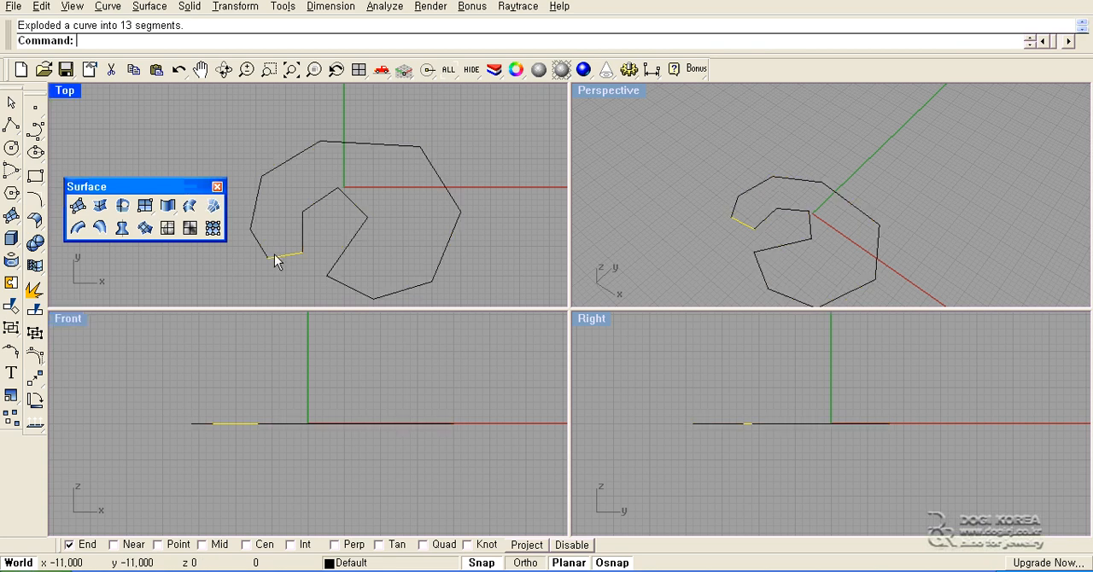
{"action": "left_click", "coordinate": [261, 244]}
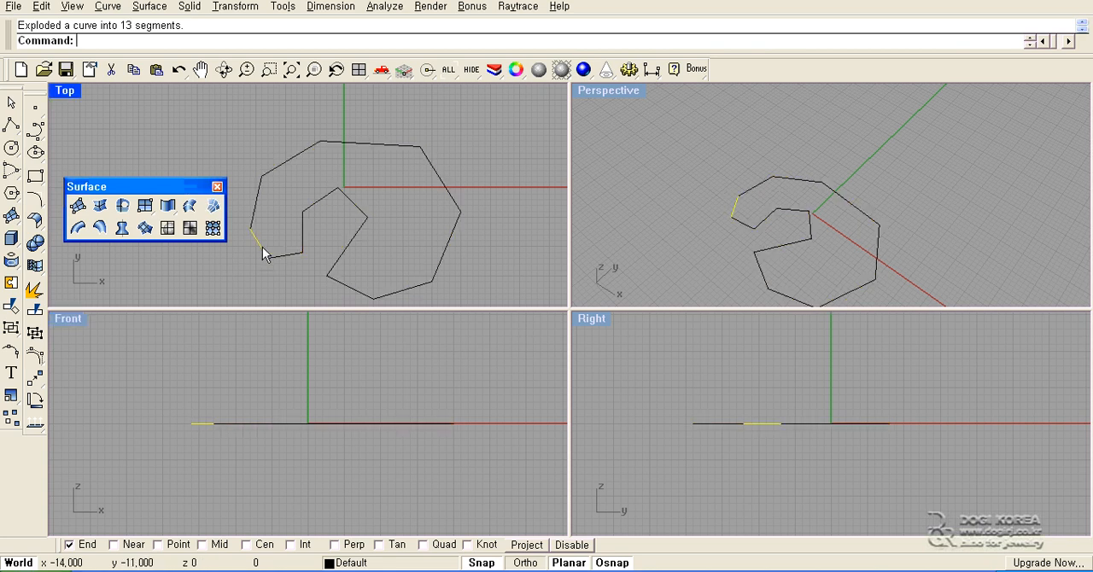
{"action": "left_click", "coordinate": [276, 168]}
{"action": "left_click_drag", "start_coordinate": [208, 108], "coordinate": [513, 311]}
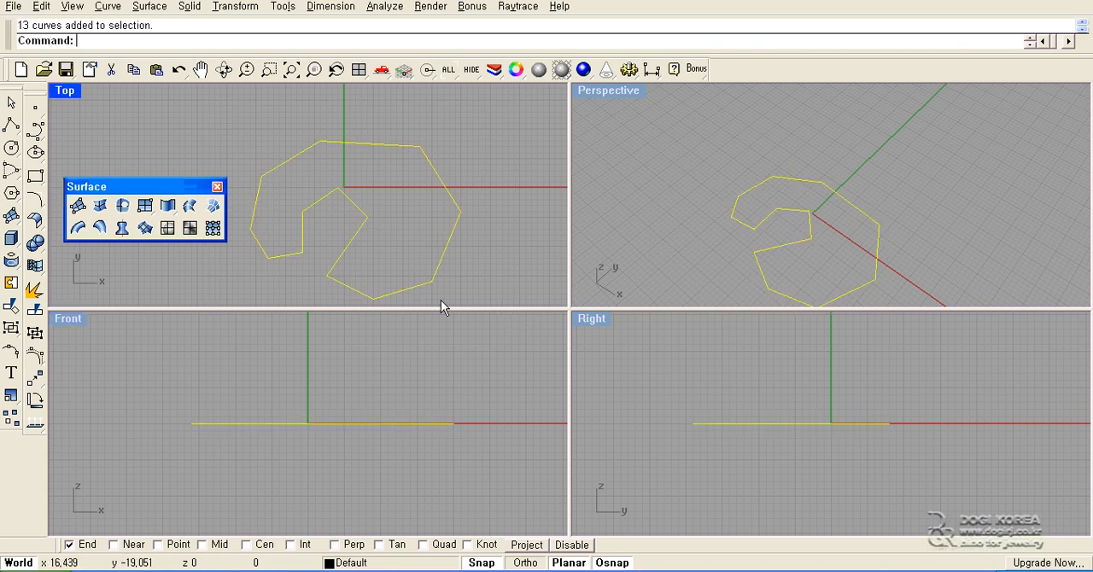
{"action": "left_click", "coordinate": [121, 209]}
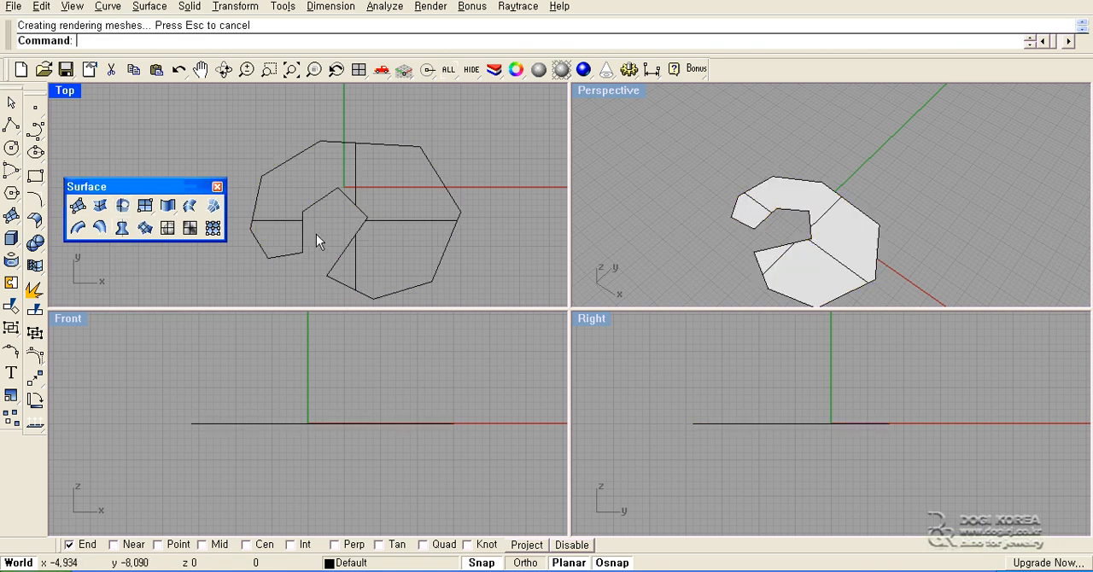
- Delete the C-shaped planar surface together with its 13 outline segments
{"action": "right_click_drag", "start_coordinate": [357, 235], "coordinate": [351, 211]}
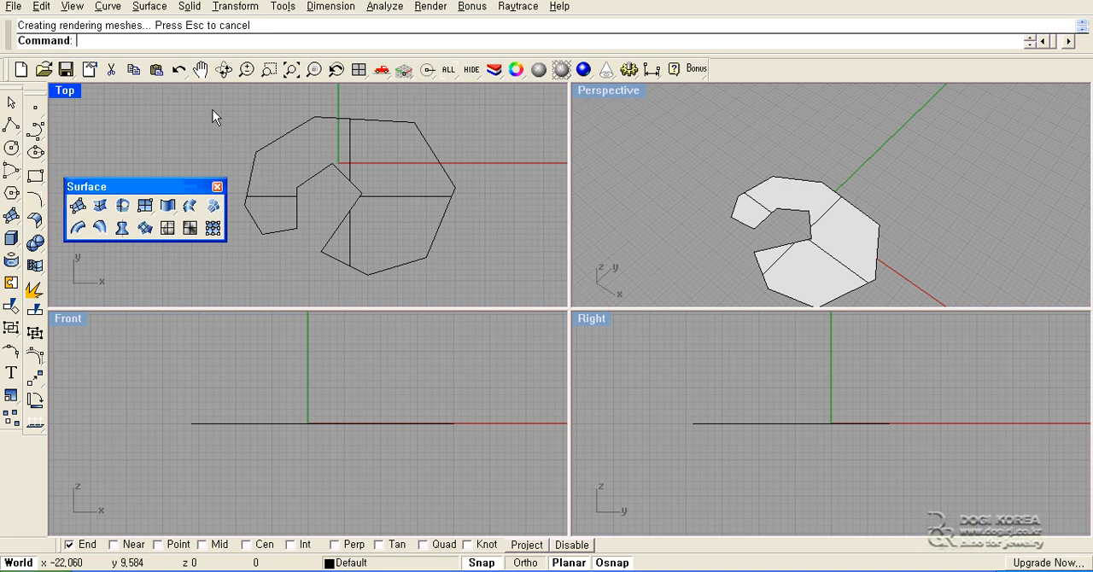
{"action": "left_click_drag", "start_coordinate": [212, 109], "coordinate": [497, 281]}
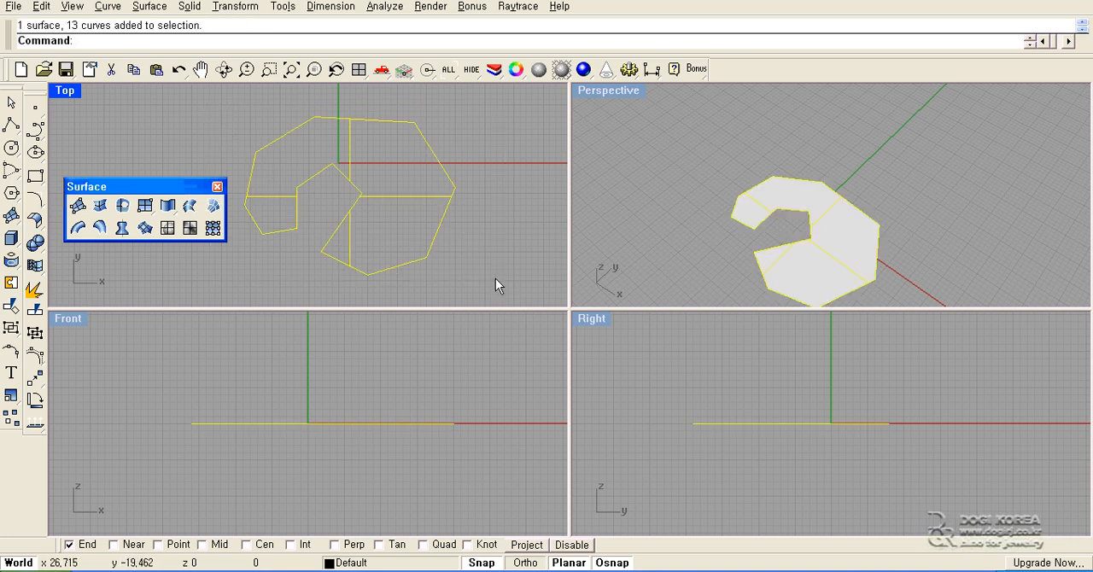
{"action": "key", "text": "Delete"}
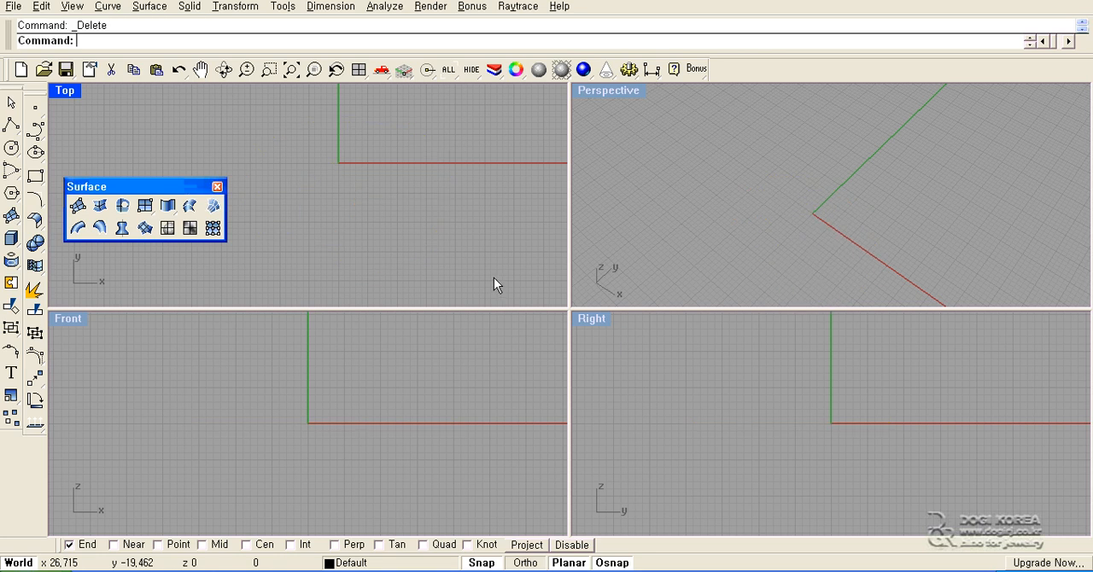
{"action": "key", "text": "ctrl+z"}
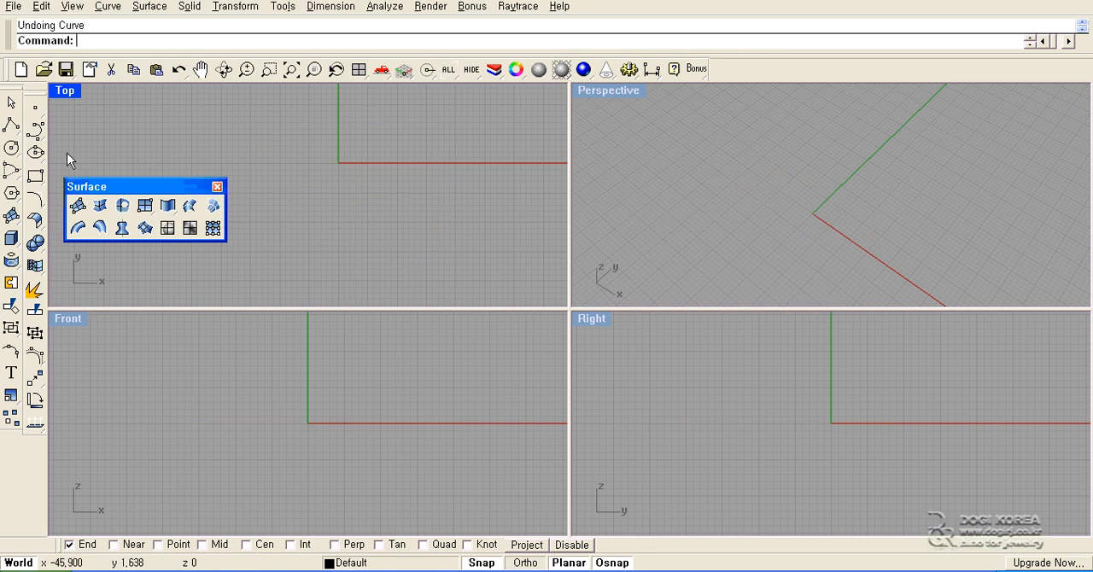
- Draw a shallow arched degree-3 control-point curve about 45 units wide across the Top view, passing over the origin
{"action": "left_click", "coordinate": [35, 129]}
{"action": "left_click", "coordinate": [195, 151]}
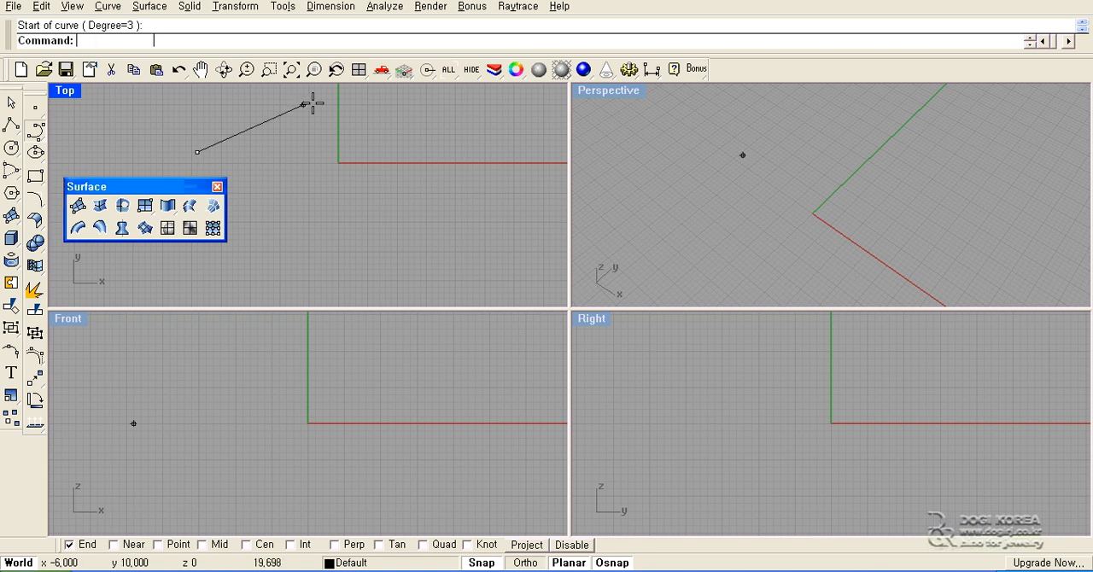
{"action": "left_click", "coordinate": [458, 167]}
{"action": "key", "text": "Return"}
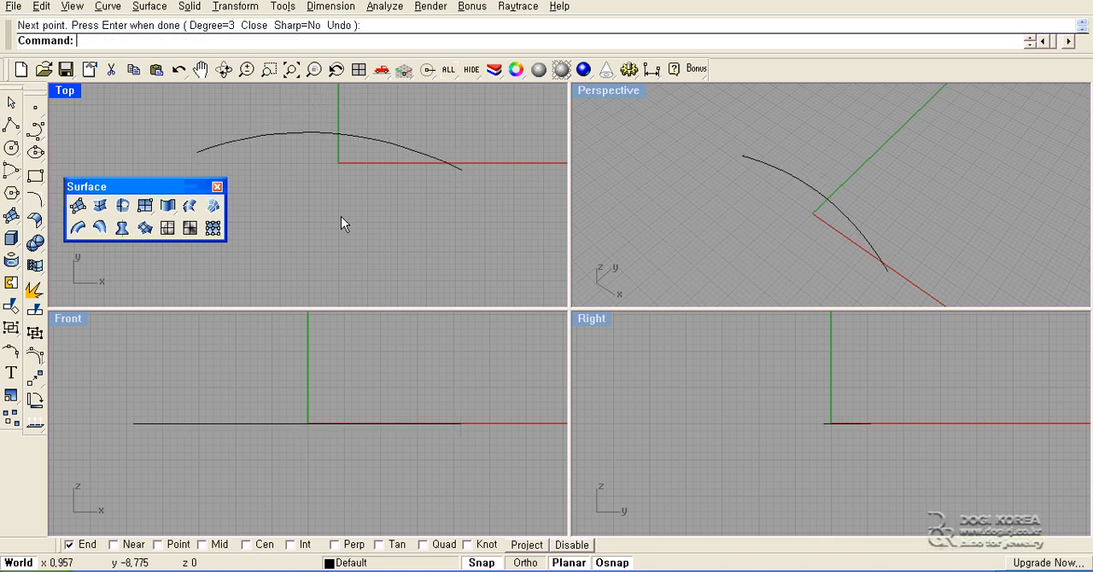
- Draw a second, roughly parallel arched control-point curve about 40 units wide below the first one in the Top view
{"action": "right_click_drag", "start_coordinate": [326, 218], "coordinate": [373, 224]}
{"action": "key", "text": "Return"}
{"action": "left_click", "coordinate": [248, 222]}
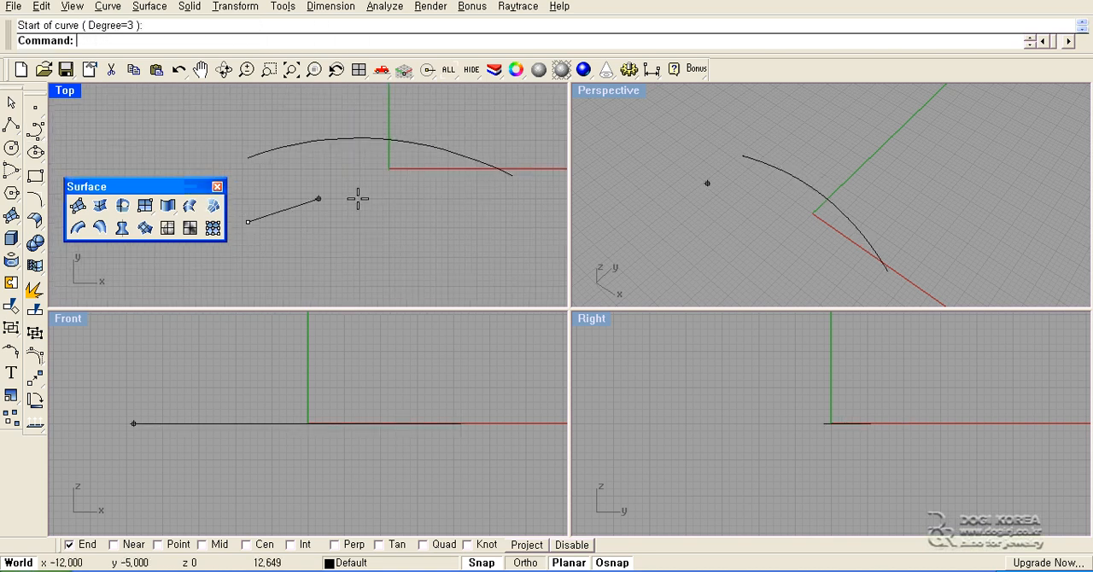
{"action": "left_click", "coordinate": [383, 199]}
{"action": "left_click", "coordinate": [478, 248]}
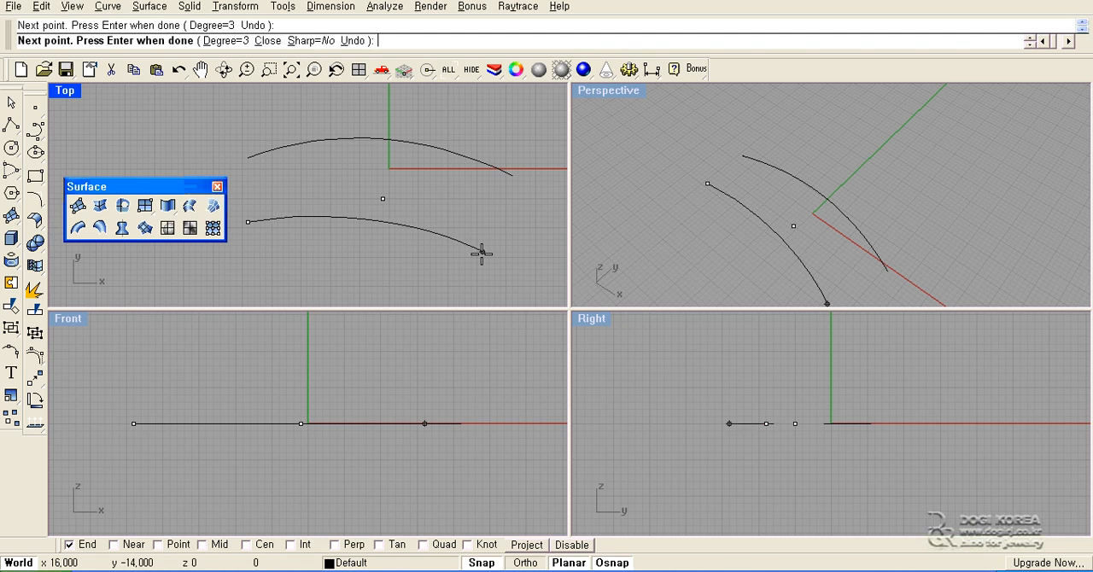
{"action": "key", "text": "Return"}
- Loft a surface between the two arched curves using the Normal style and Do not simplify
{"action": "left_click", "coordinate": [205, 225]}
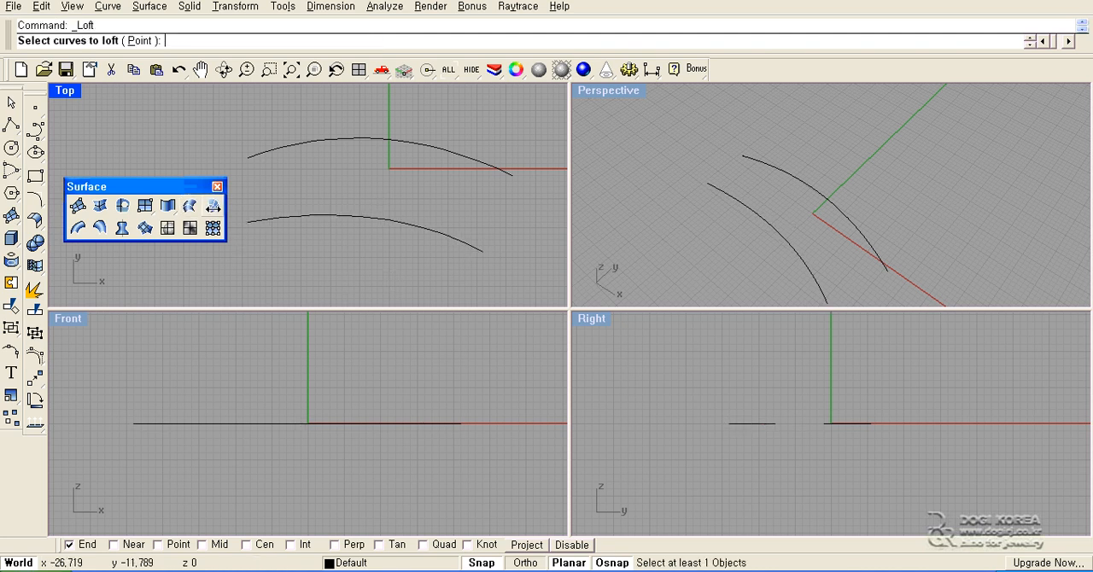
{"action": "left_click", "coordinate": [316, 221]}
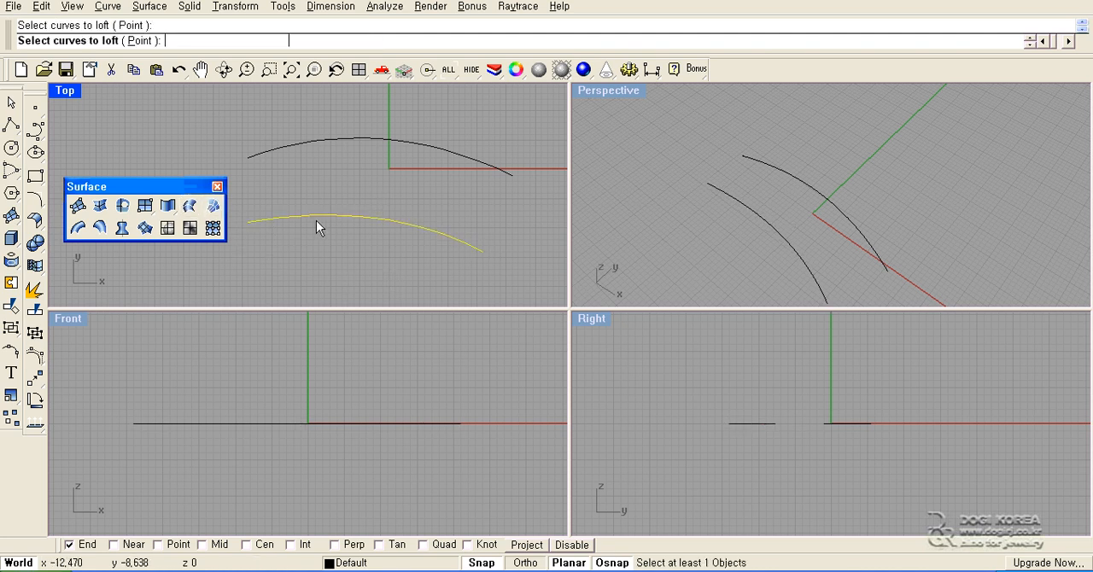
{"action": "left_click", "coordinate": [328, 142]}
{"action": "key", "text": "Return"}
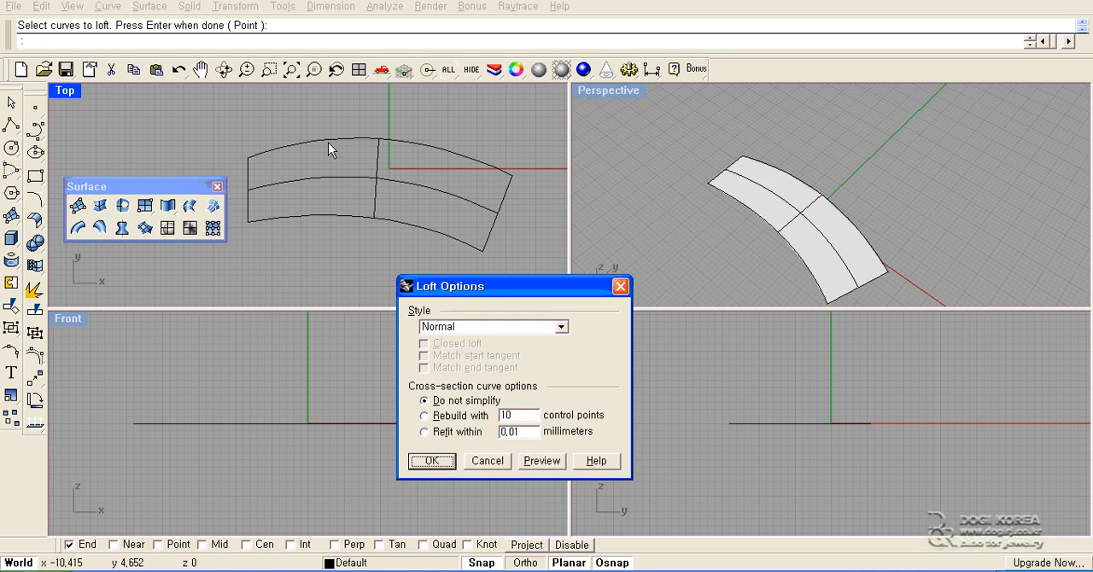
{"action": "left_click", "coordinate": [431, 461]}
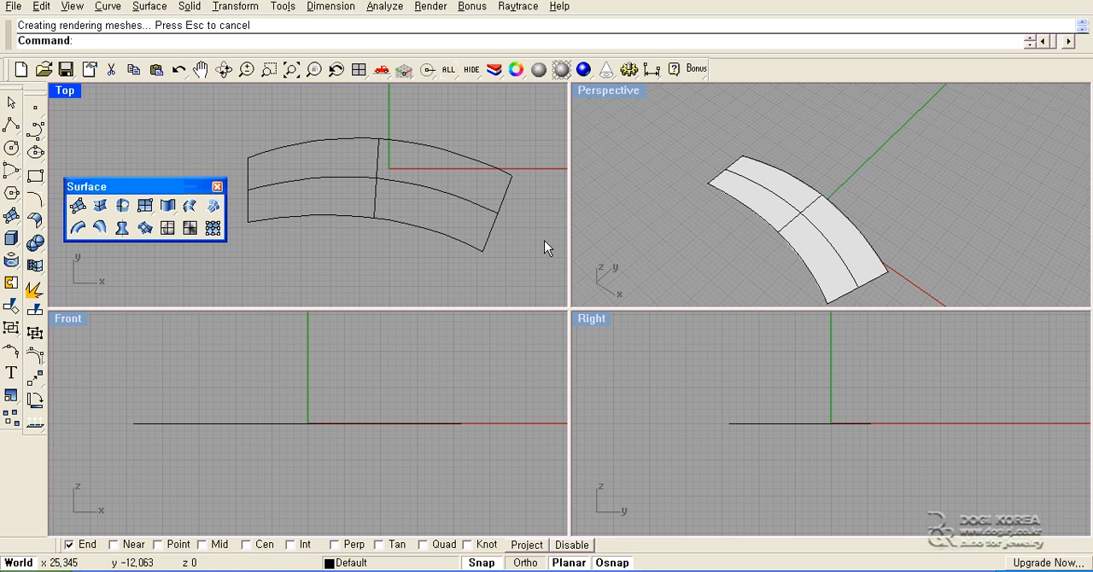
- Inspect the lofted surface in Perspective, and delete it while keeping the two arched curves
{"action": "right_click_drag", "start_coordinate": [649, 224], "coordinate": [694, 209]}
{"action": "right_click_drag", "start_coordinate": [349, 243], "coordinate": [335, 228]}
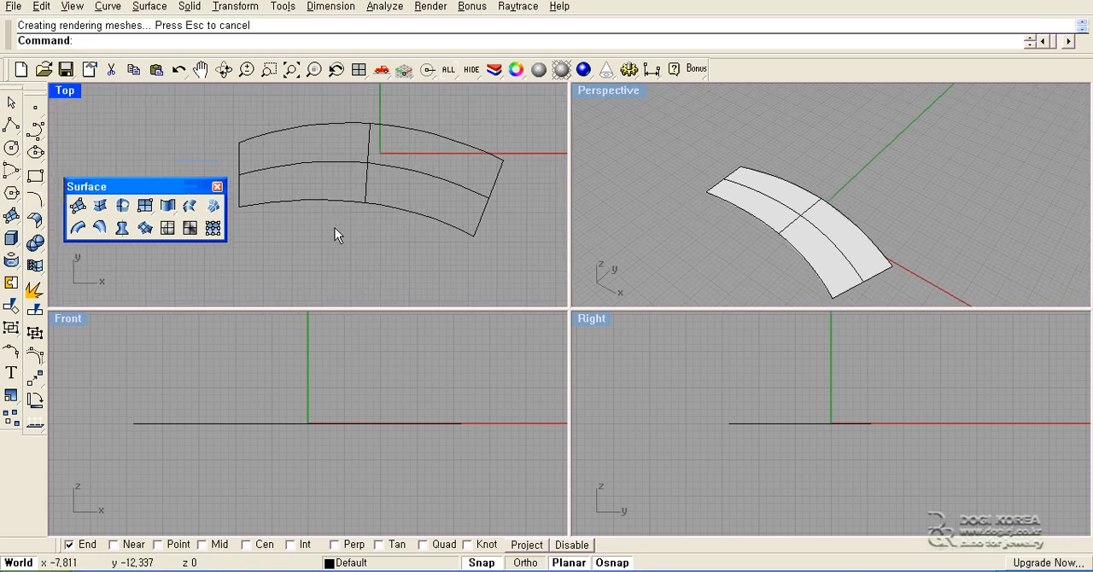
{"action": "left_click", "coordinate": [335, 165]}
{"action": "key", "text": "Delete"}
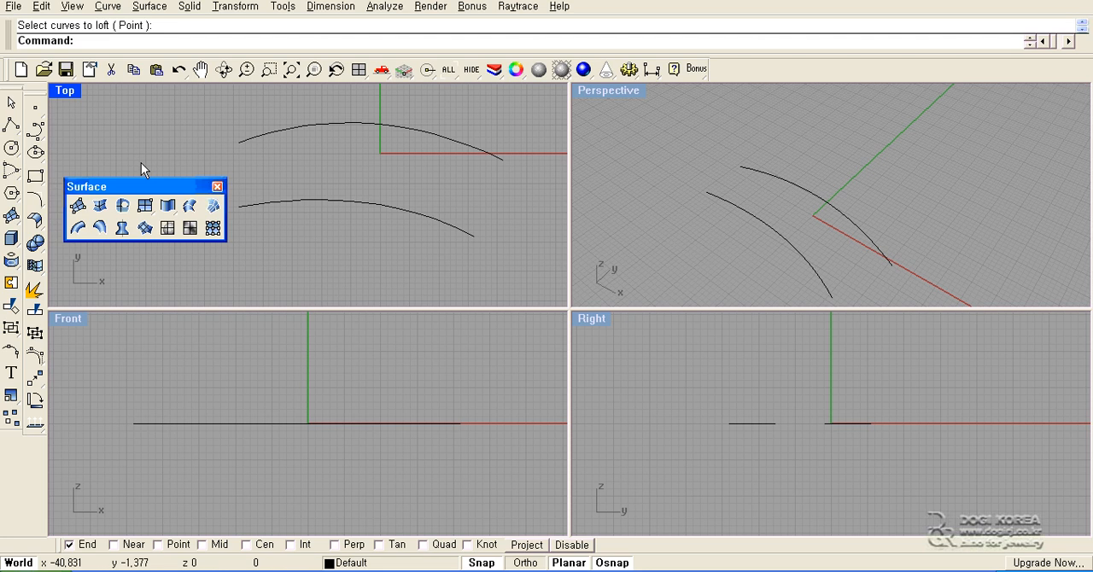
- Draw an interpolated curve joining the left endpoints of the two arched curves
{"action": "left_click", "coordinate": [35, 132]}
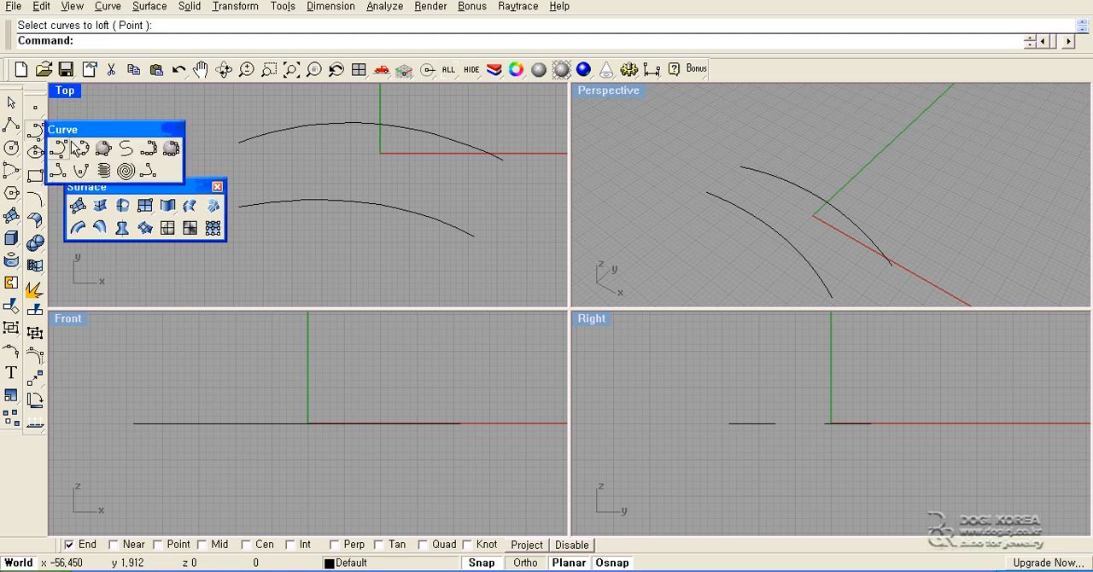
{"action": "left_click", "coordinate": [75, 148]}
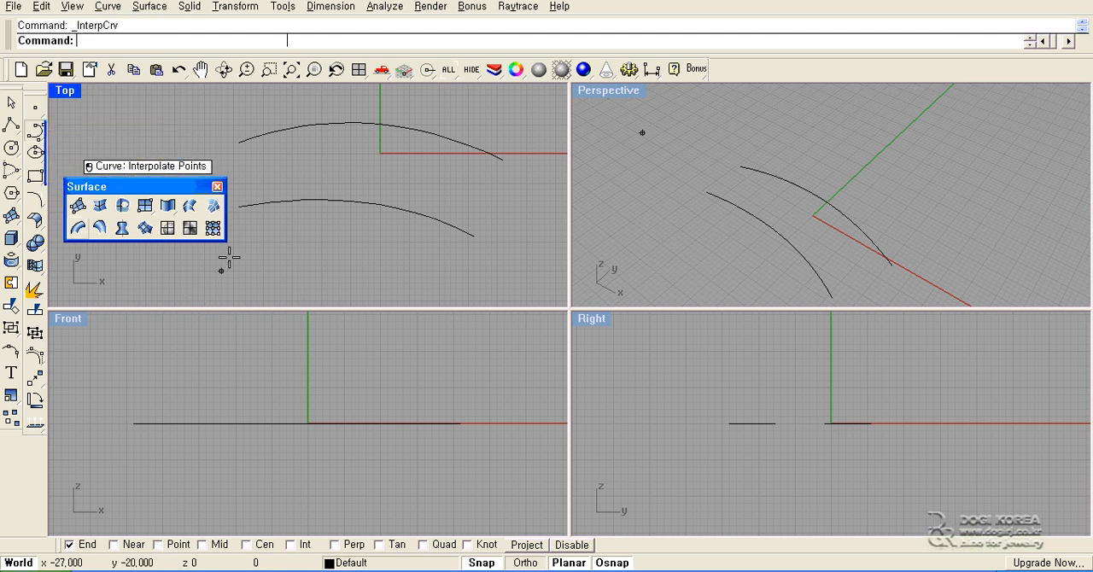
{"action": "left_click", "coordinate": [239, 142]}
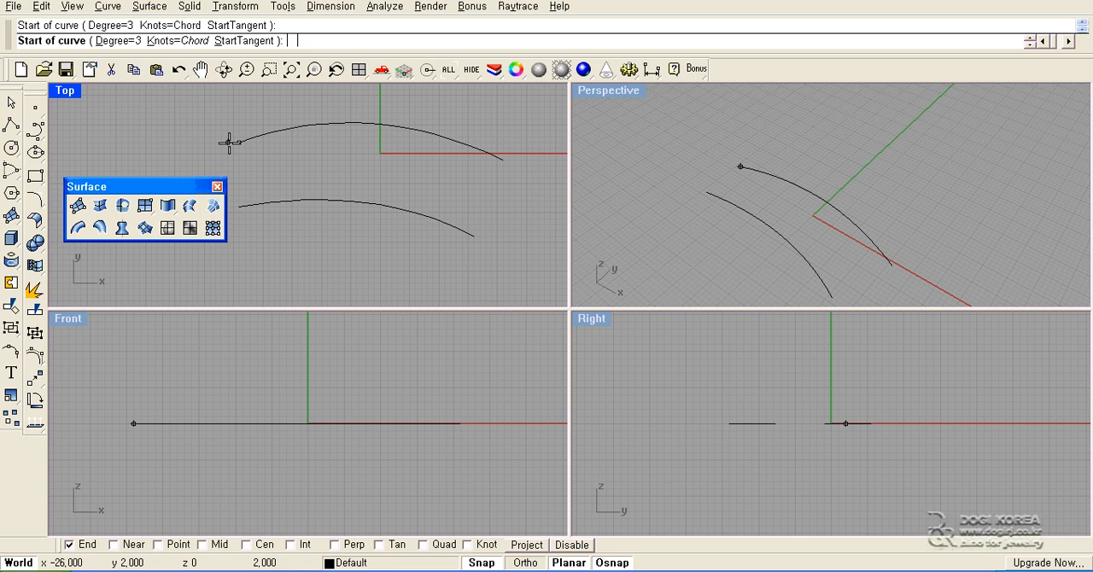
{"action": "left_click", "coordinate": [231, 196]}
{"action": "key", "text": "Return"}
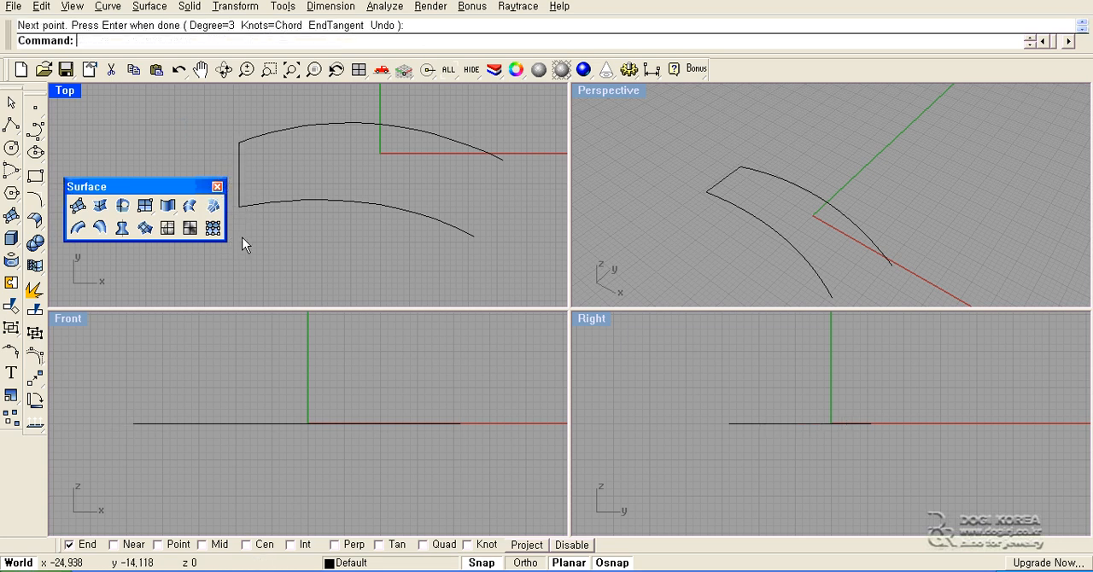
- Show the connecting curve's control points and raise its two inner points about 3 units in the Front view
{"action": "right_click_drag", "start_coordinate": [242, 238], "coordinate": [287, 251]}
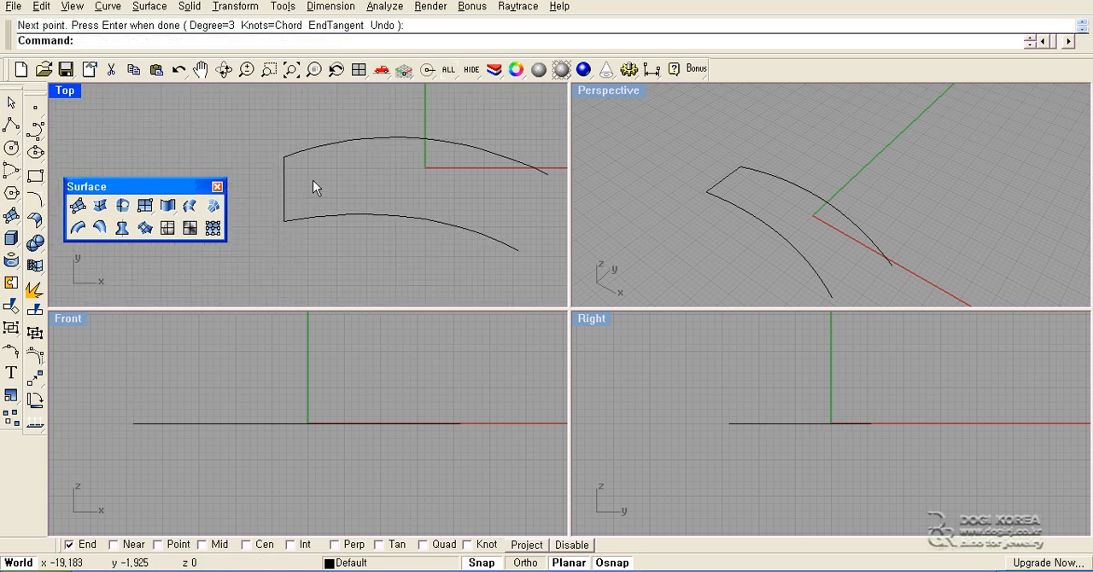
{"action": "left_click_drag", "start_coordinate": [266, 196], "coordinate": [257, 211]}
{"action": "key", "text": "F10"}
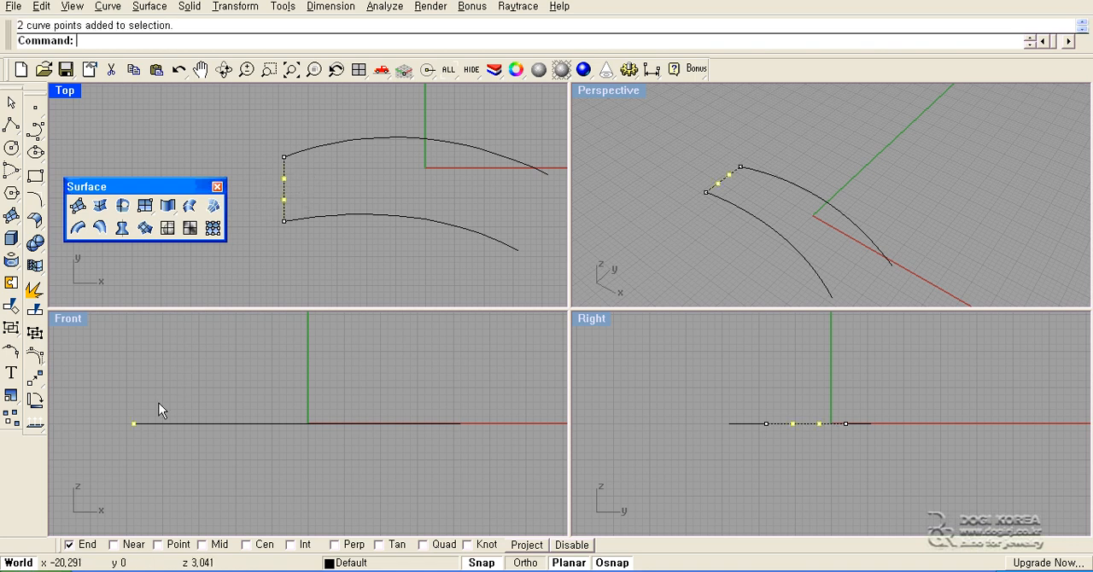
{"action": "scroll", "coordinate": [137, 426], "scroll_direction": "up", "scroll_amount": 3}
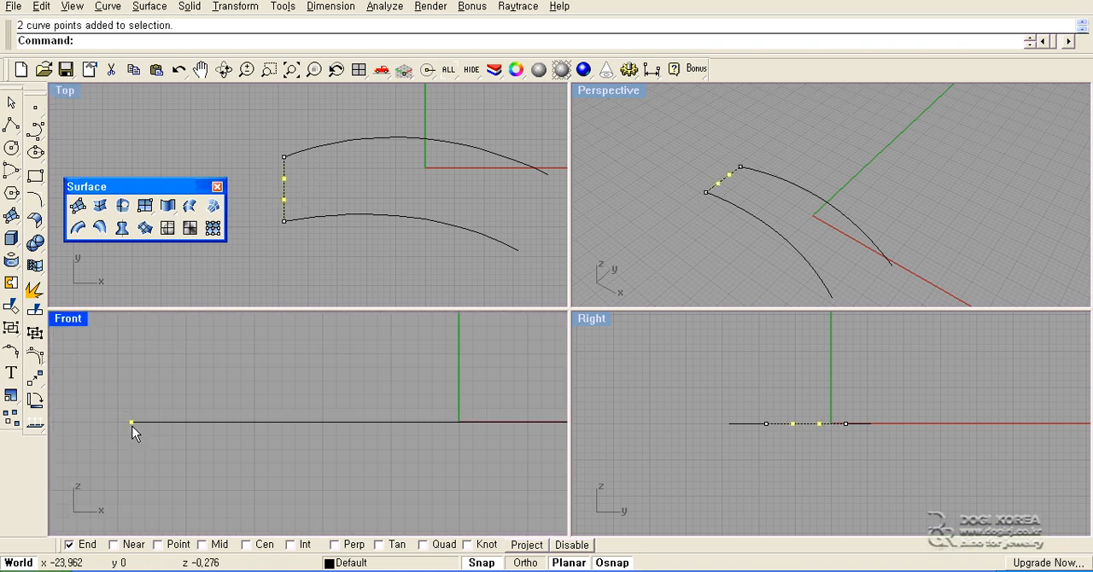
{"action": "left_click_drag", "start_coordinate": [127, 420], "coordinate": [139, 350]}
{"action": "key", "text": "Escape"}
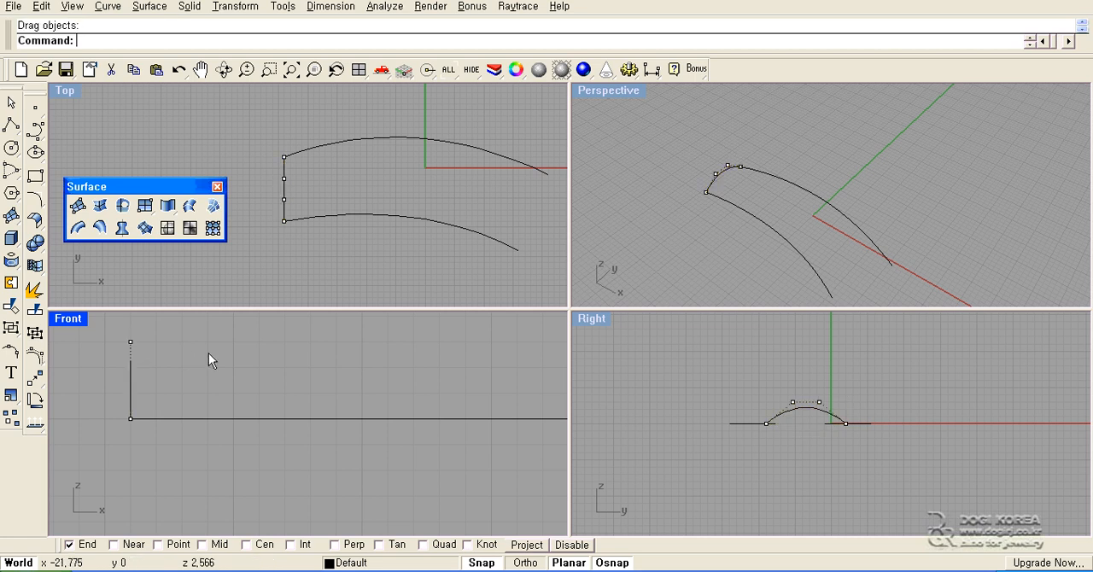
- Sweep the raised end curve along the lower arched curve as a single rail, with Freeform style and Do not simplify
{"action": "right_click_drag", "start_coordinate": [652, 227], "coordinate": [707, 191]}
{"action": "right_click_drag", "start_coordinate": [448, 215], "coordinate": [409, 220]}
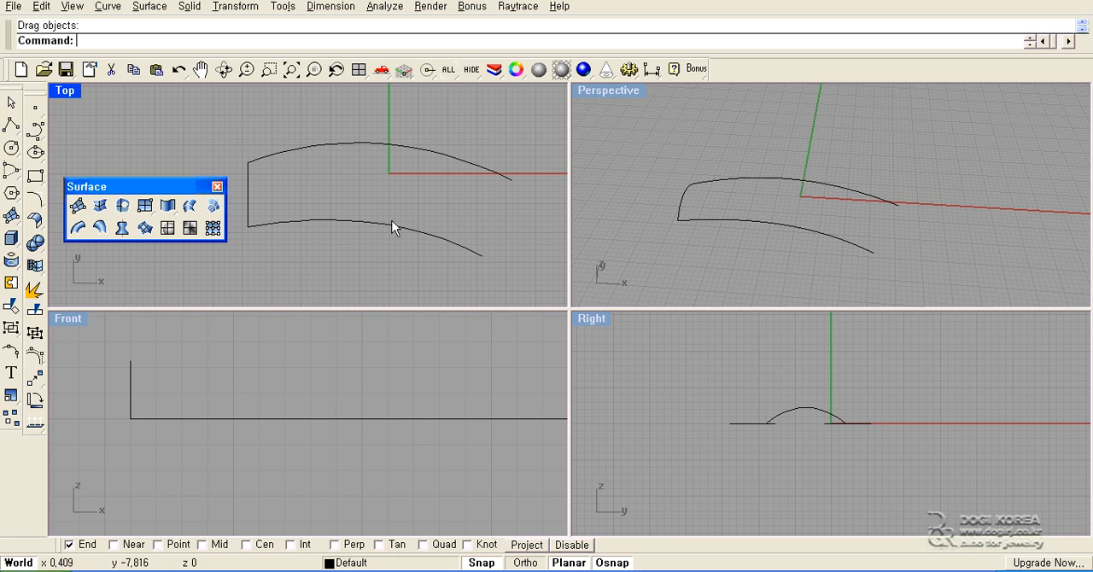
{"action": "right_click_drag", "start_coordinate": [683, 223], "coordinate": [715, 204]}
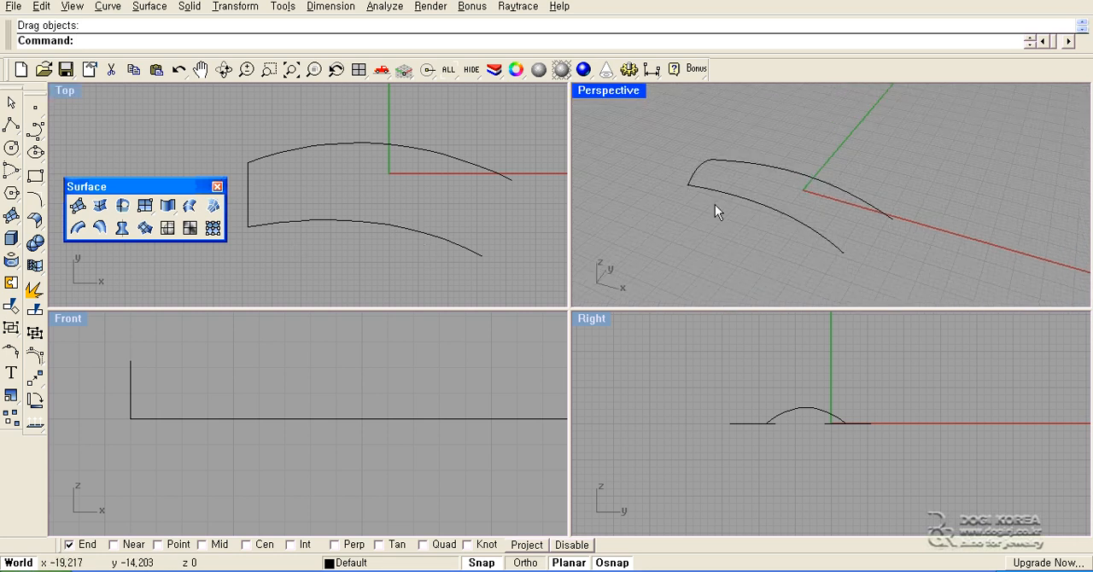
{"action": "left_click", "coordinate": [85, 232]}
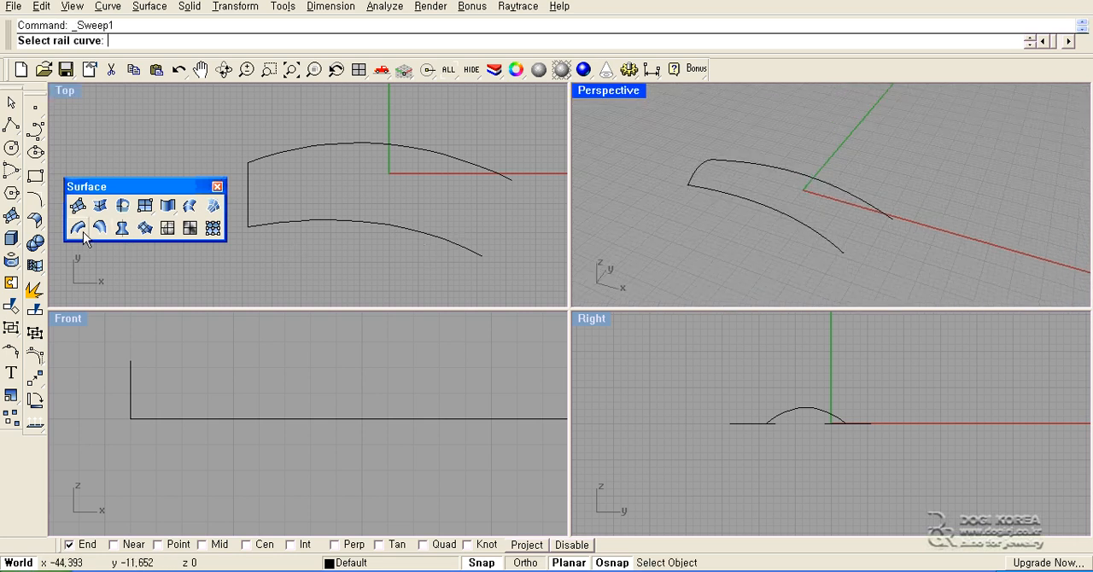
{"action": "left_click", "coordinate": [304, 220]}
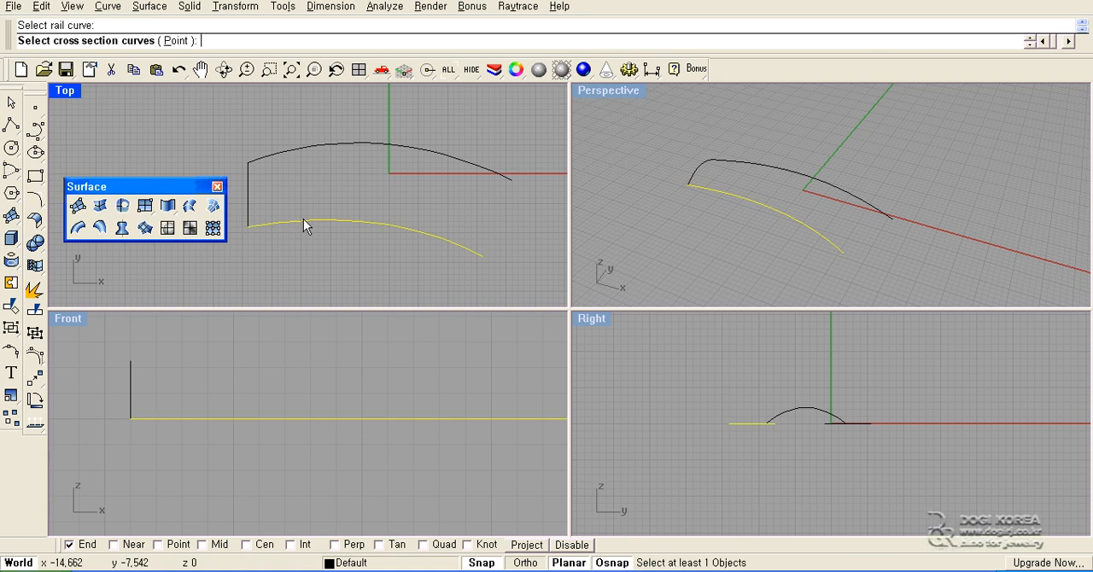
{"action": "left_click", "coordinate": [251, 197]}
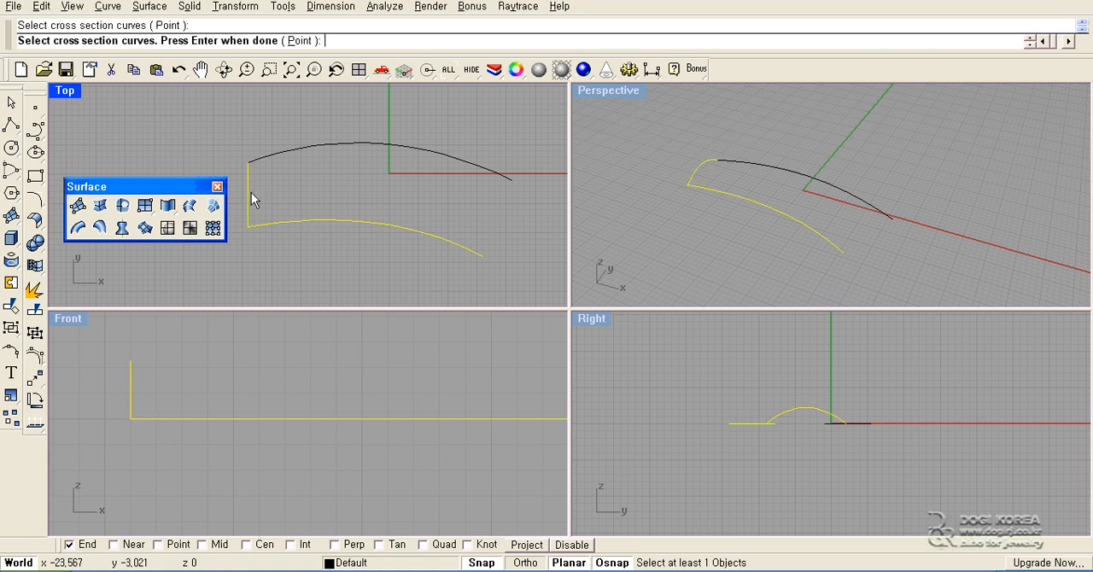
{"action": "key", "text": "Return"}
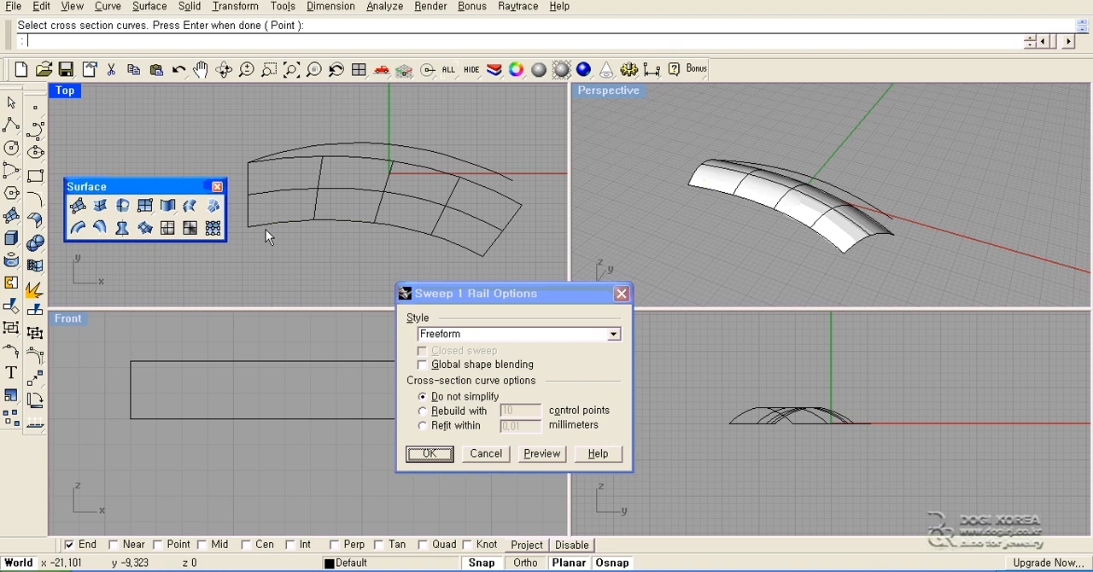
{"action": "key", "text": "Return"}
{"action": "right_click_drag", "start_coordinate": [669, 182], "coordinate": [707, 239]}
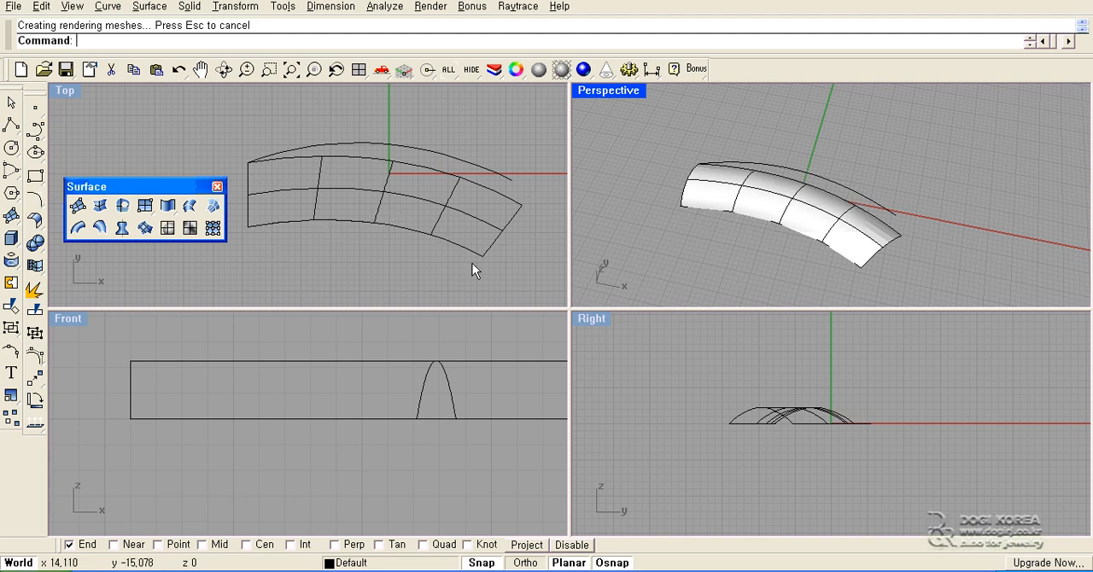
- Undo the swept surface, leaving only the two arched curves and the raised end curve
{"action": "left_click", "coordinate": [330, 255]}
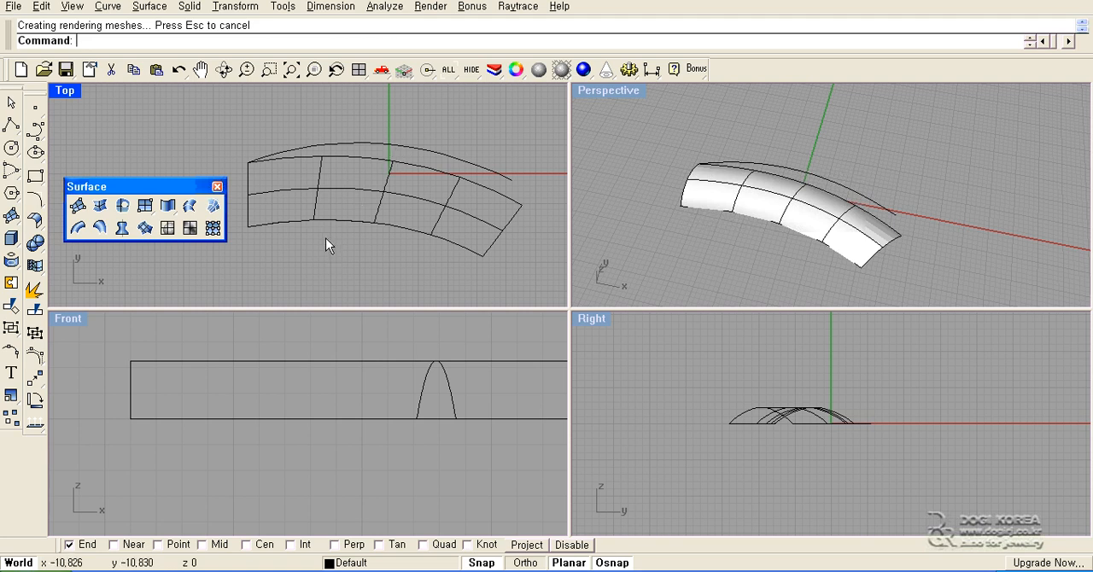
{"action": "left_click", "coordinate": [346, 194]}
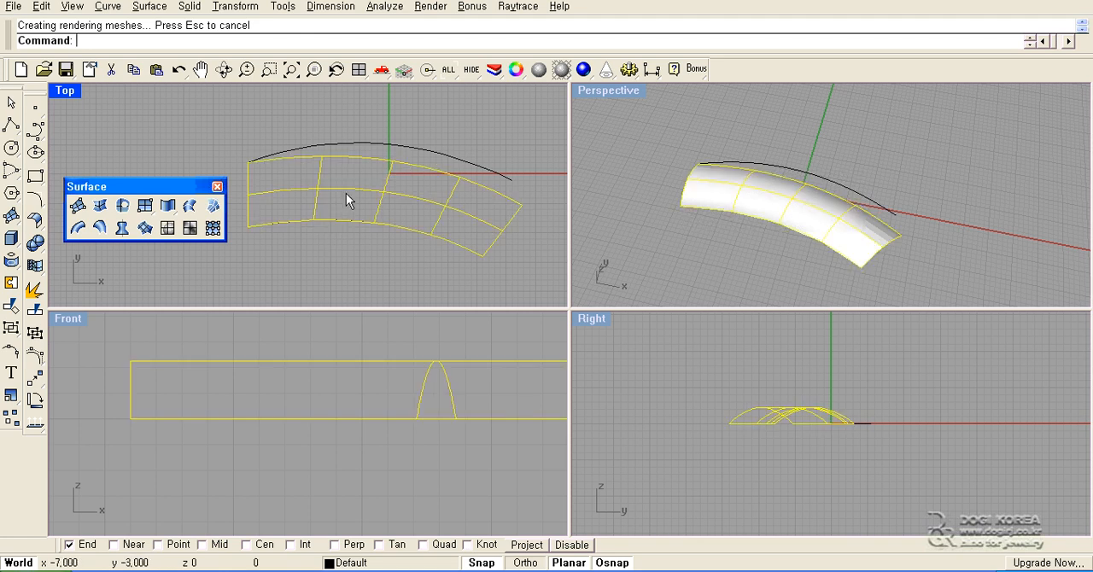
{"action": "key", "text": "ctrl+z"}
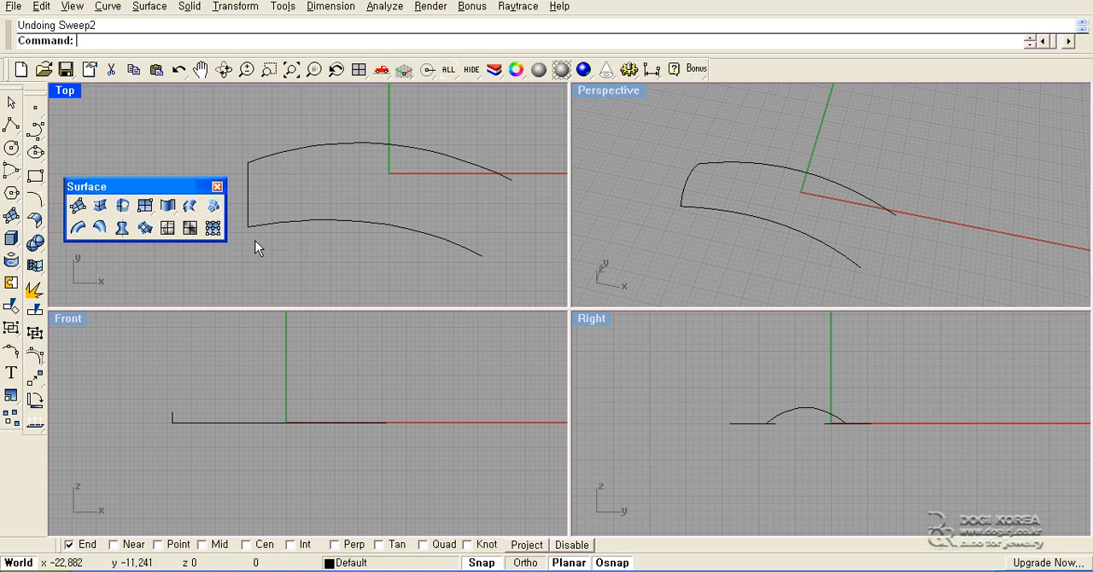
- Sweep the raised end curve along both arched curves as two rails with Do not simplify, and inspect the surface in Perspective
{"action": "left_click", "coordinate": [100, 228]}
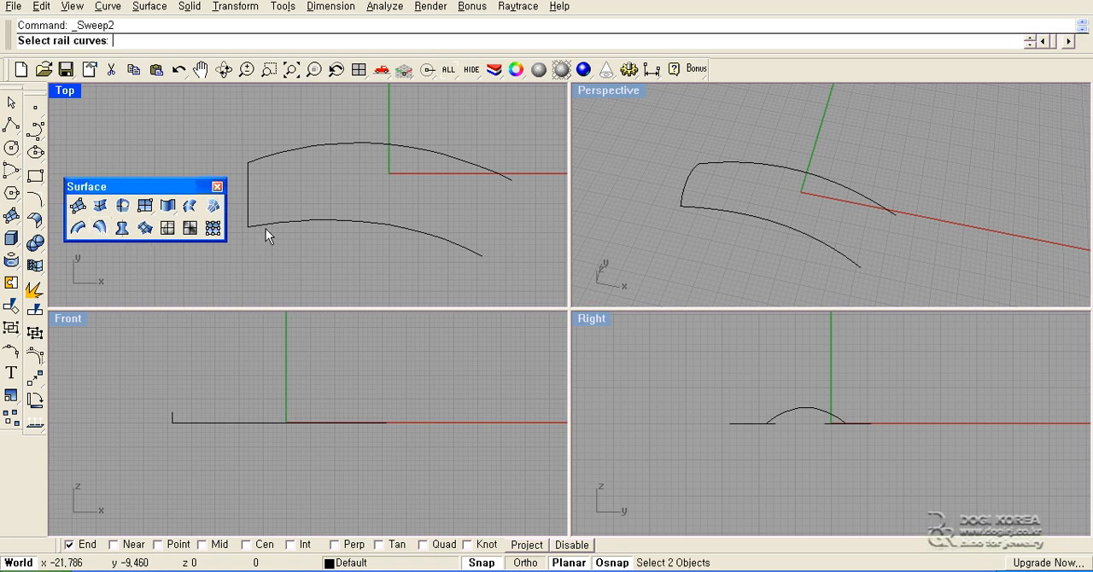
{"action": "left_click", "coordinate": [295, 224]}
{"action": "left_click", "coordinate": [298, 153]}
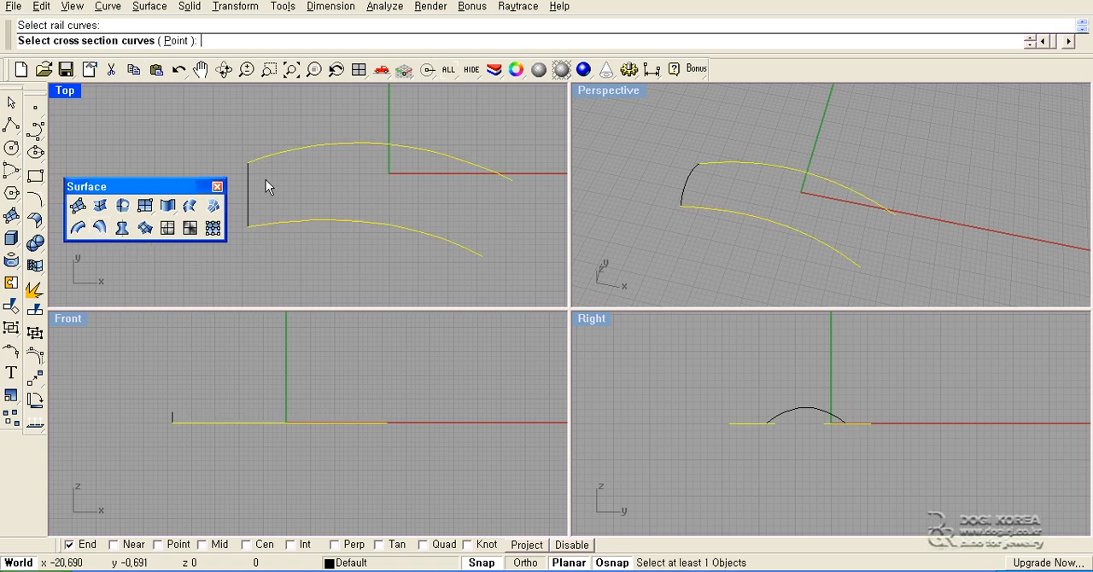
{"action": "left_click", "coordinate": [248, 197]}
{"action": "key", "text": "Return"}
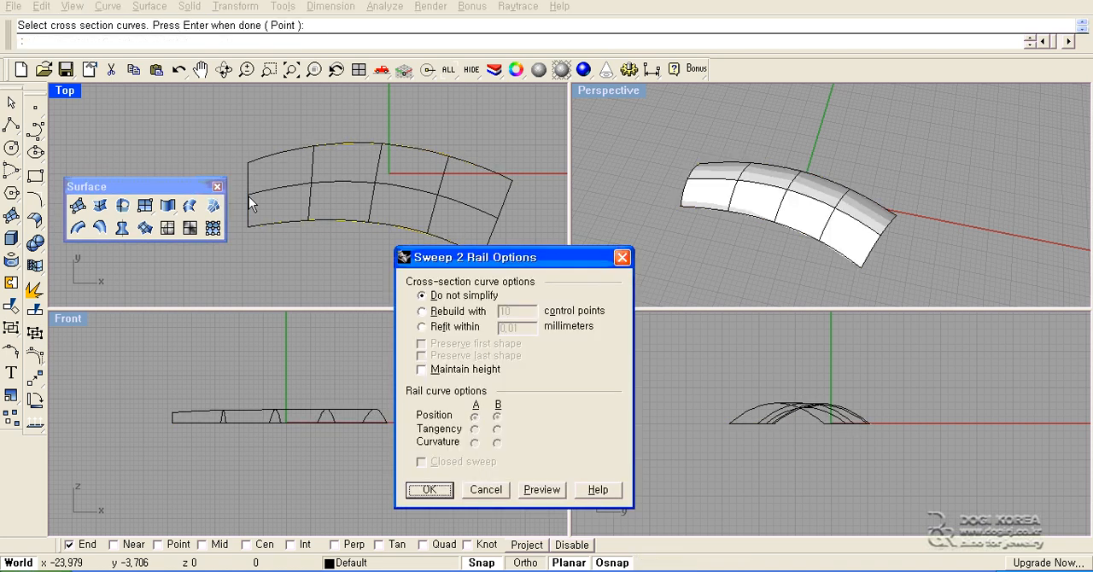
{"action": "key", "text": "Return"}
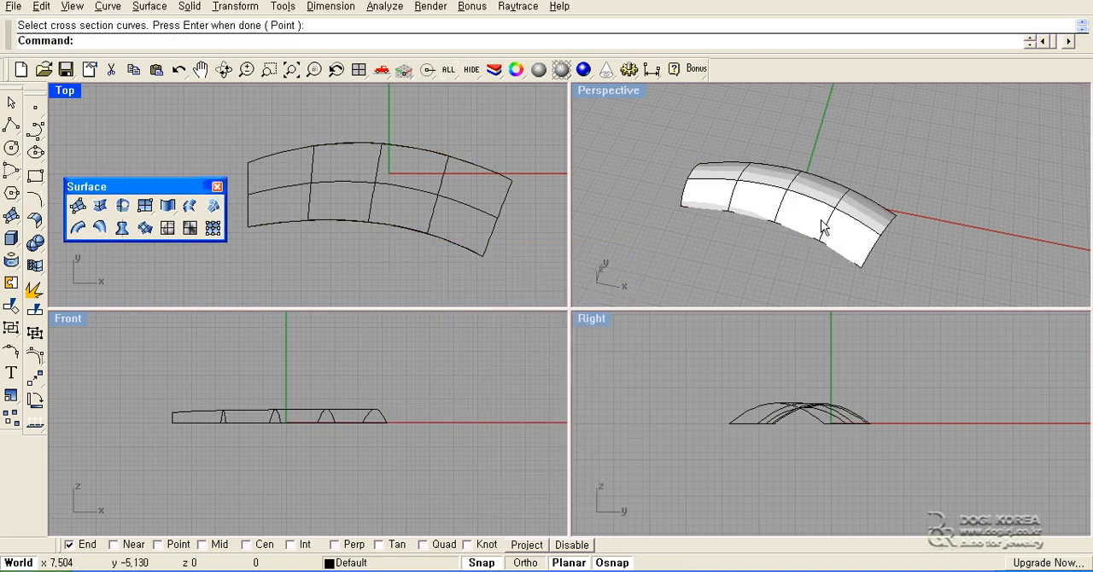
{"action": "right_click_drag", "start_coordinate": [823, 227], "coordinate": [730, 215]}
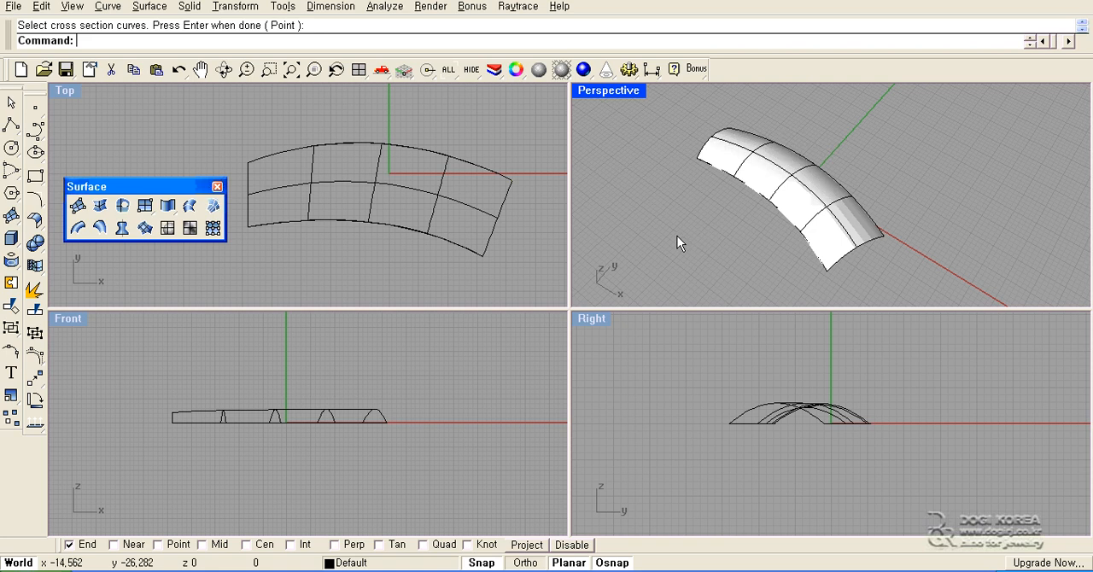
- Close the floating Surface tool palette and delete the two-rail swept surface together with its three curves
{"action": "left_click", "coordinate": [457, 268]}
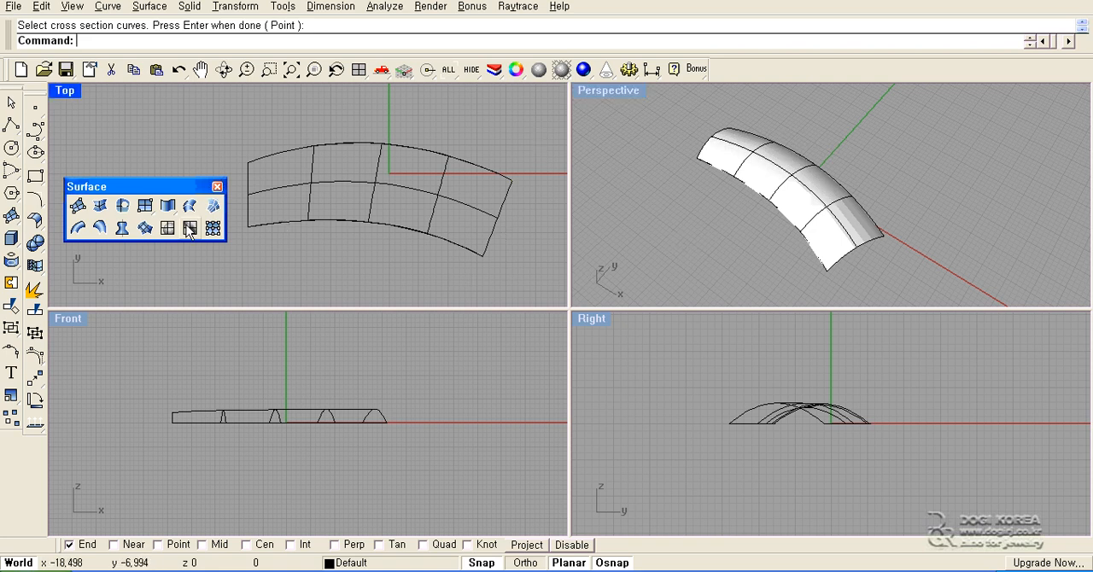
{"action": "left_click", "coordinate": [217, 189]}
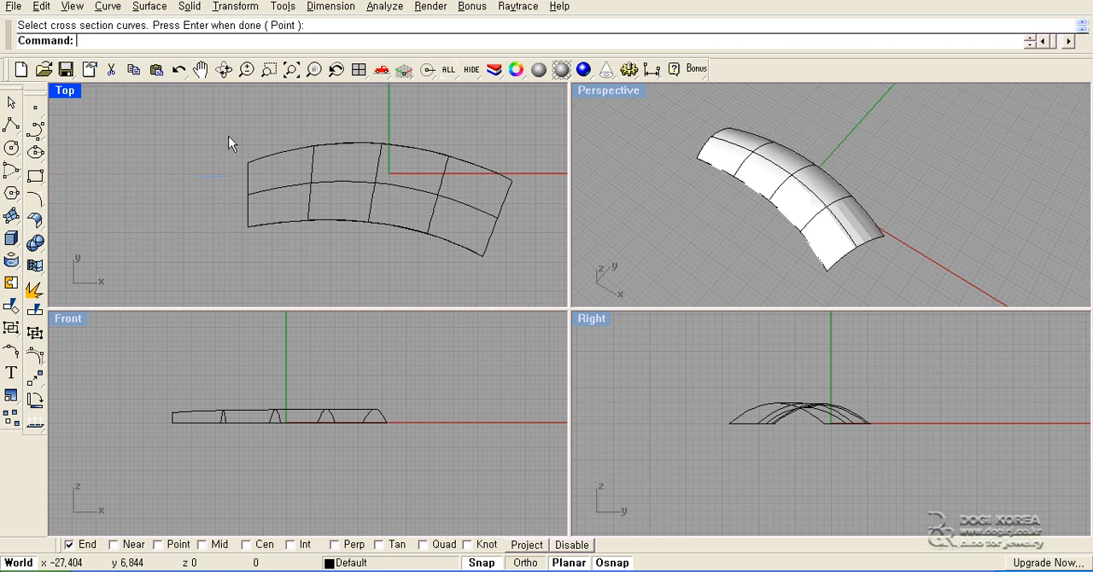
{"action": "left_click_drag", "start_coordinate": [229, 131], "coordinate": [537, 283]}
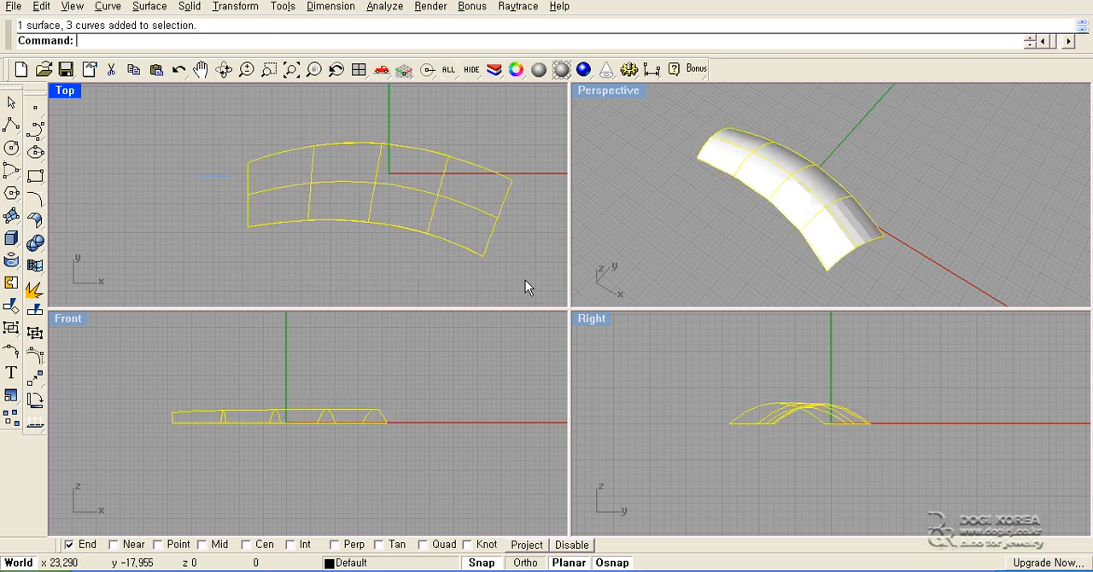
{"action": "key", "text": "Delete"}
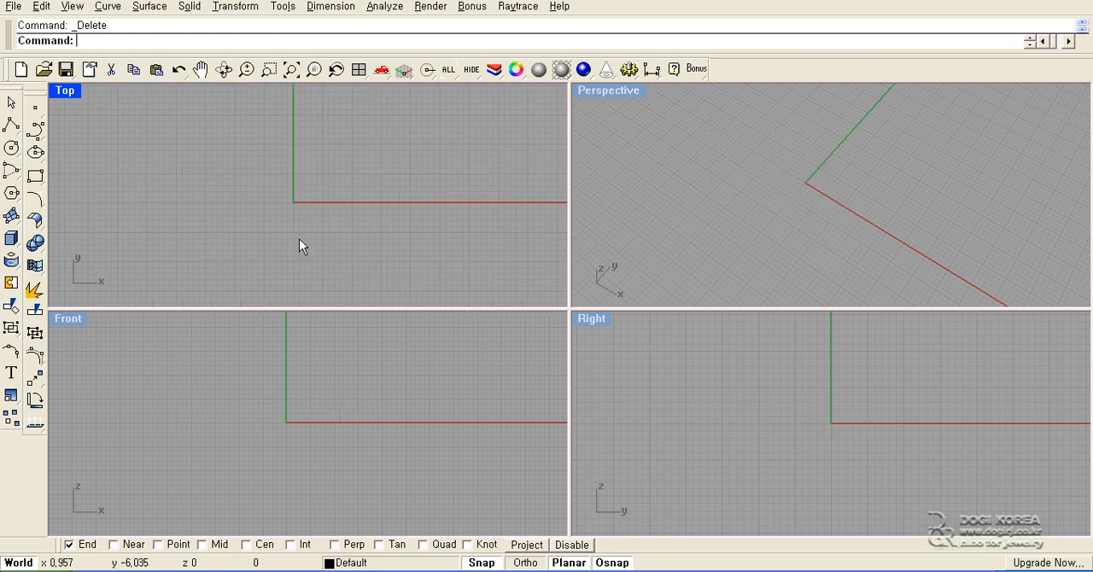